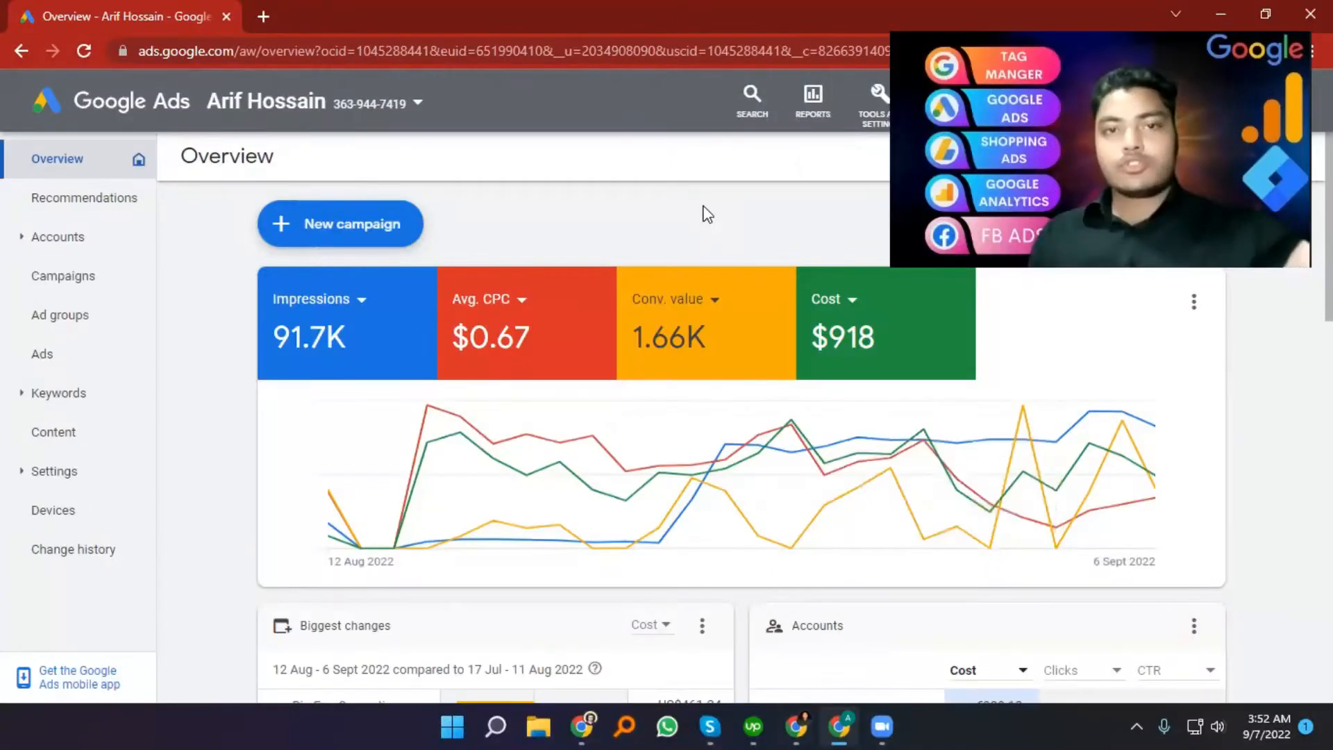
Start a new campaign and assign it to the Tracking by GTM account
click(318, 237)
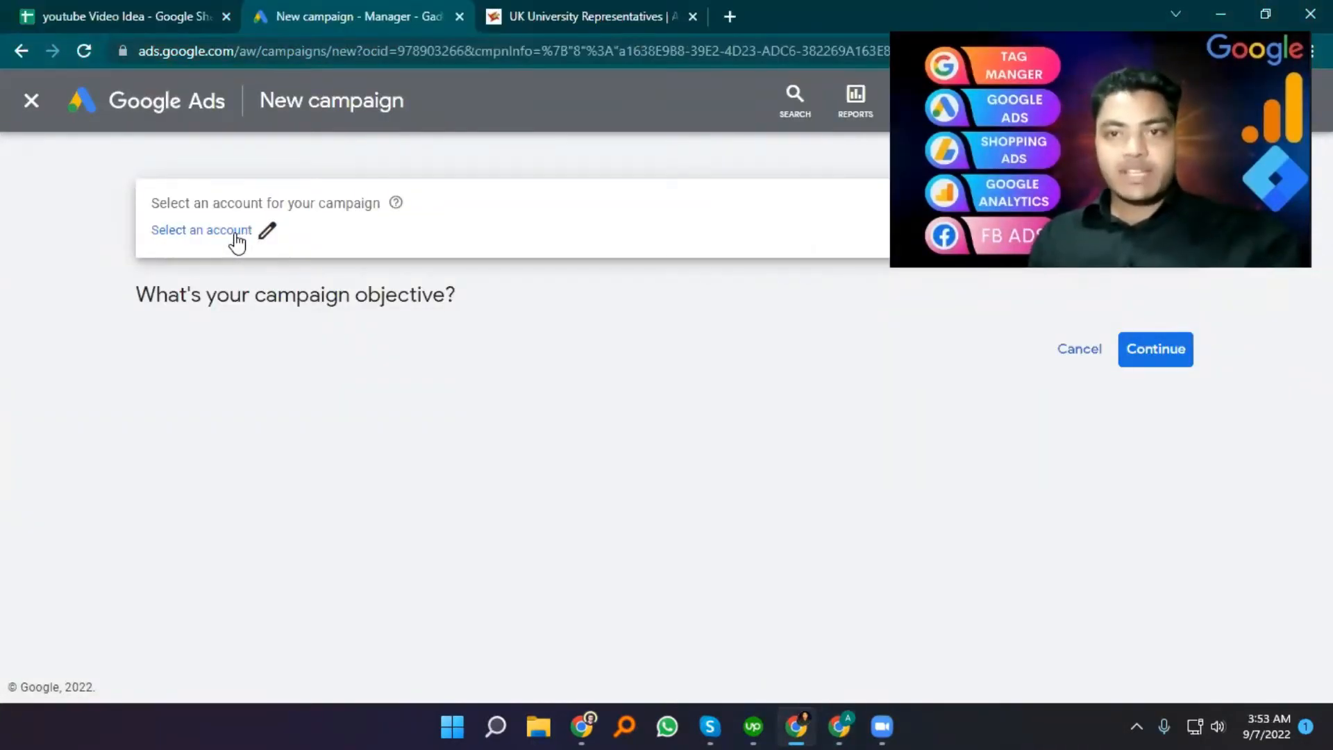
click(235, 231)
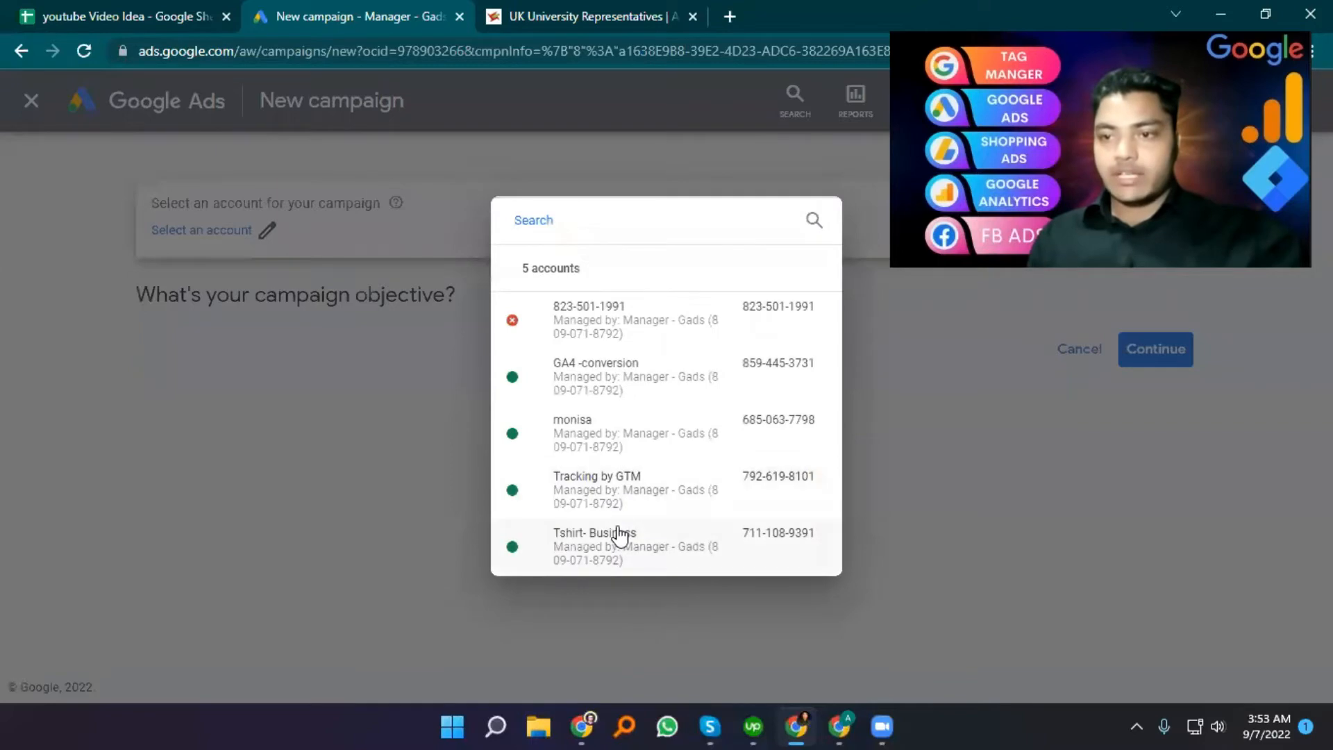
click(628, 491)
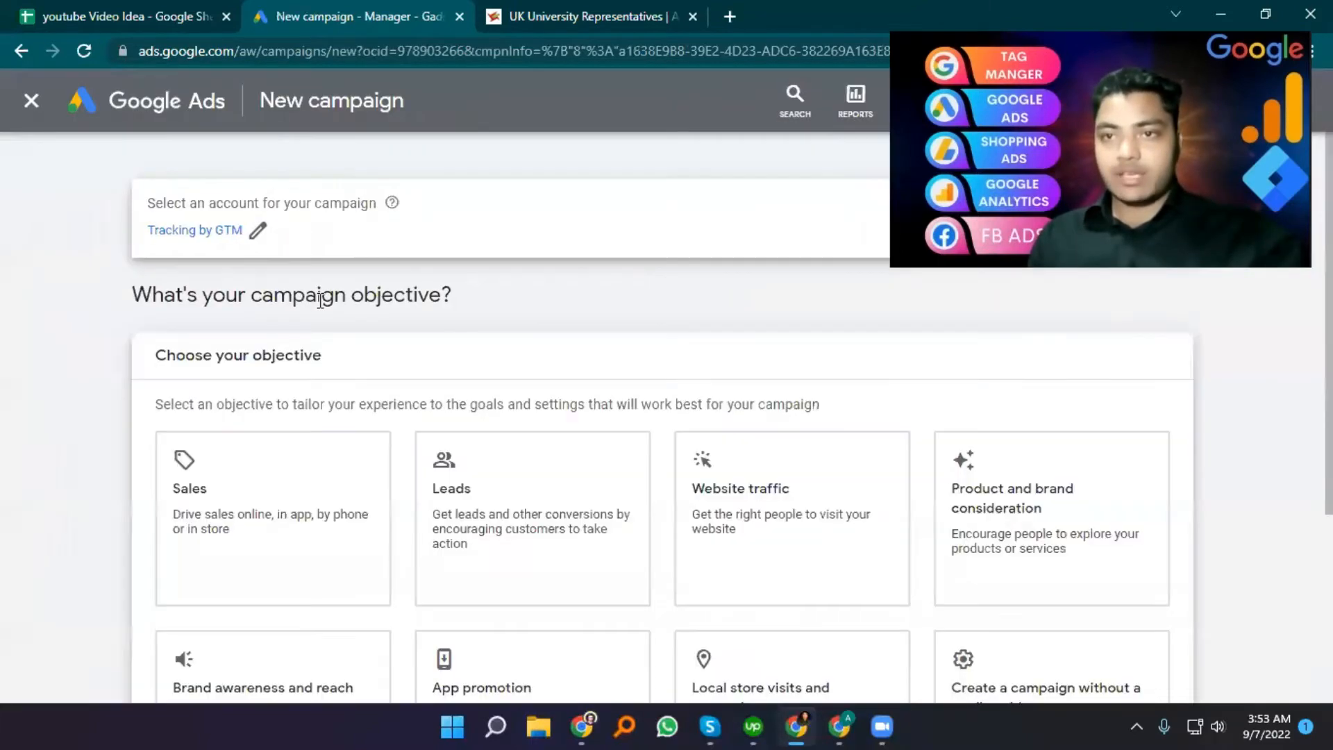
Review the Sales and Leads campaign objectives and look at the AHZ Associates website as a lead-generation example
scroll(555, 347, down, 3)
click(227, 342)
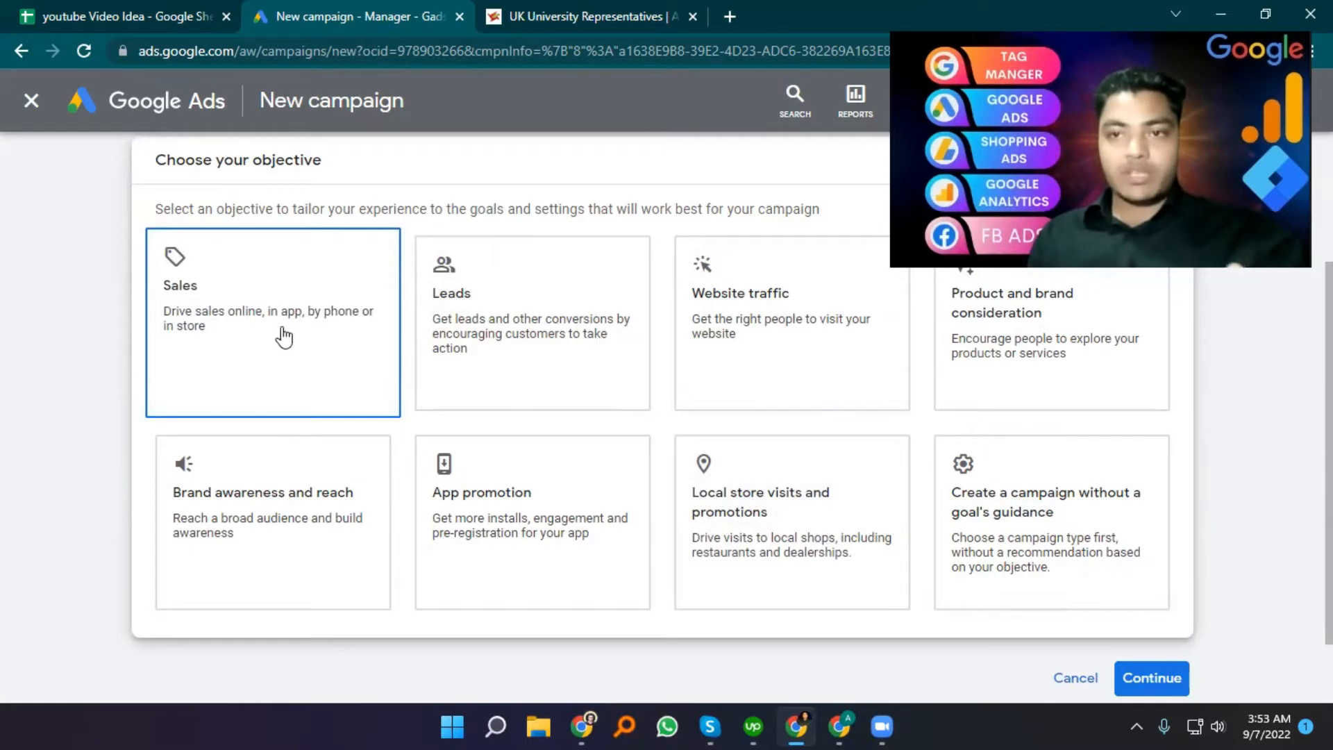
click(480, 329)
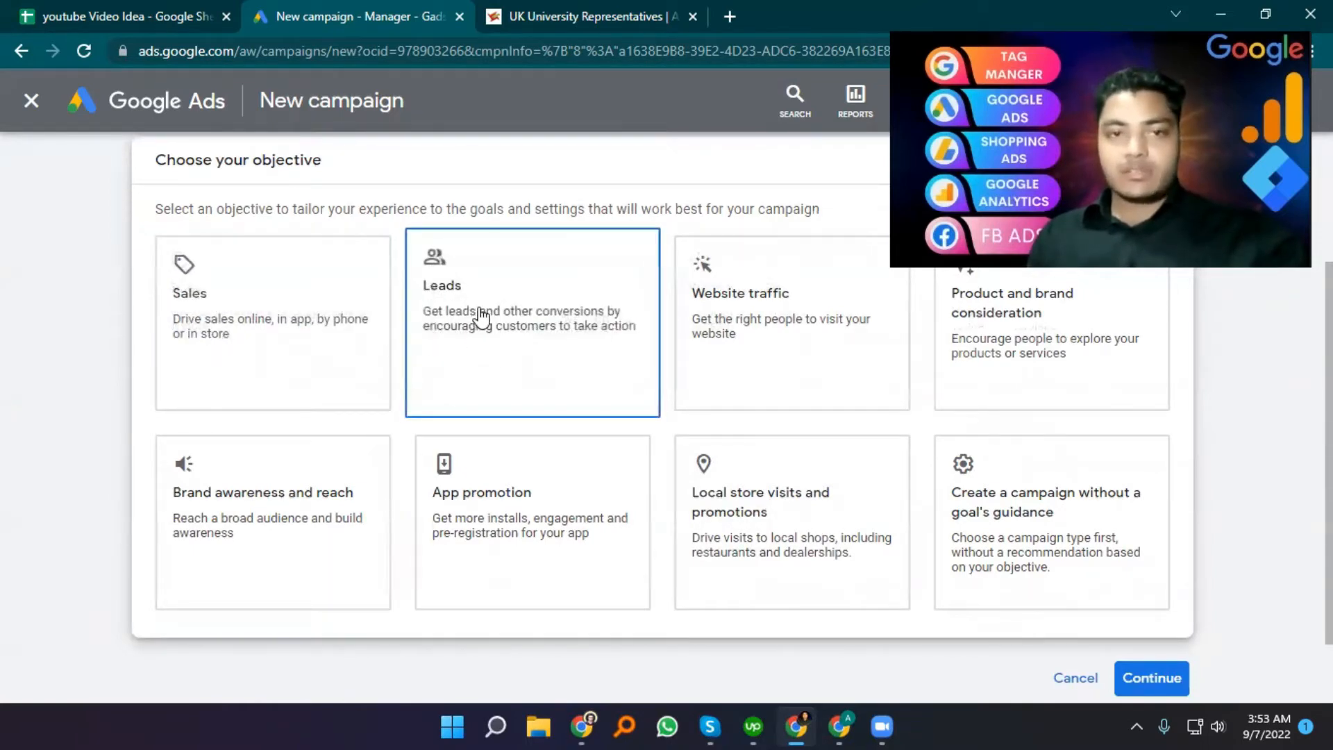
click(587, 14)
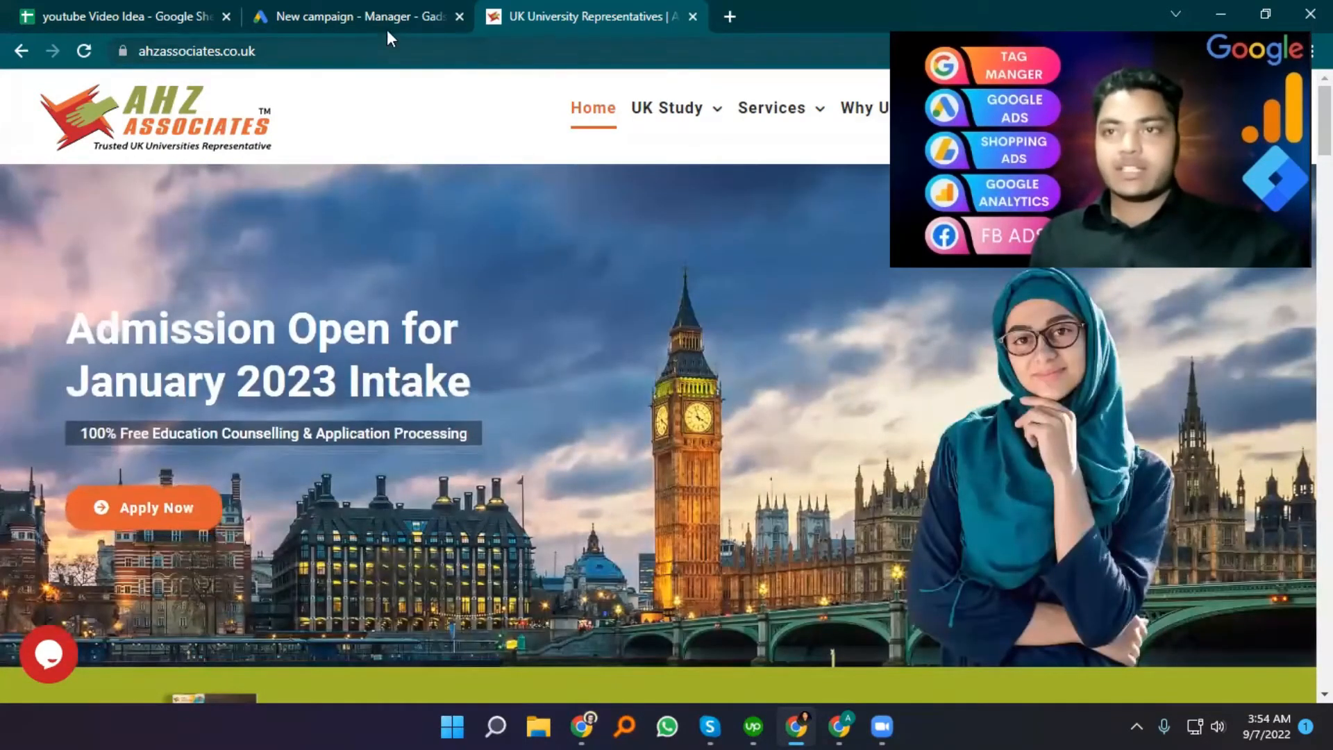
click(379, 17)
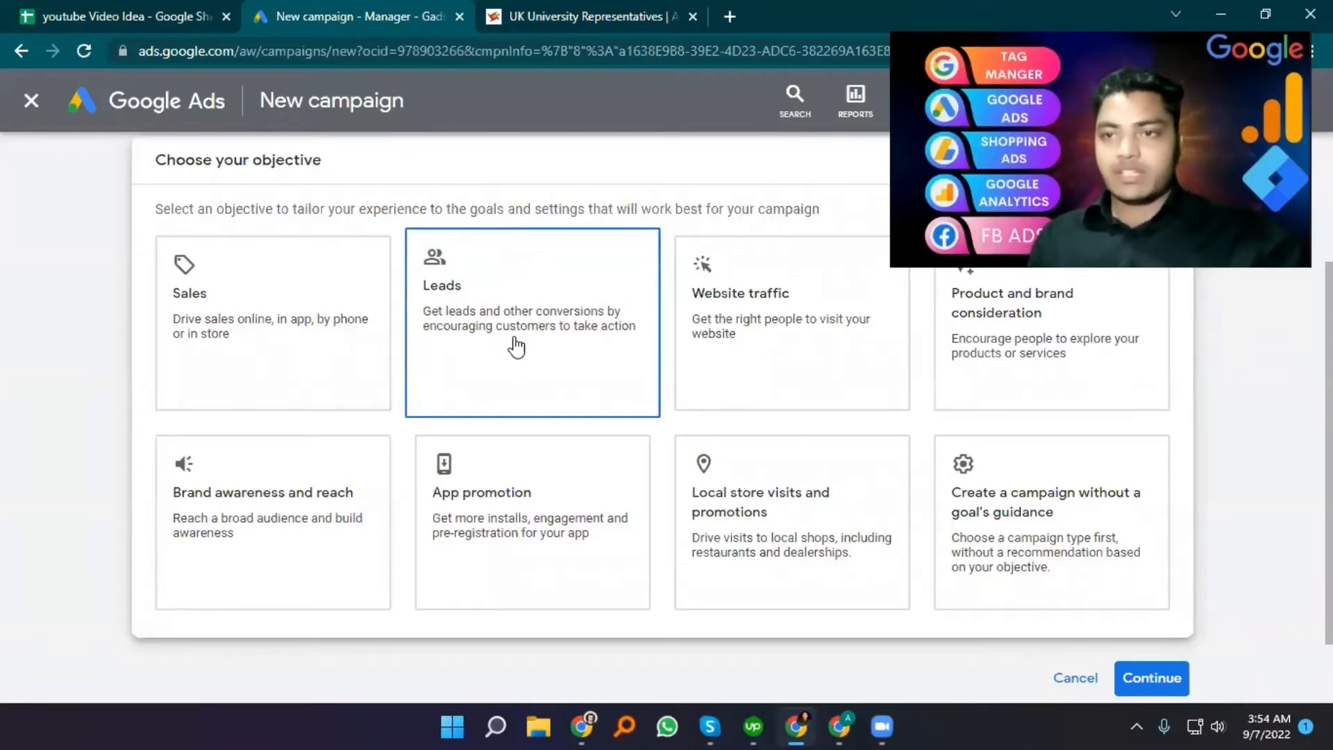
Examine the descriptions of the Website traffic, Brand awareness and reach, and other available campaign objectives
click(750, 370)
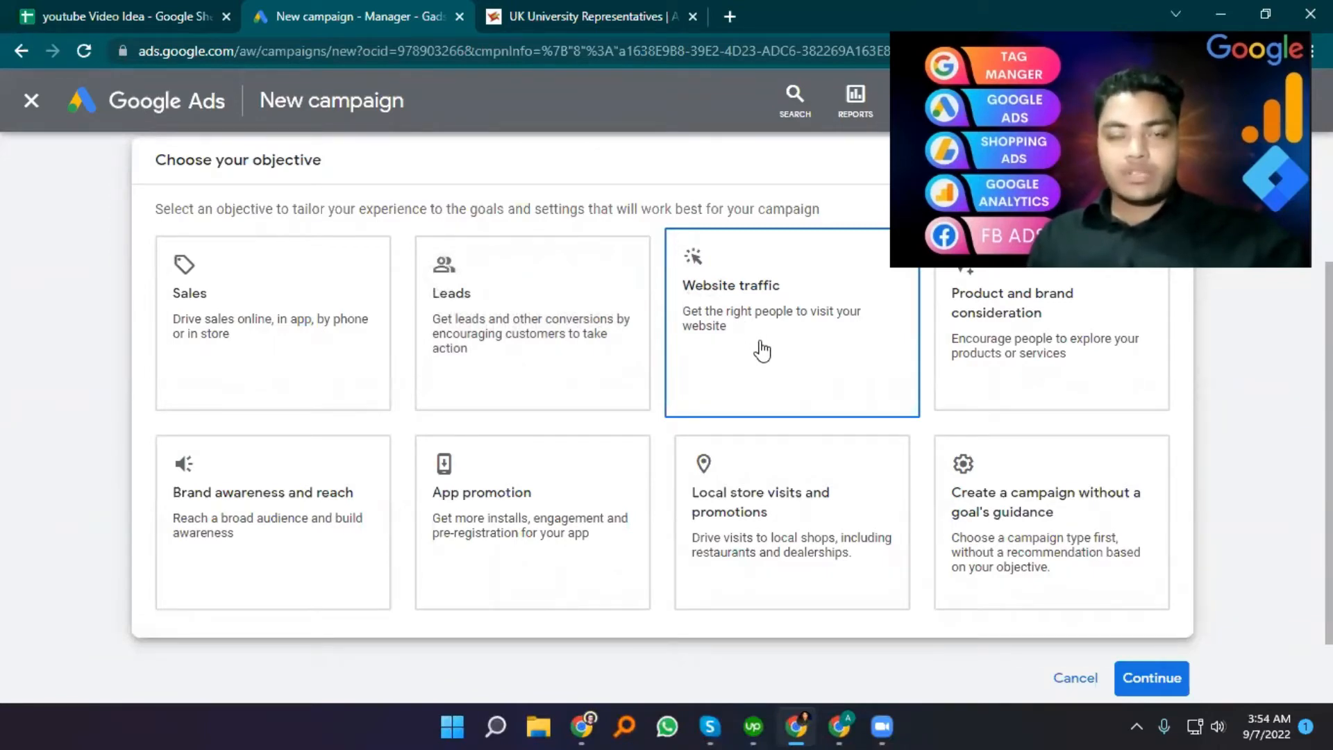
click(580, 289)
click(794, 336)
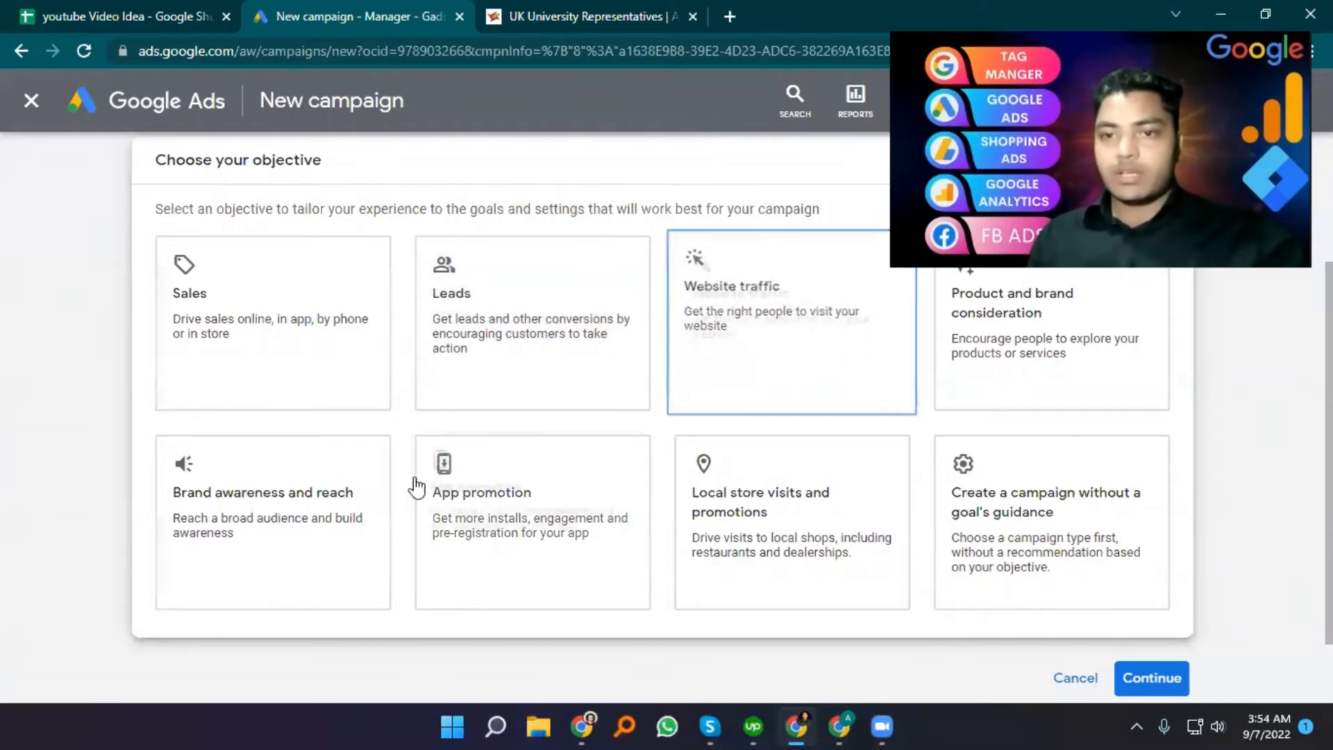
click(294, 517)
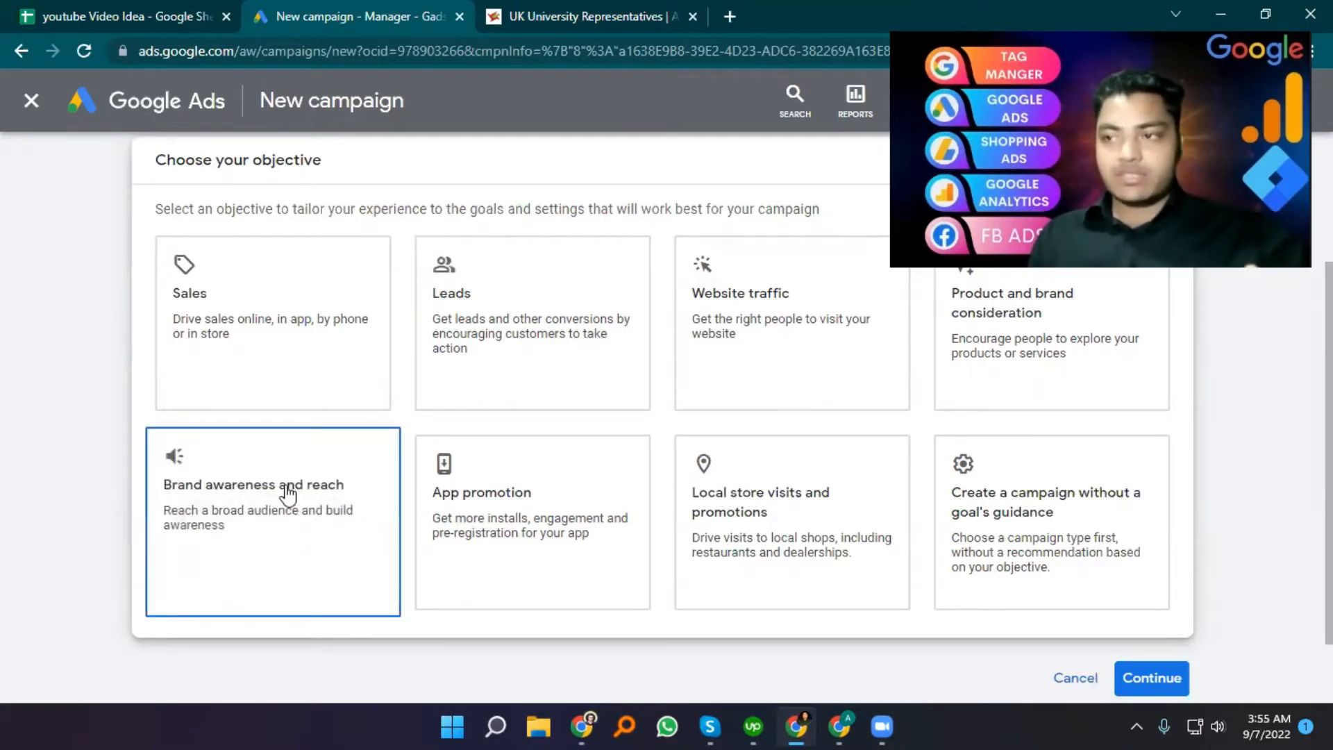
scroll(251, 514, up, 2)
click(930, 444)
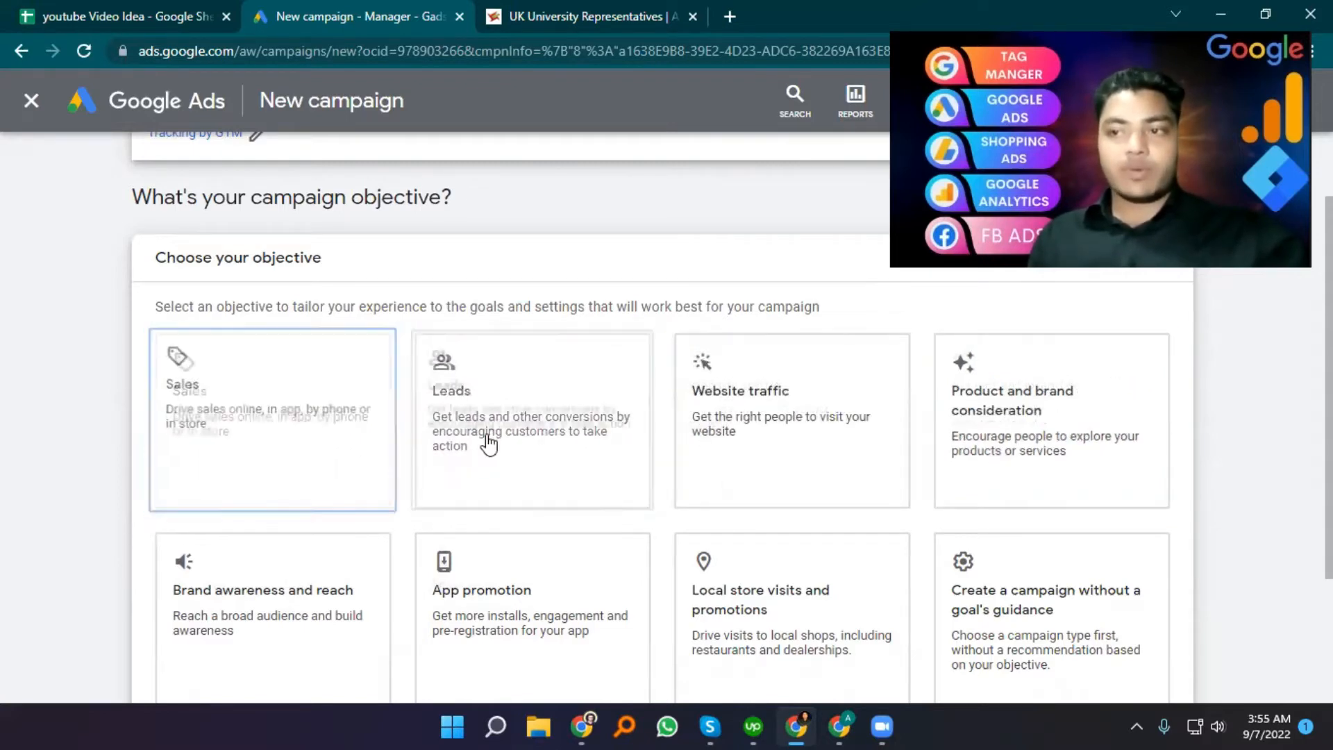
scroll(510, 441, down, 2)
scroll(530, 436, down, 2)
scroll(491, 378, up, 2)
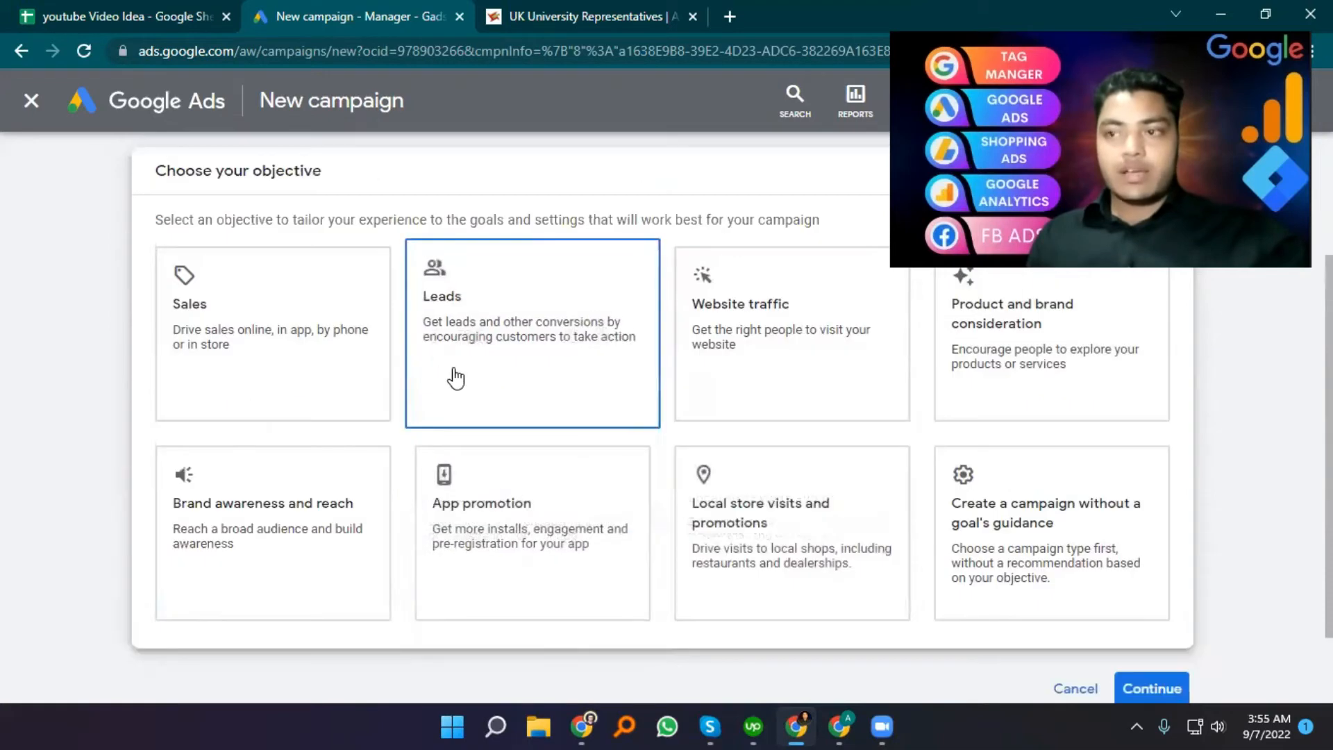
Try the Sales, Leads, Website traffic, and Product and brand consideration objectives in turn to compare the options each one offers
click(318, 368)
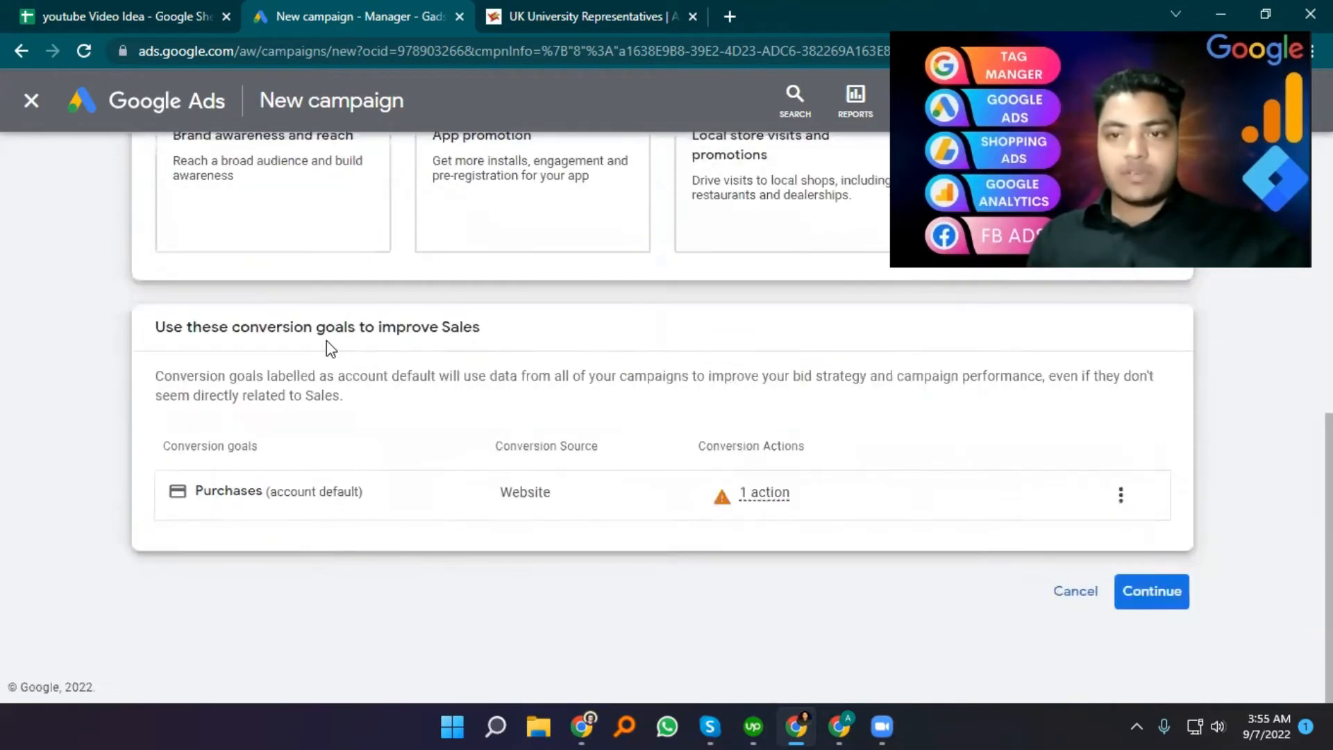
scroll(298, 363, up, 5)
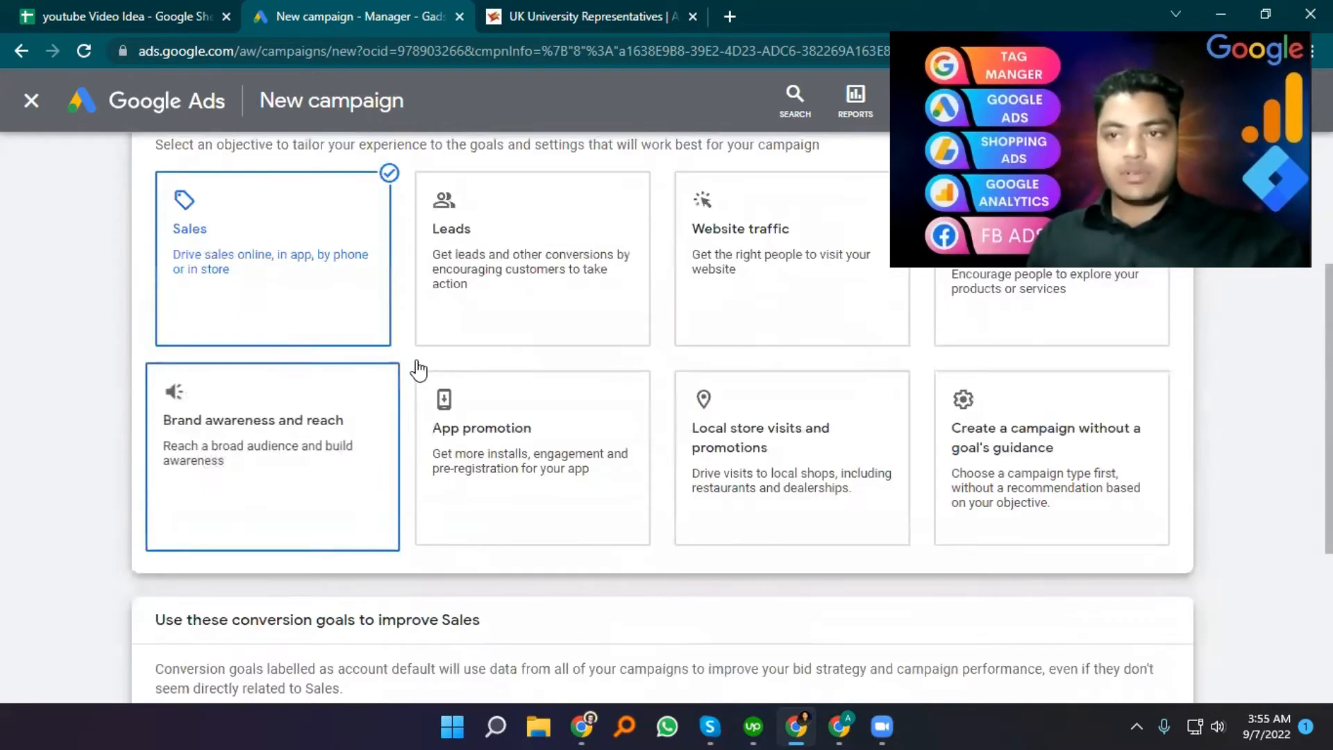
click(502, 277)
scroll(500, 306, up, 4)
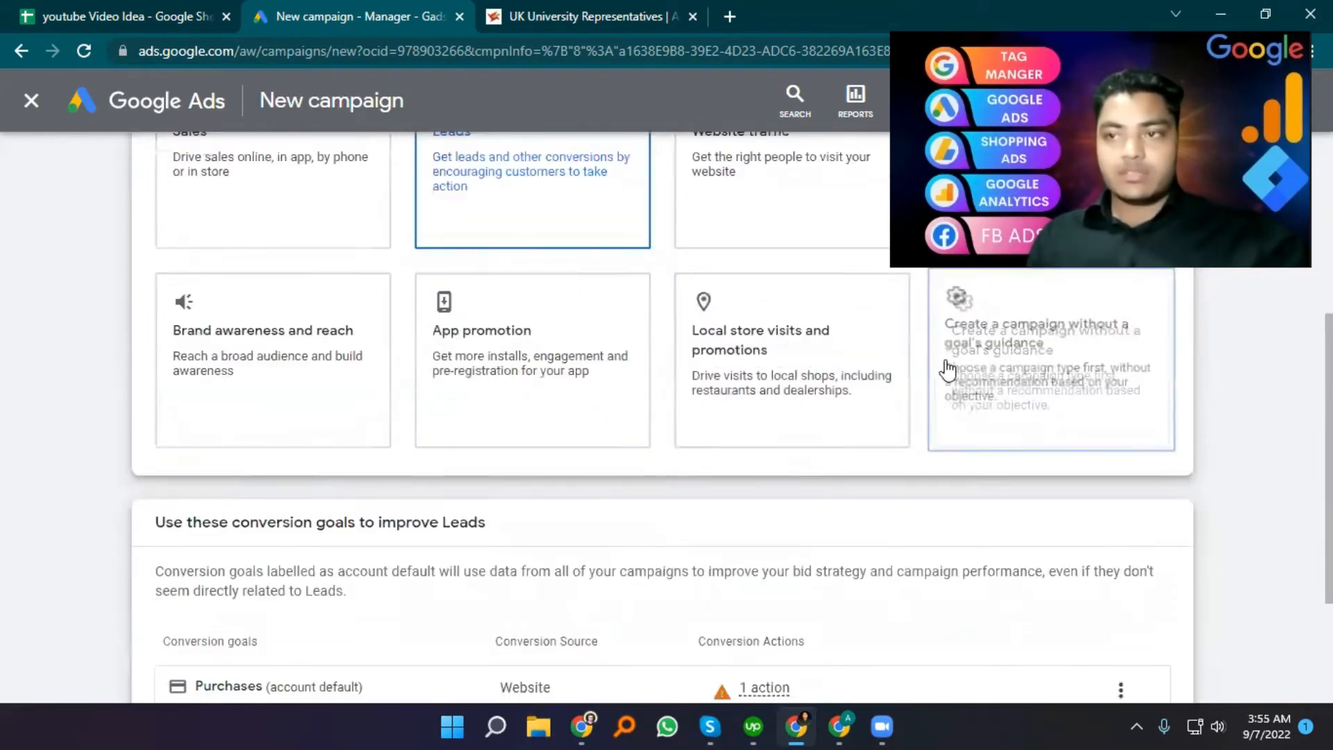
click(796, 375)
scroll(903, 416, up, 4)
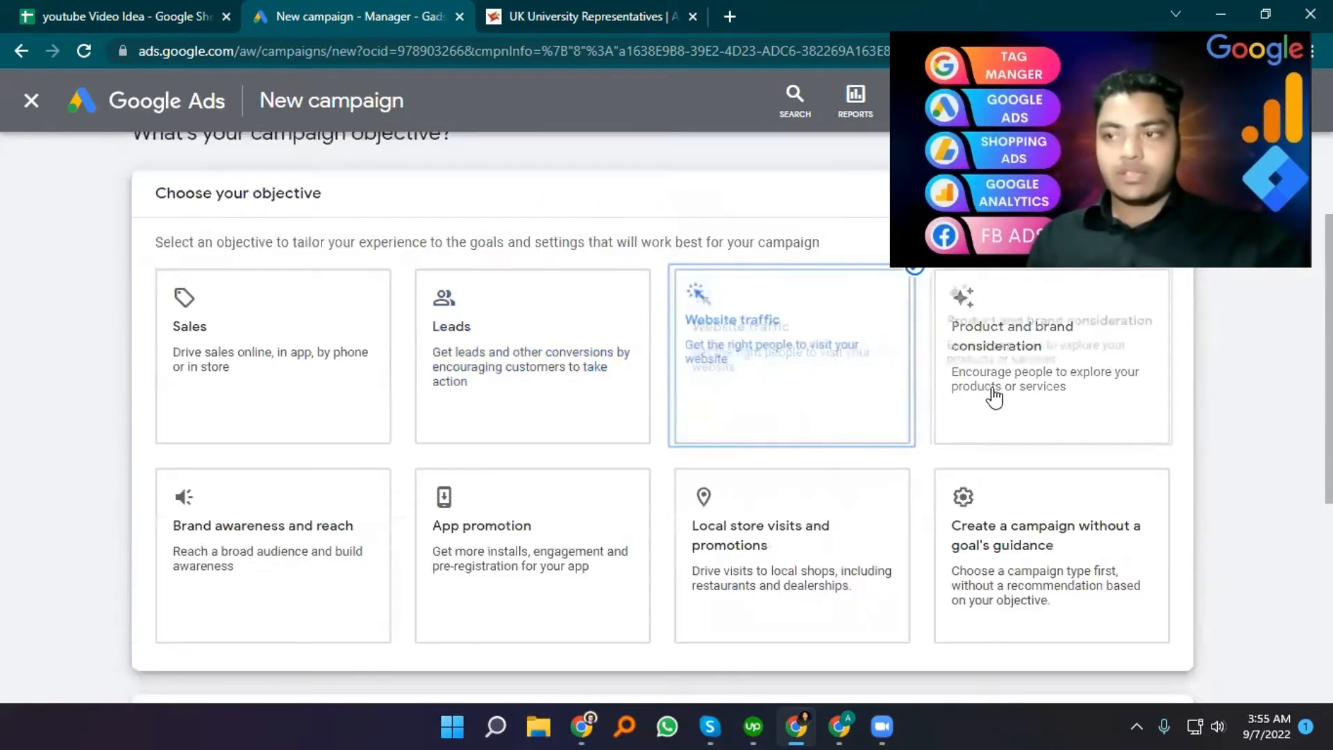
click(947, 390)
scroll(232, 419, up, 3)
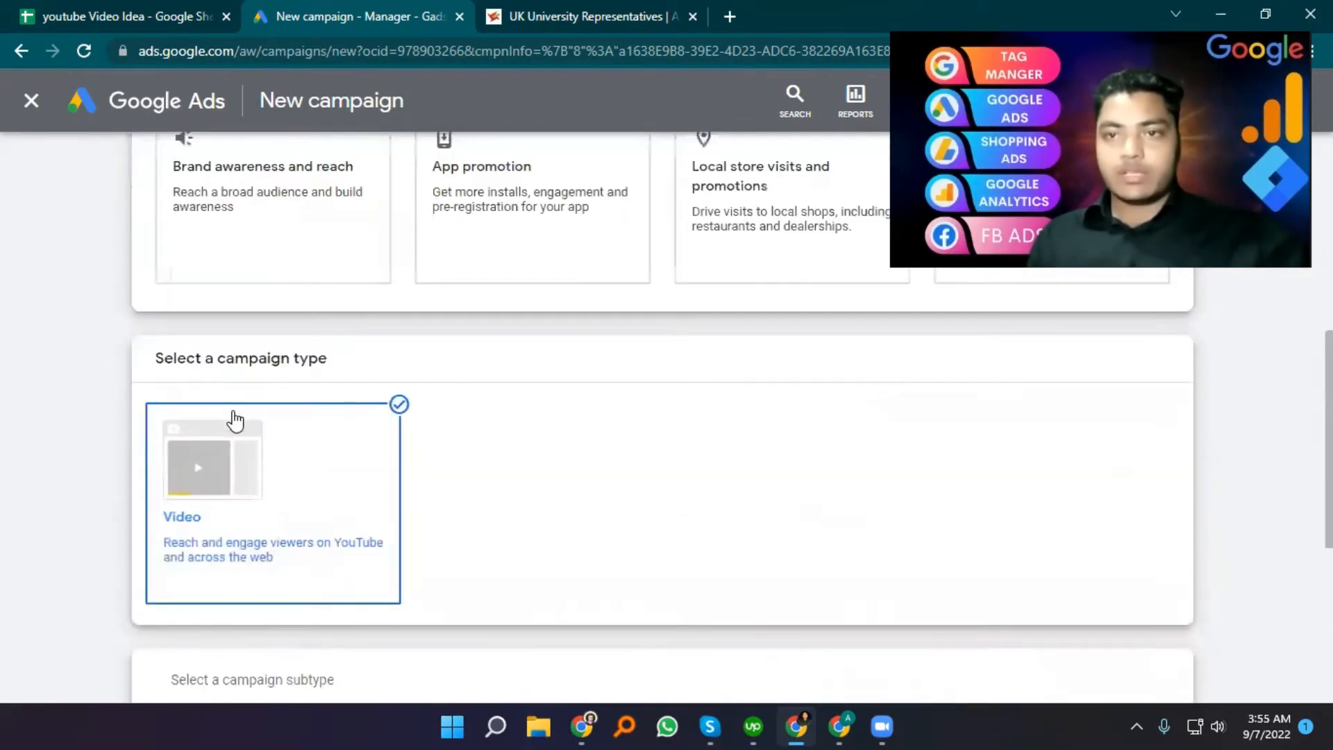
Try the Brand awareness and reach, App promotion, and Local store visits and promotions objectives to compare their campaign types
scroll(208, 559, up, 2)
click(245, 451)
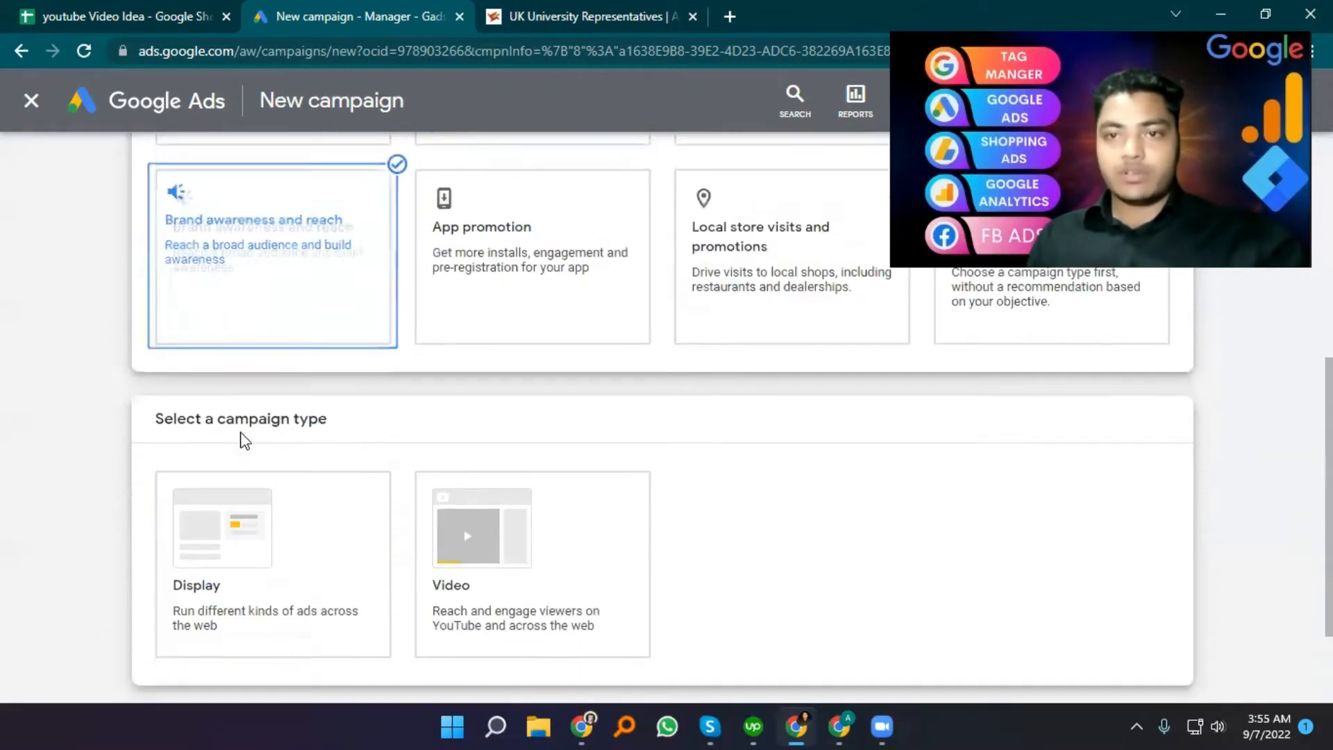
scroll(288, 428, up, 1)
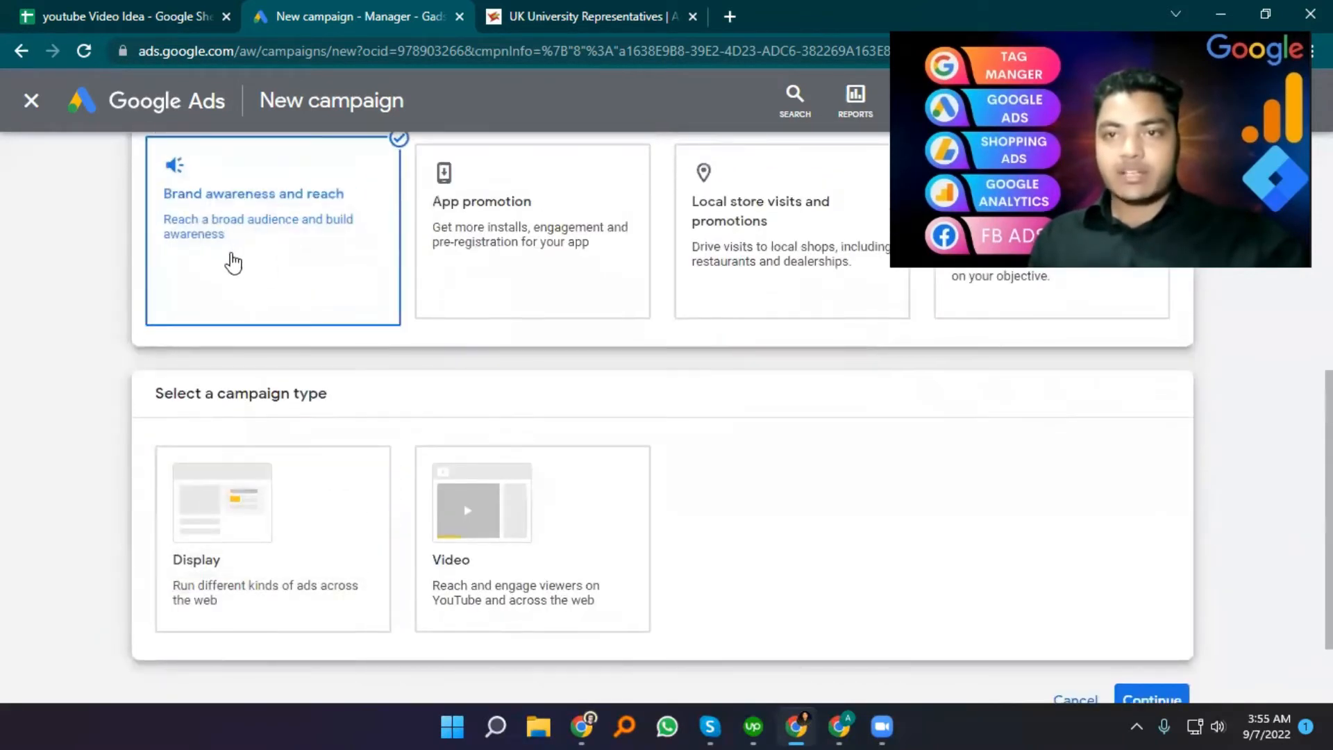
scroll(229, 570, up, 1)
scroll(507, 389, up, 1)
click(508, 393)
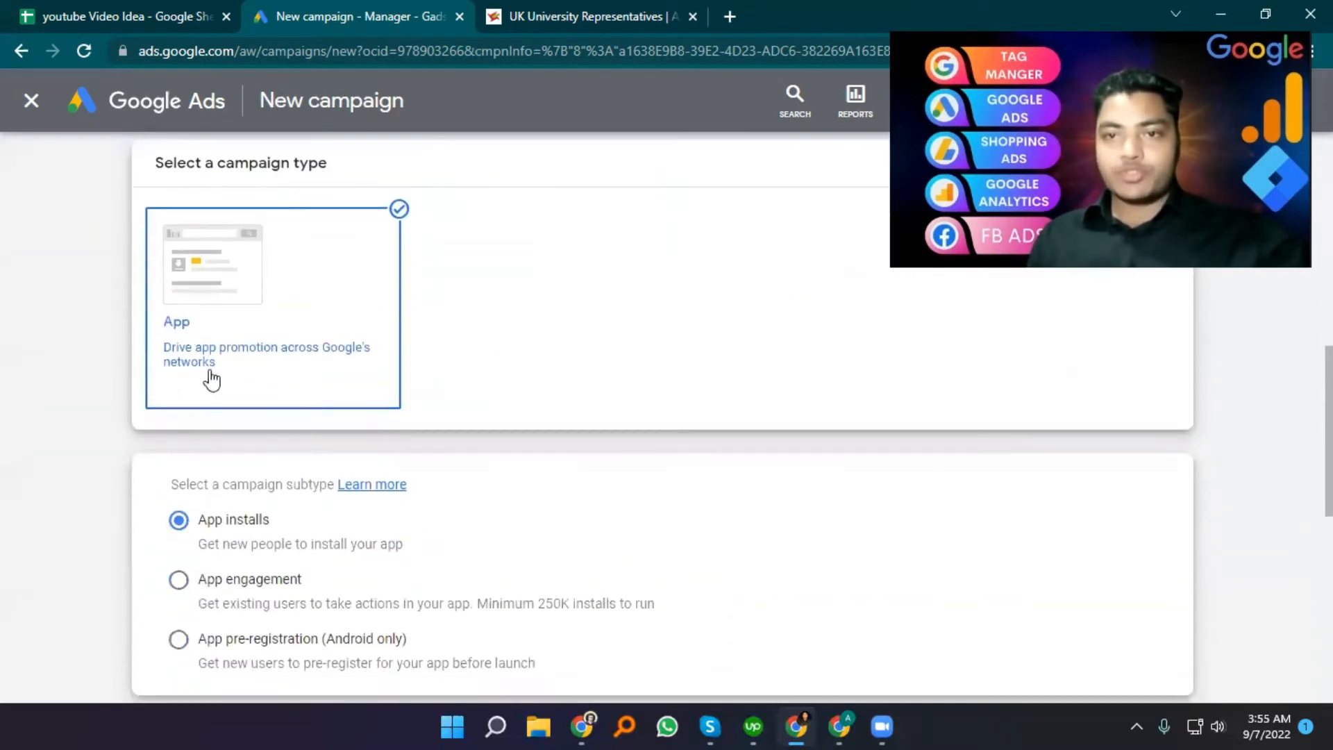
scroll(449, 408, up, 4)
click(822, 408)
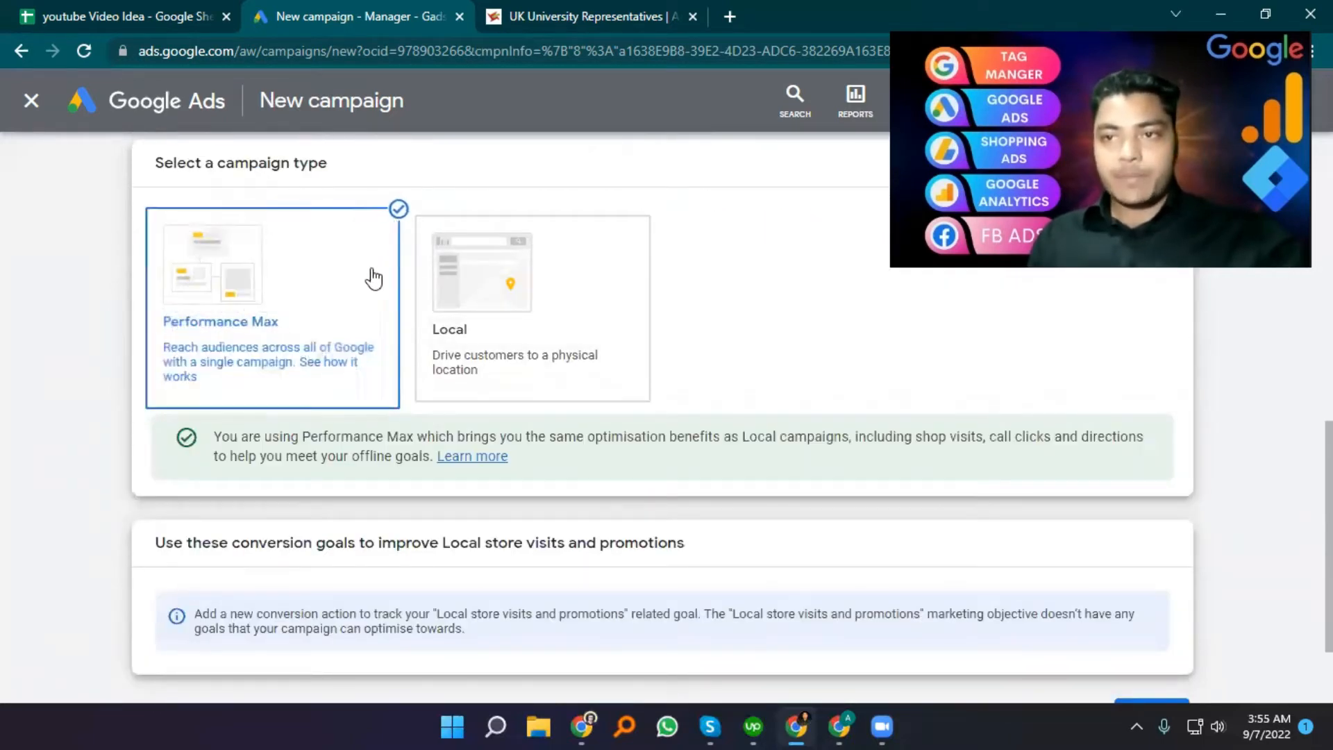
scroll(561, 347, up, 7)
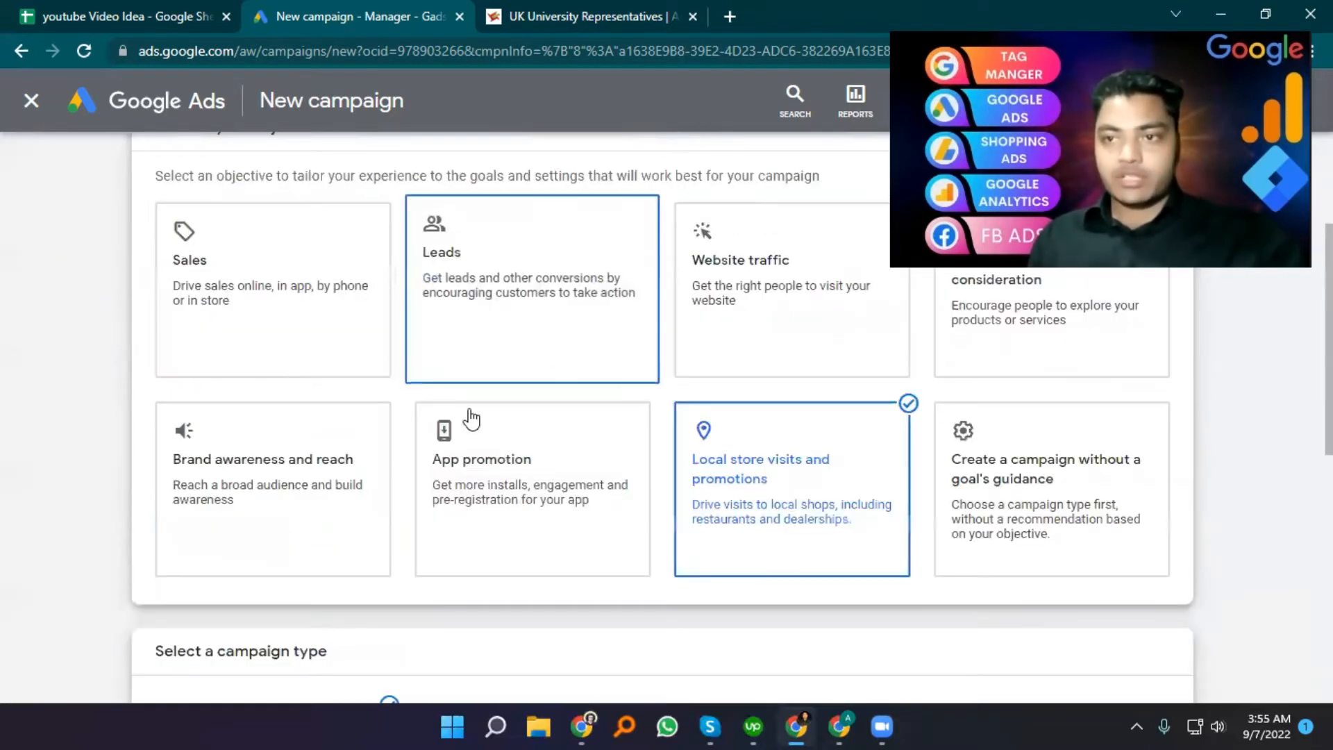
Recheck the campaign types for Brand awareness and reach and the conversion goals for Website traffic and Sales
click(268, 485)
scroll(291, 304, up, 3)
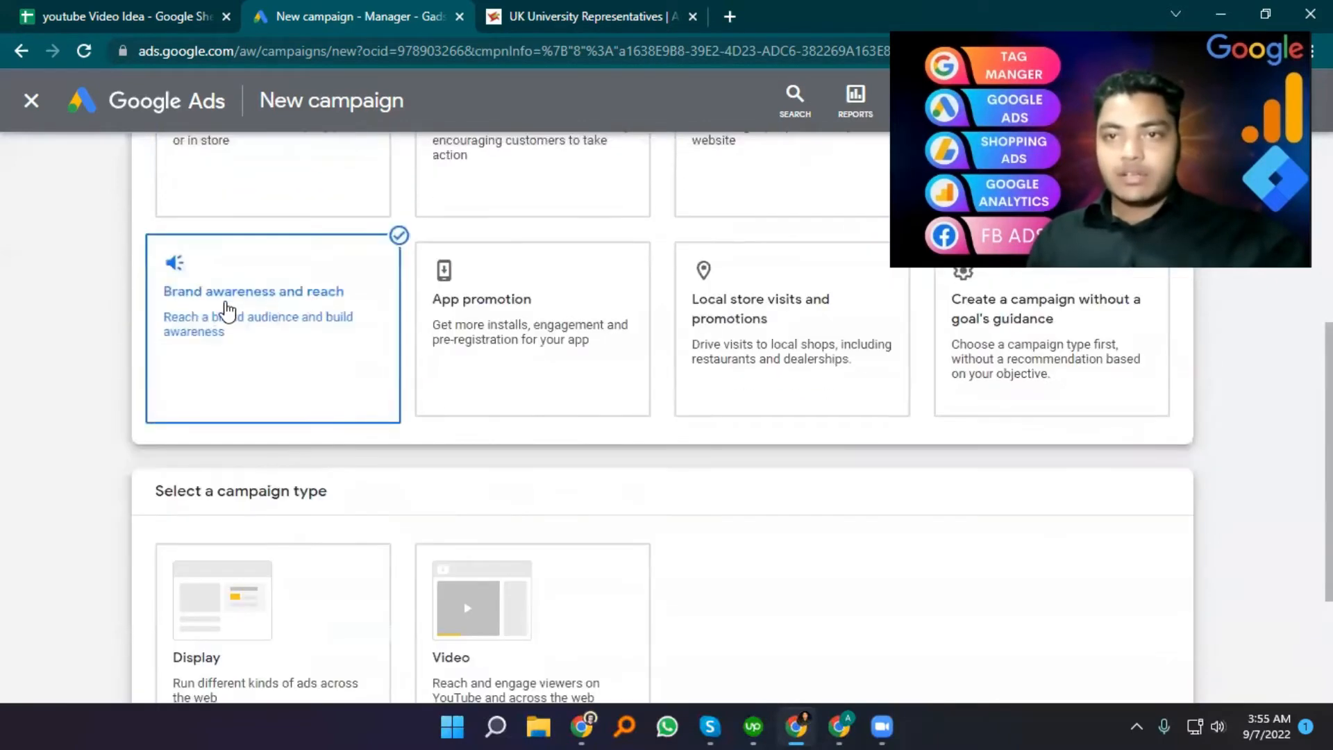
scroll(442, 427, down, 3)
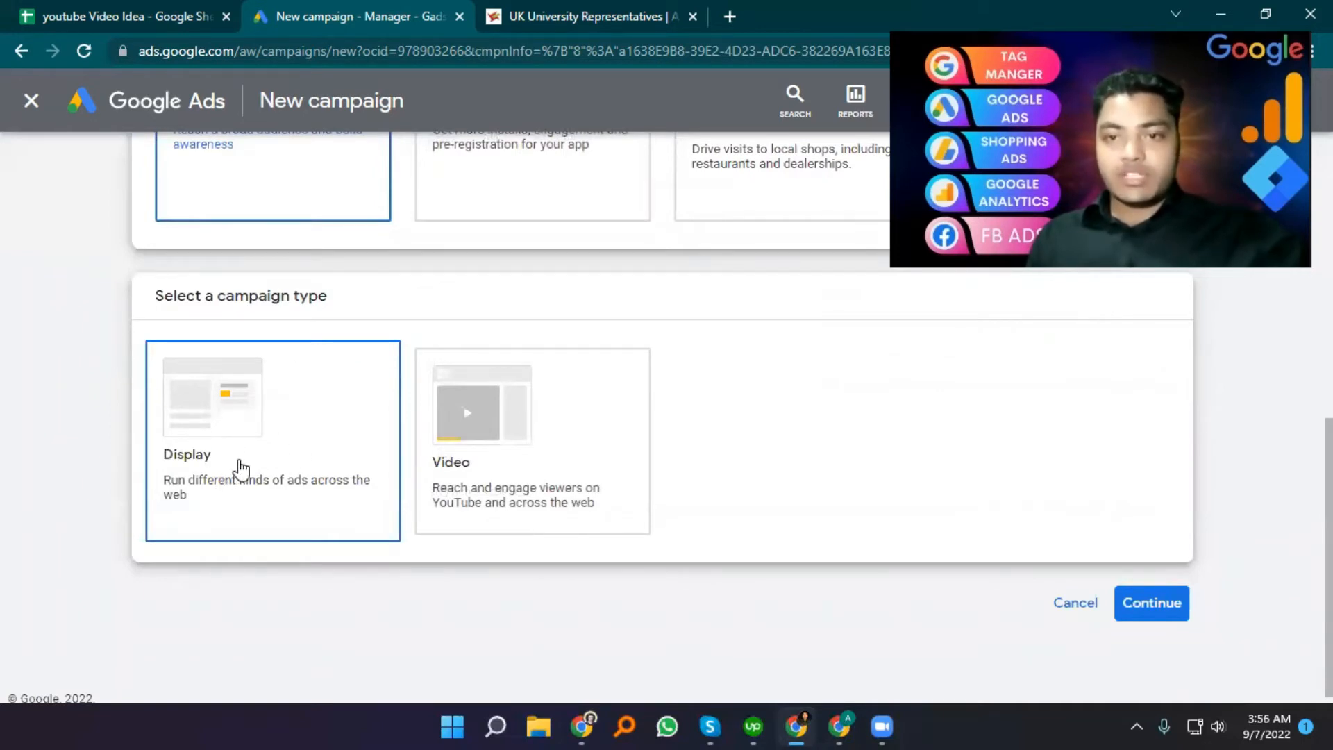
scroll(503, 469, up, 7)
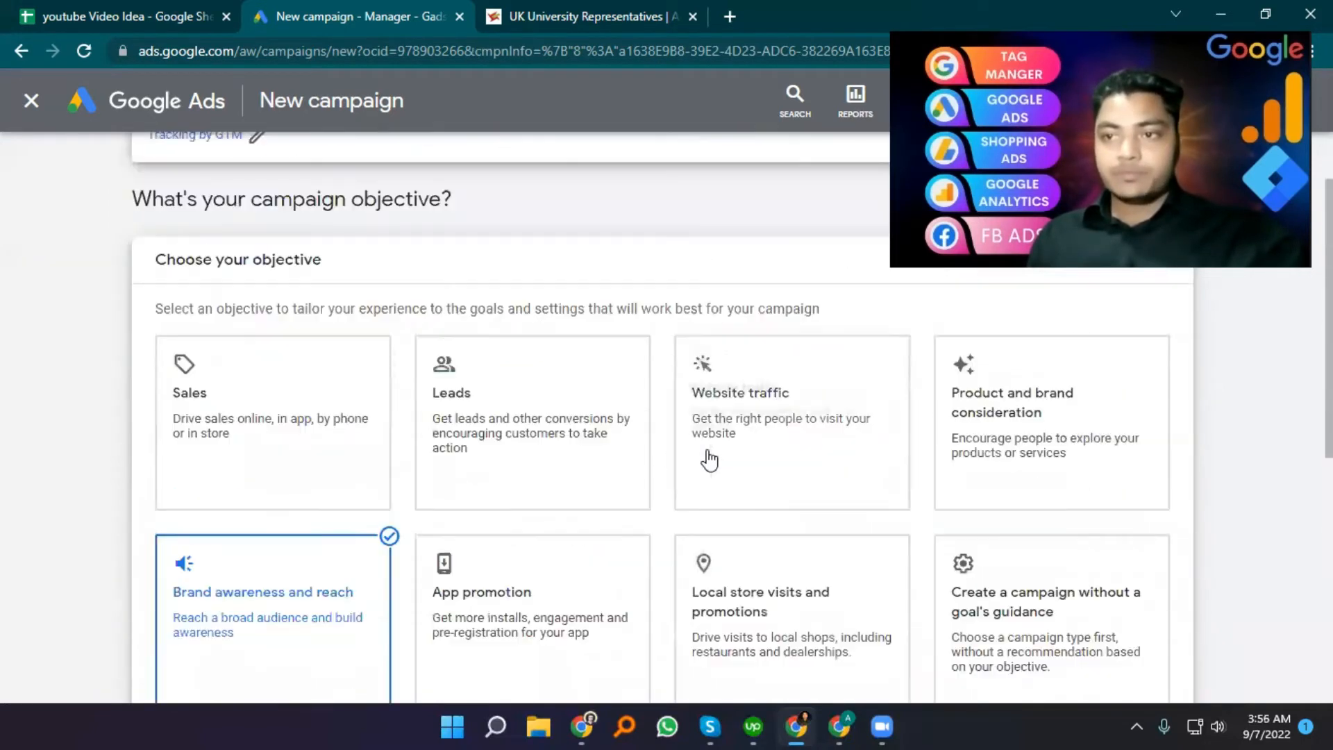
click(750, 446)
scroll(742, 437, down, 6)
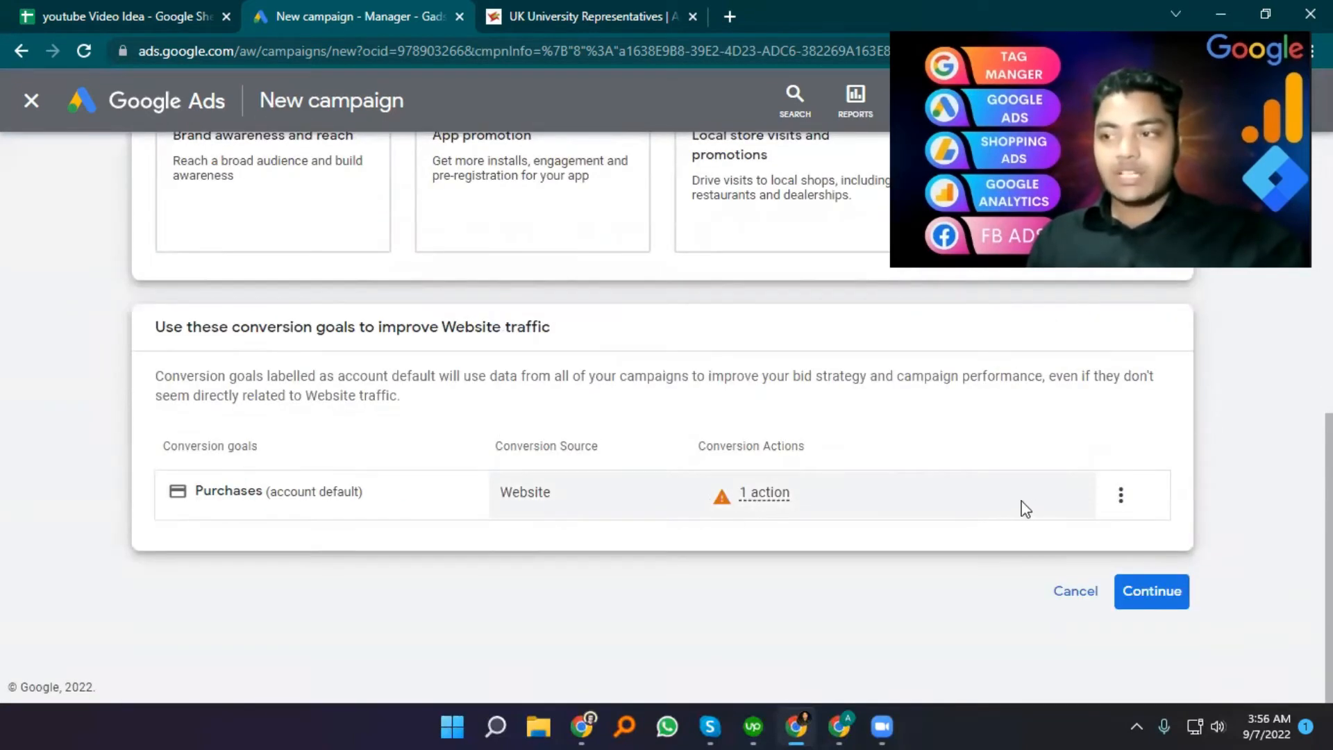
click(1126, 499)
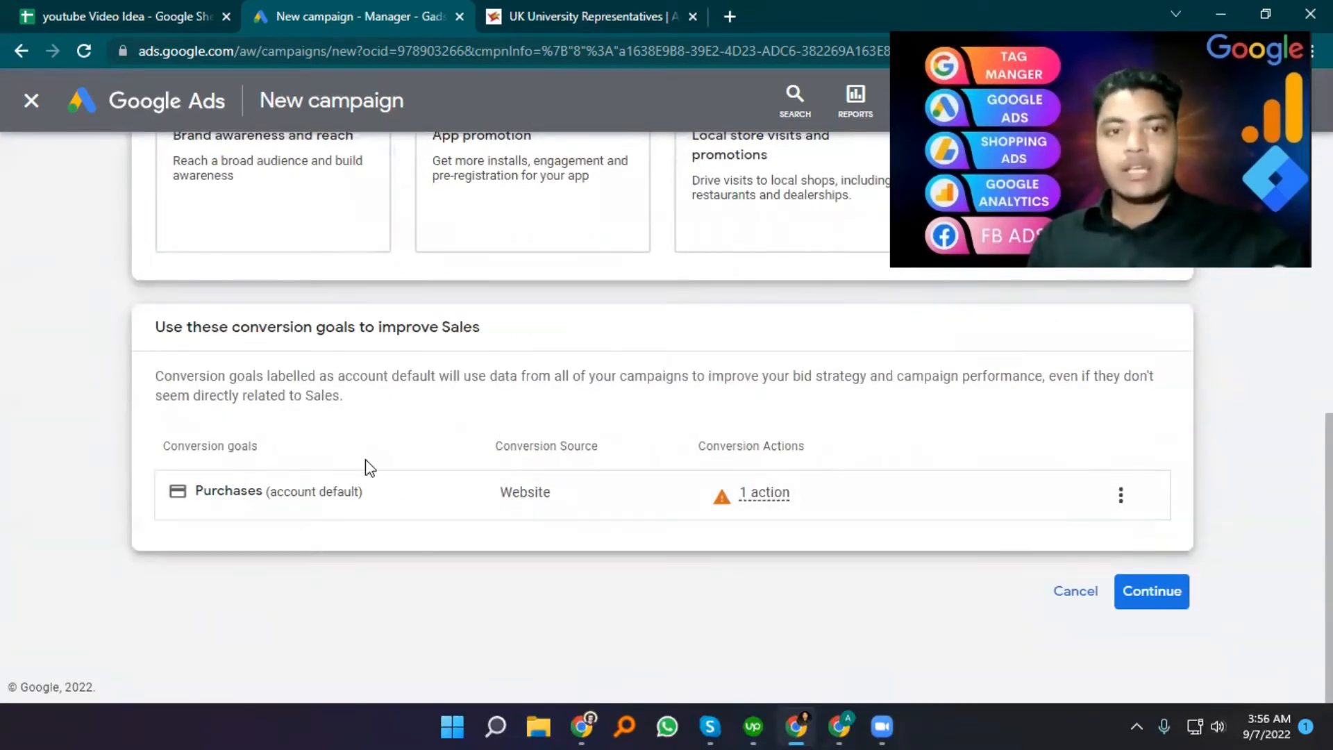
Choose to create a campaign without a goal's guidance, with Search as the campaign type, and continue past the conversion goals
scroll(679, 523, up, 7)
scroll(776, 548, down, 1)
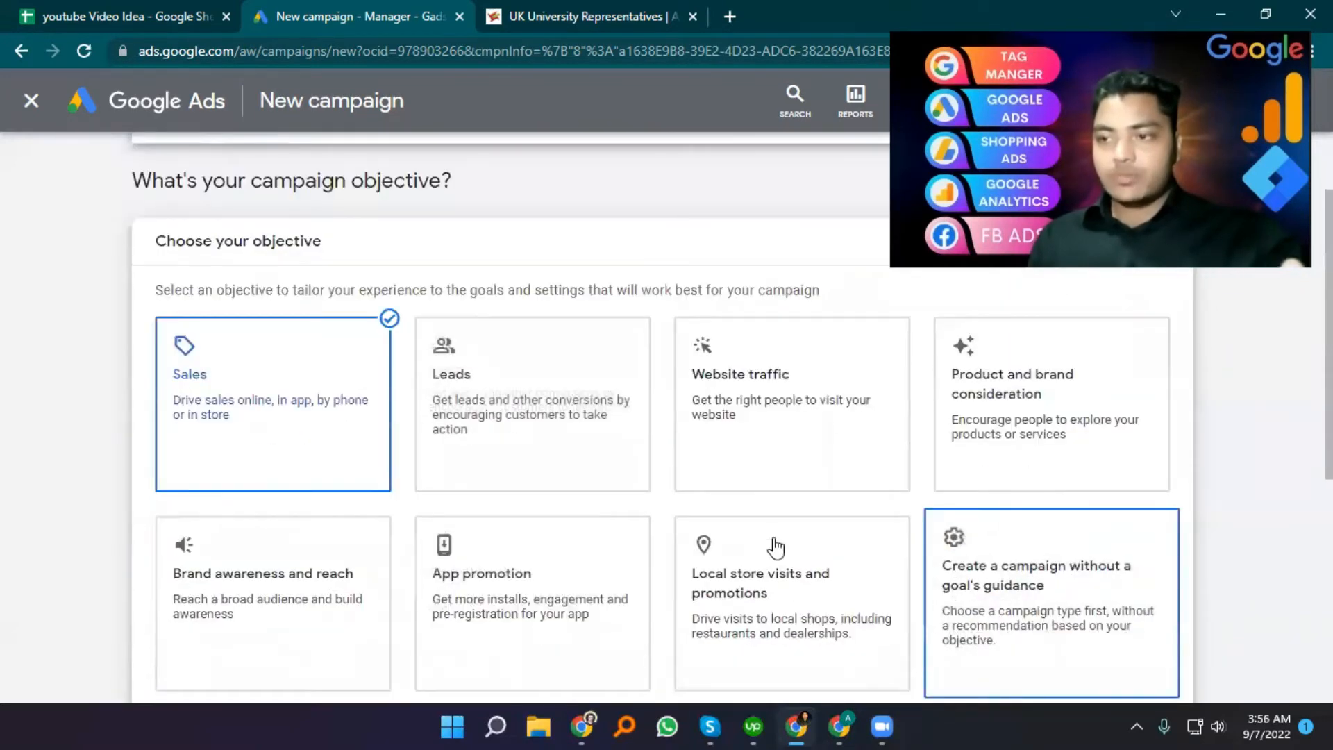
scroll(776, 548, down, 7)
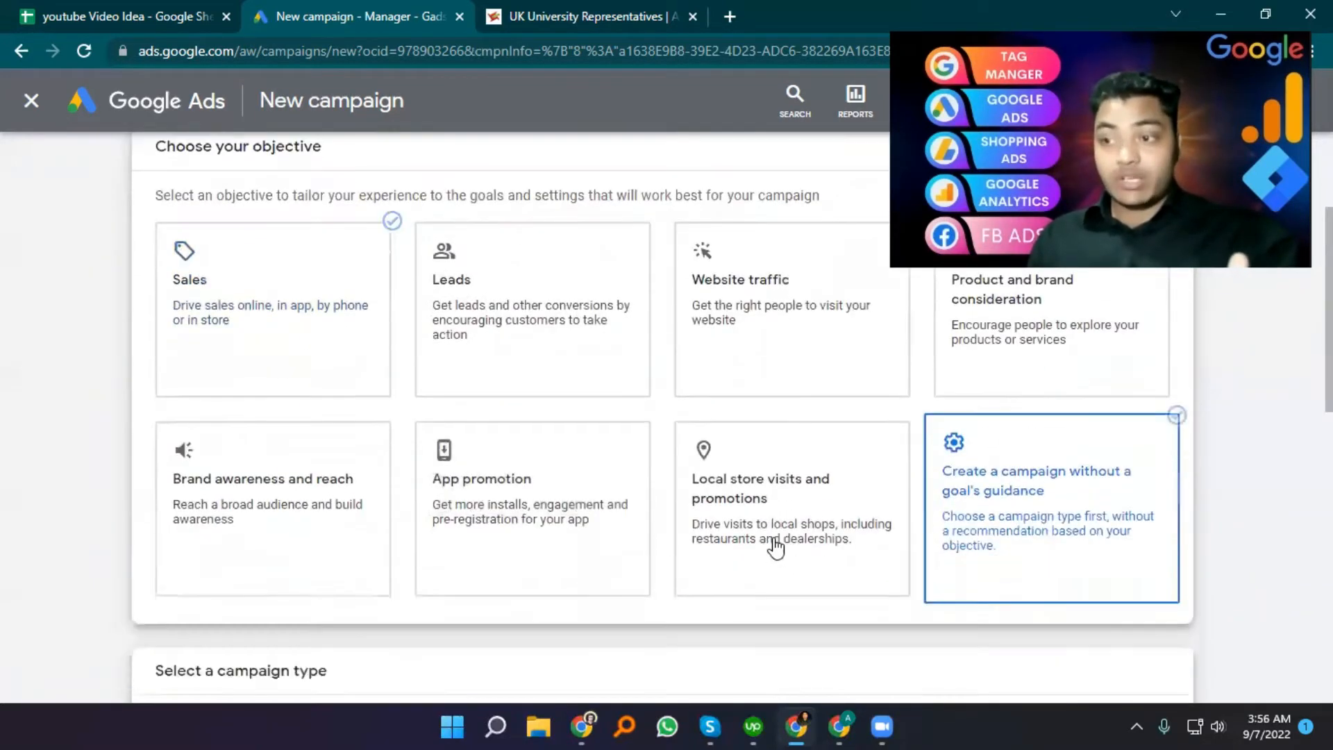
click(244, 313)
scroll(245, 305, down, 7)
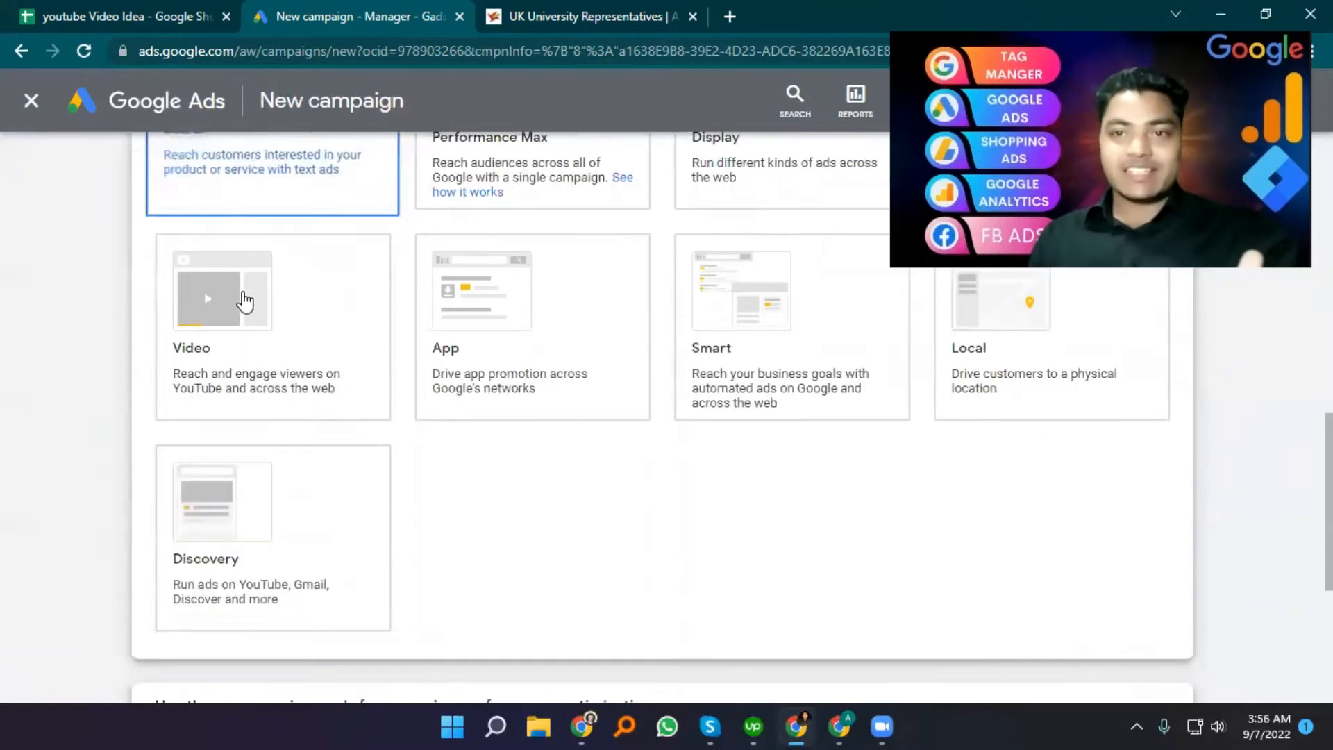
click(1158, 601)
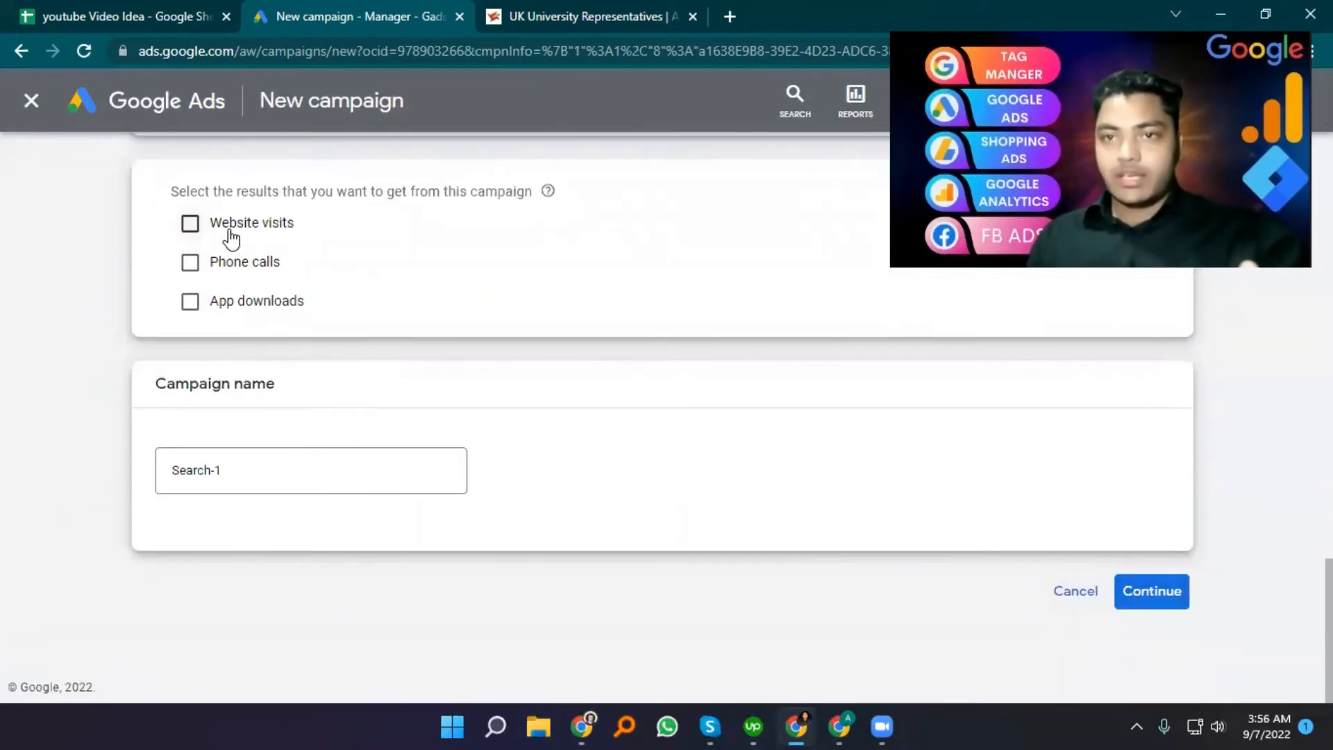
click(190, 224)
click(354, 277)
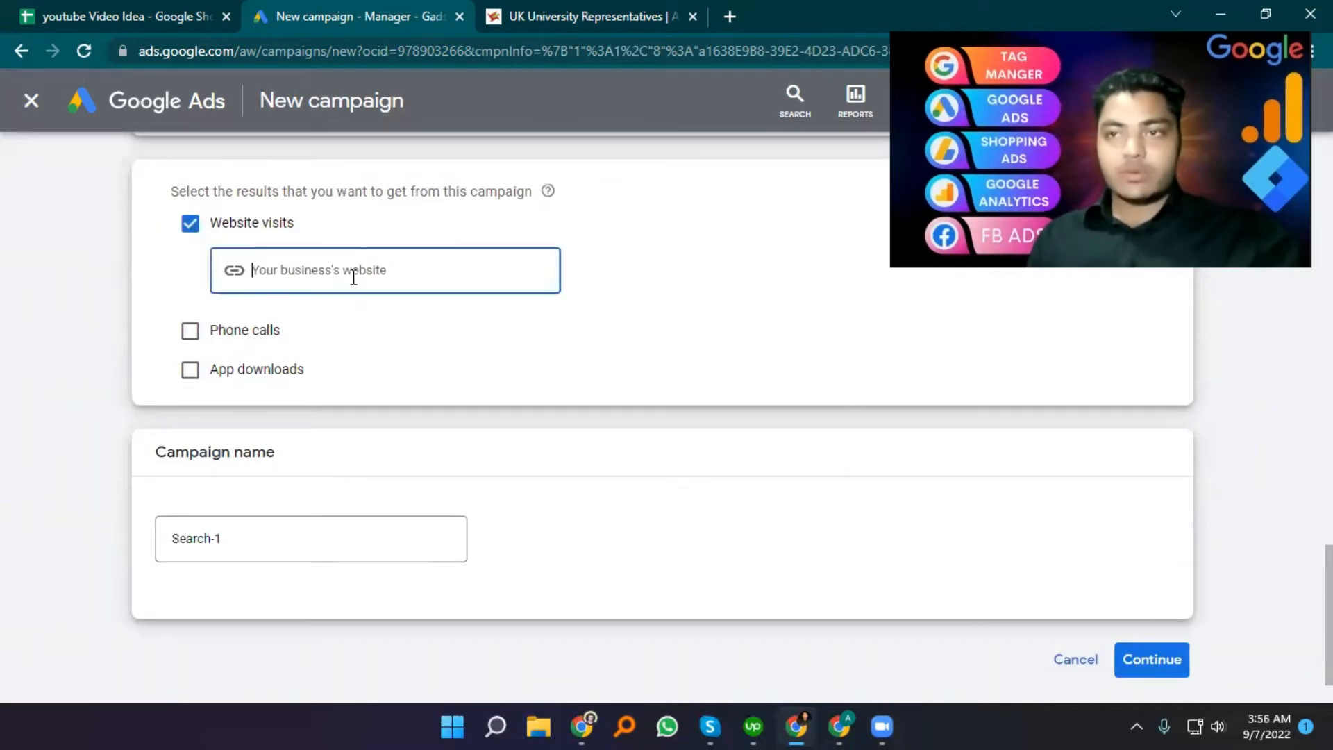
click(734, 15)
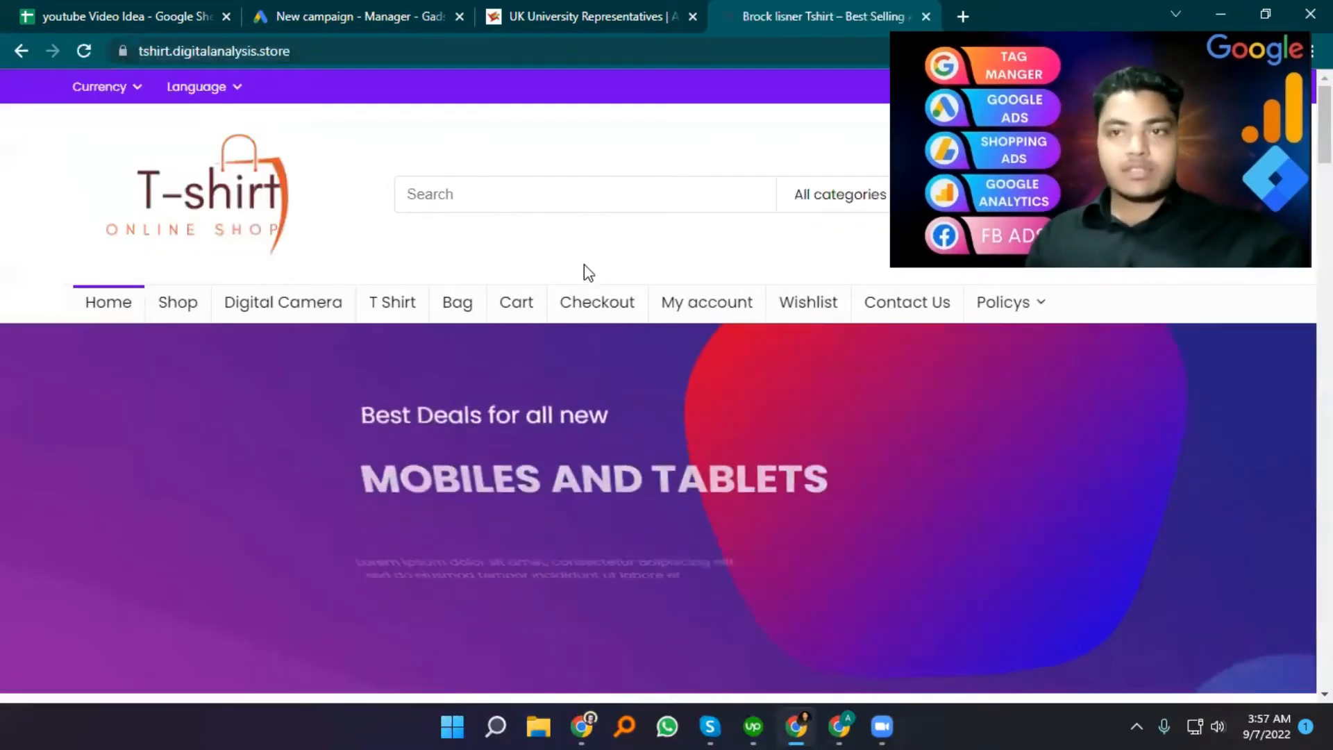
click(461, 3)
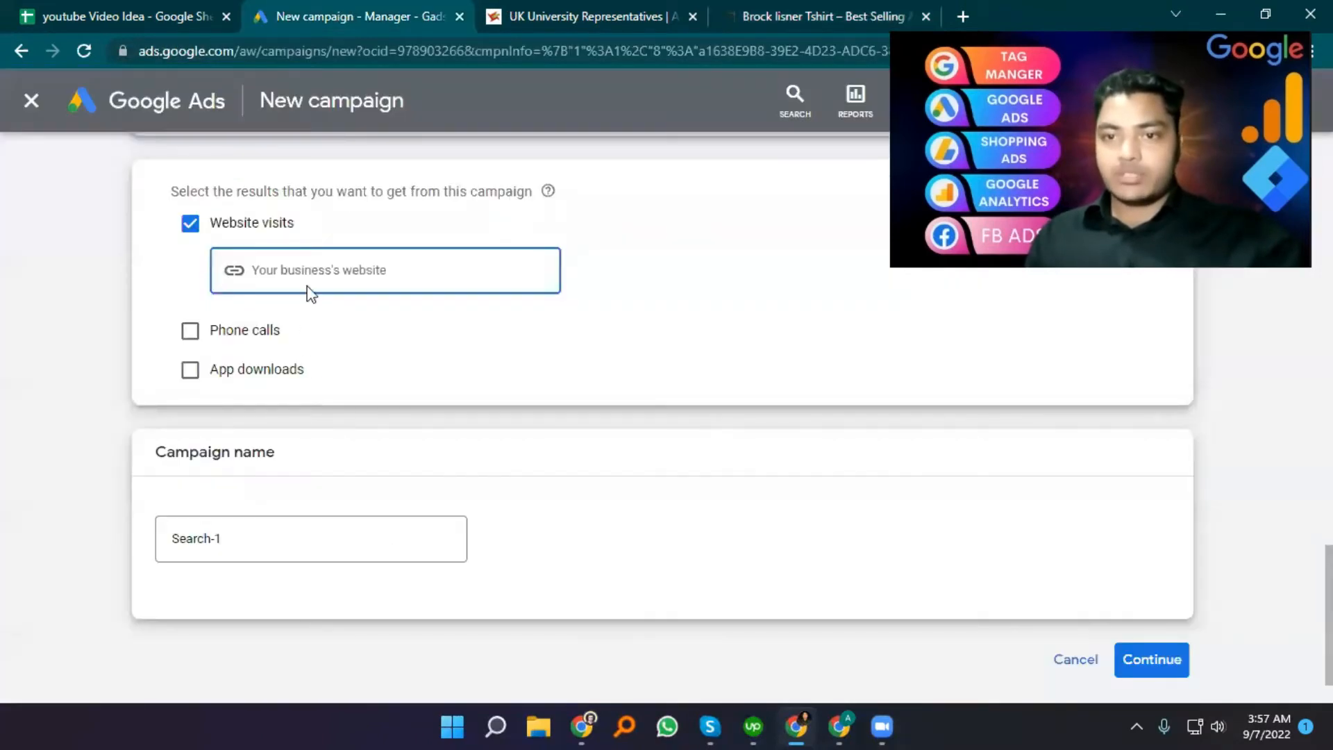
text(https://tshirt.digitalanalysis.store/)
Name the campaign gtm-1 and continue through the bidding page, keeping Clicks as the bidding focus
click(259, 539)
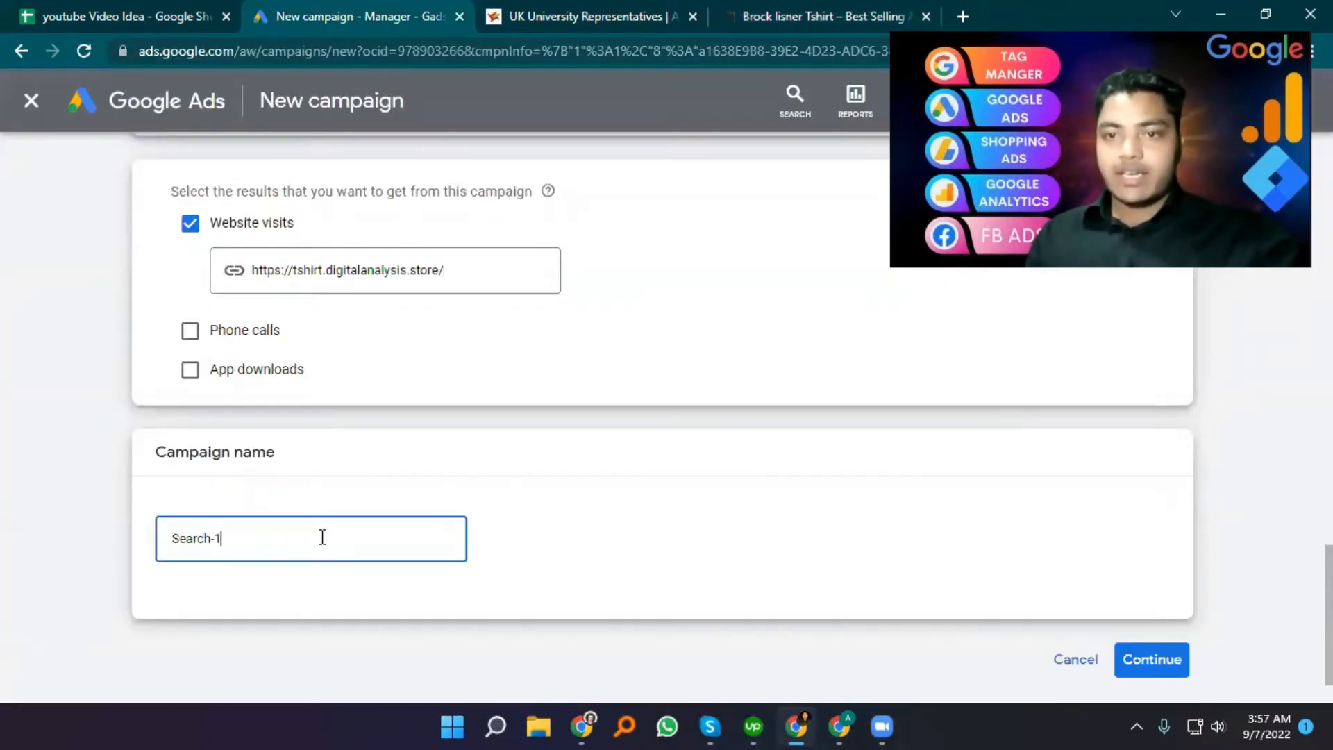
drag(321, 539, 139, 545)
text(gtm-1)
click(1157, 660)
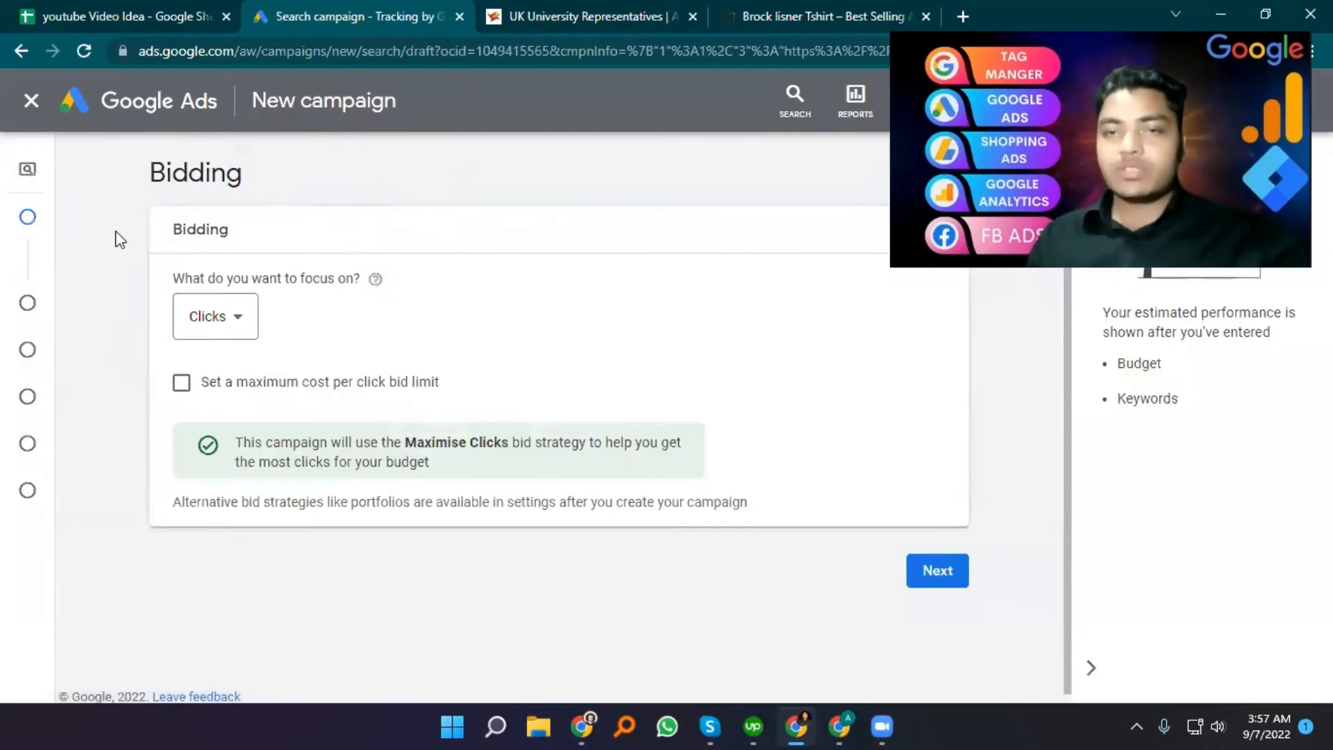
mouse_move(21, 220)
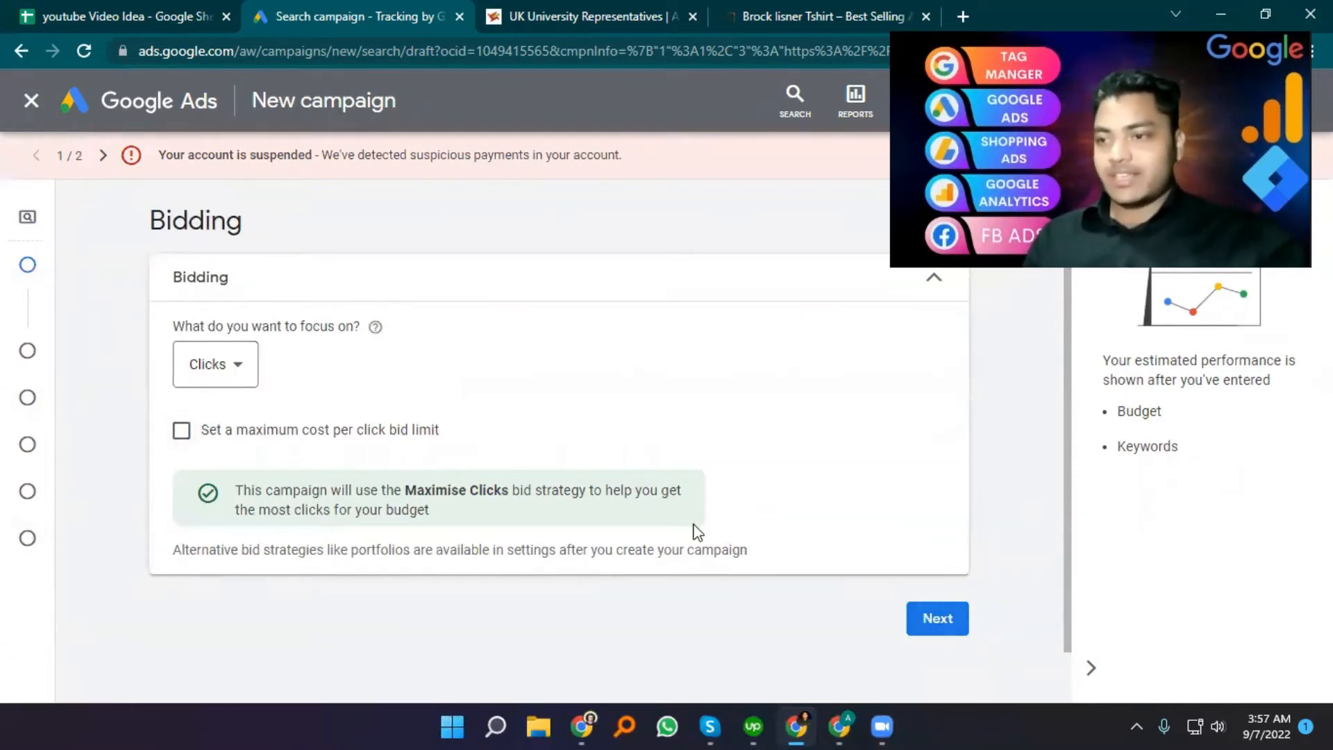
click(938, 618)
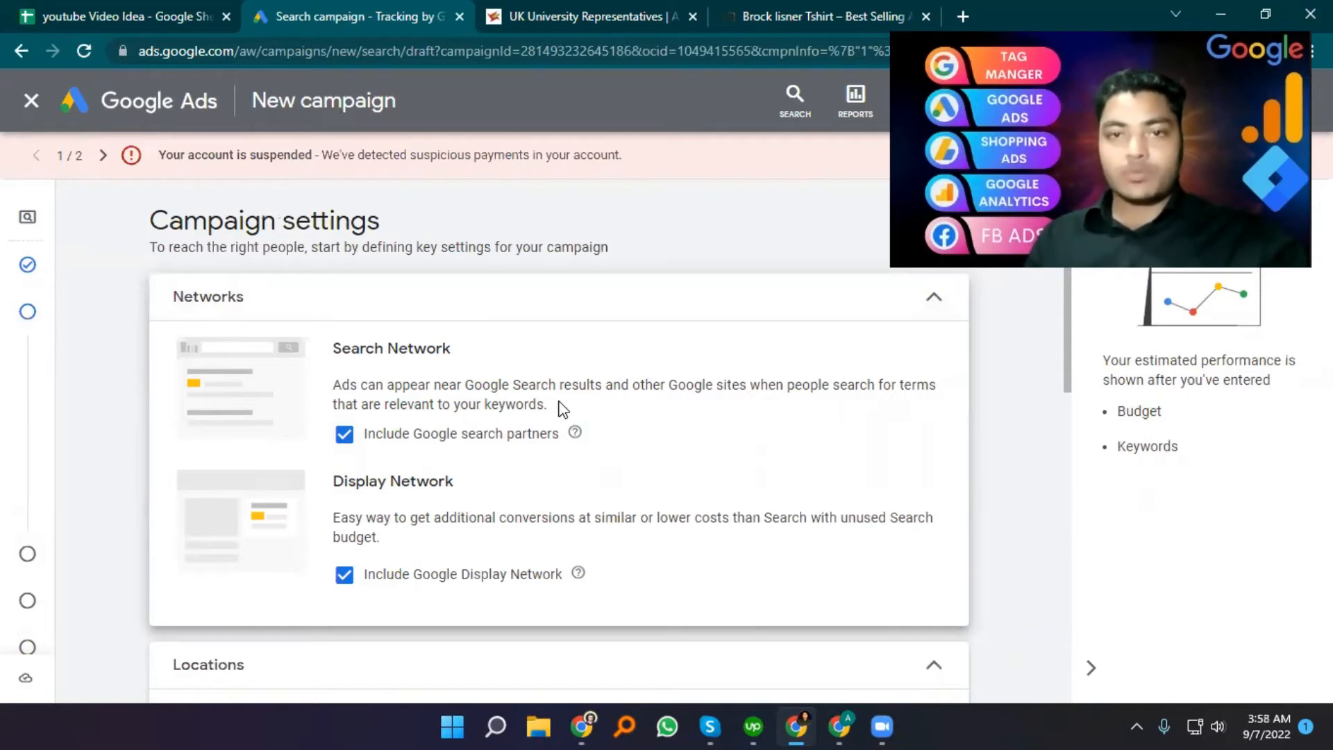
Exclude Google search partners and the Google Display Network from the campaign's networks
click(345, 434)
click(344, 593)
scroll(434, 389, down, 3)
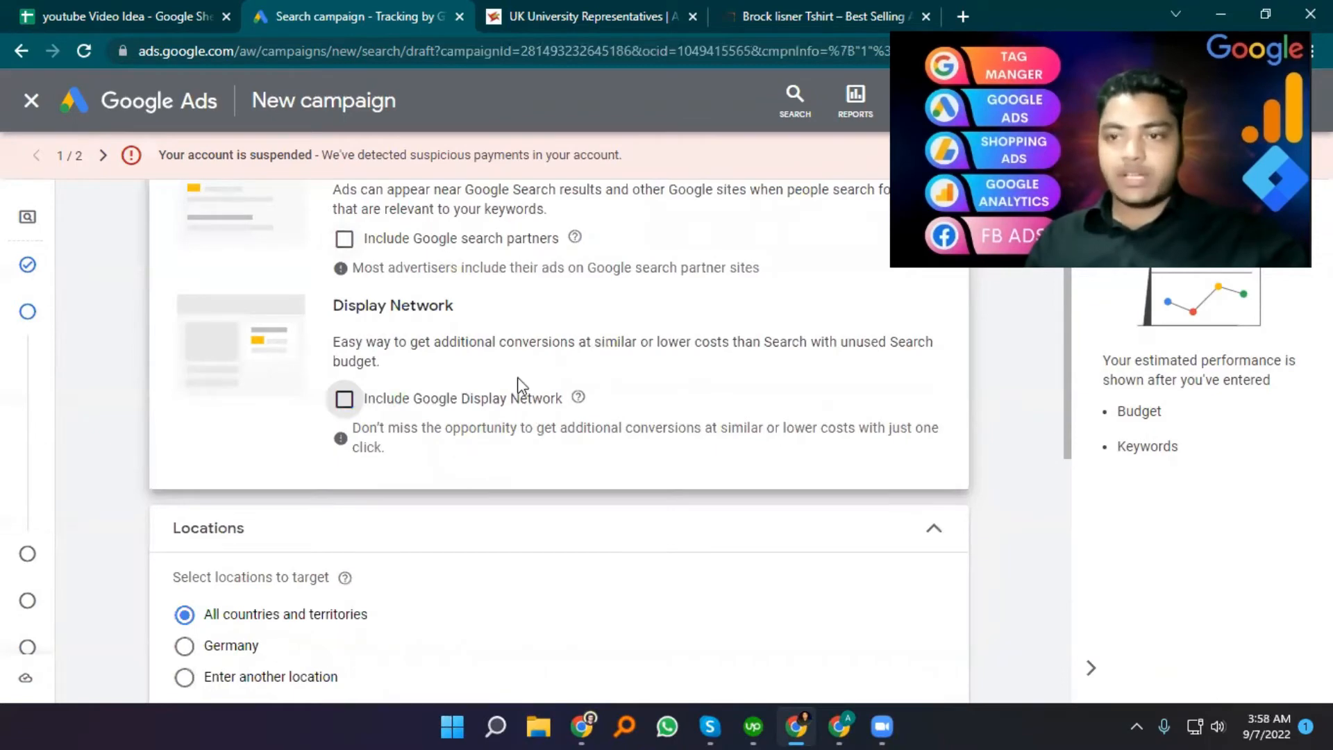
Target Germany as the campaign location and add German to the customer languages
scroll(462, 363, down, 2)
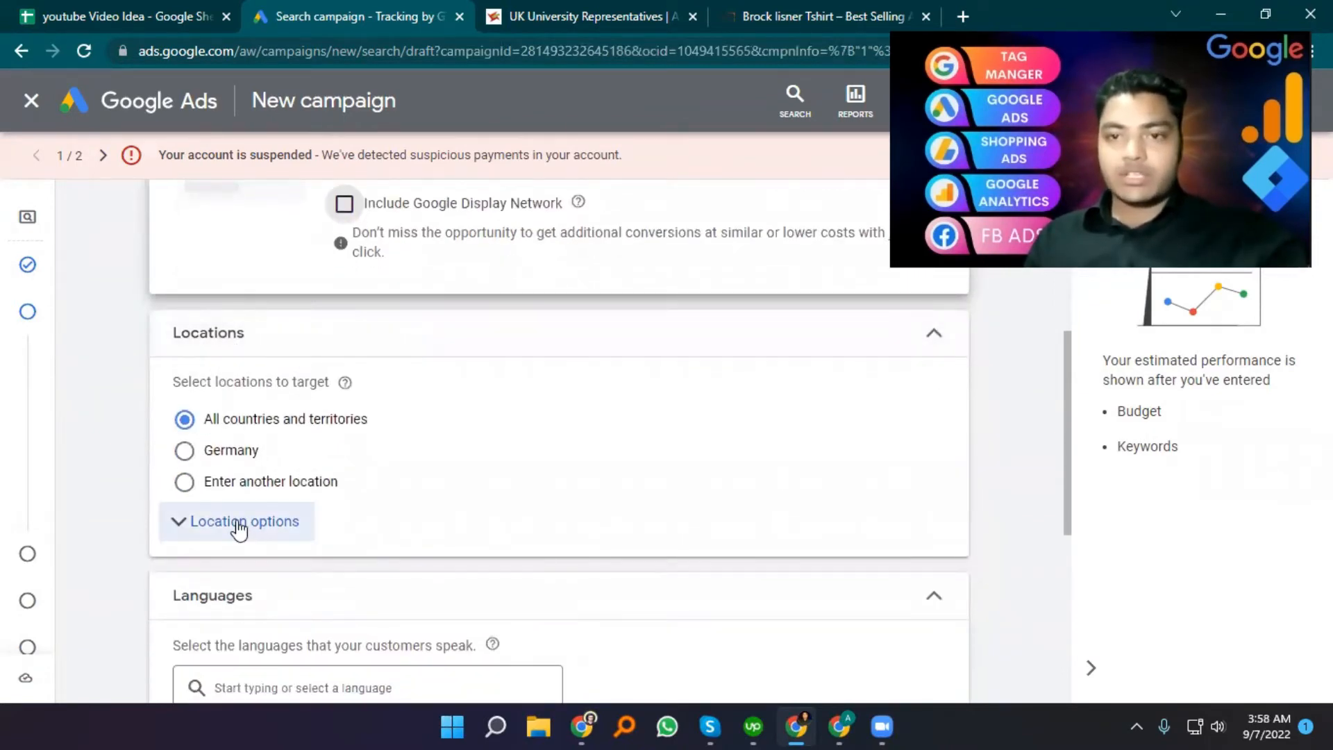
click(191, 456)
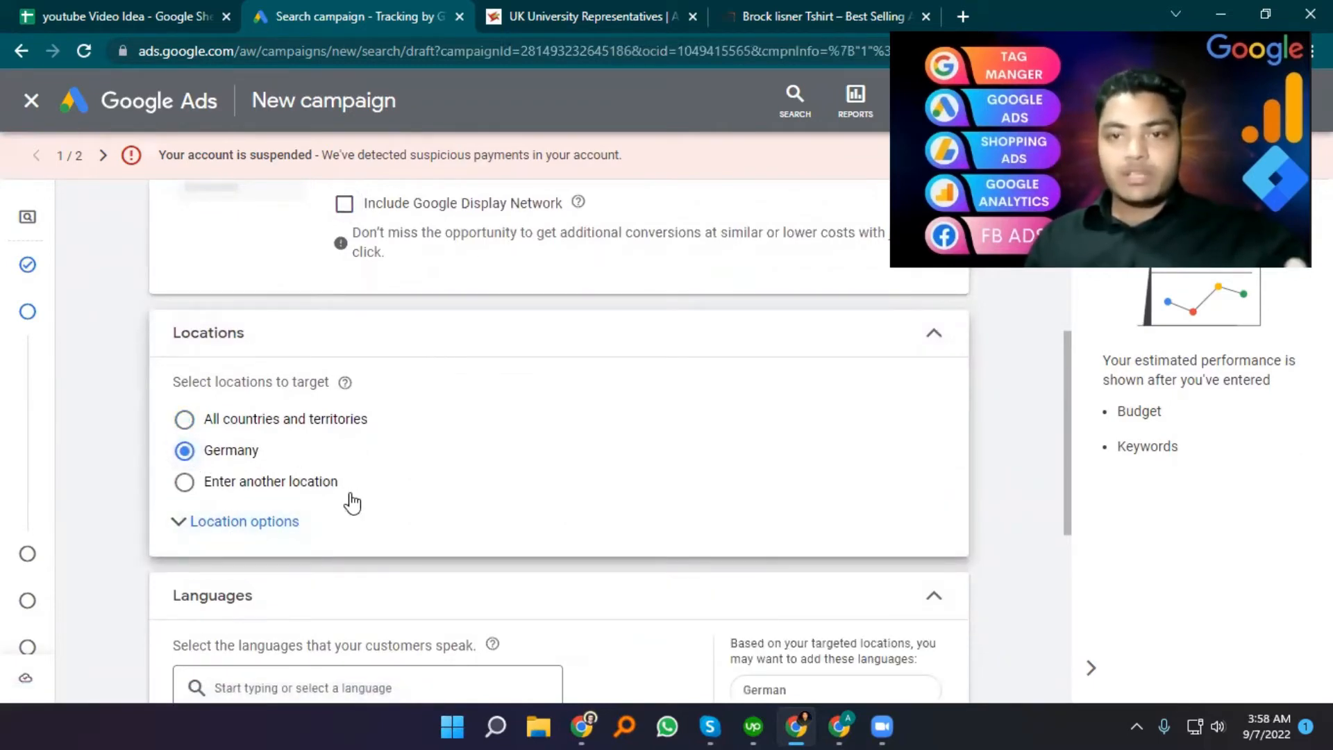
scroll(352, 503, down, 3)
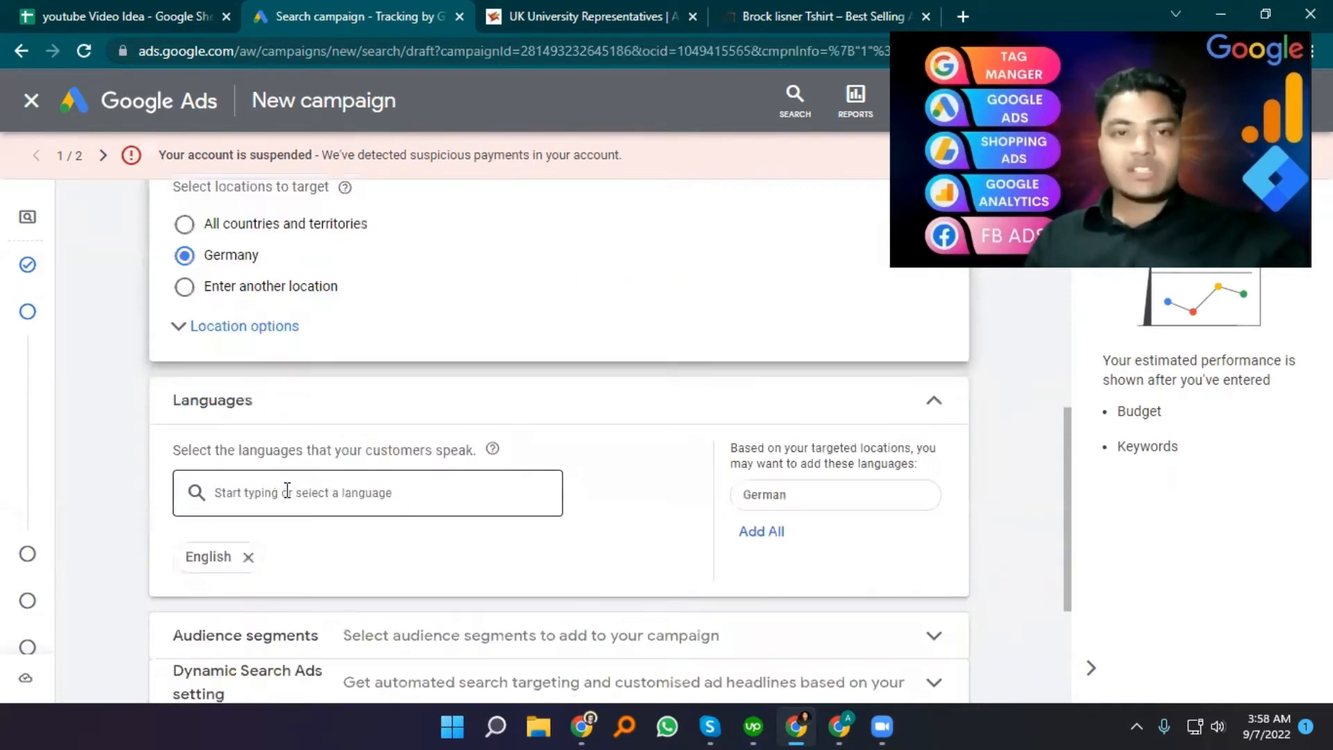
click(295, 486)
text(GER)
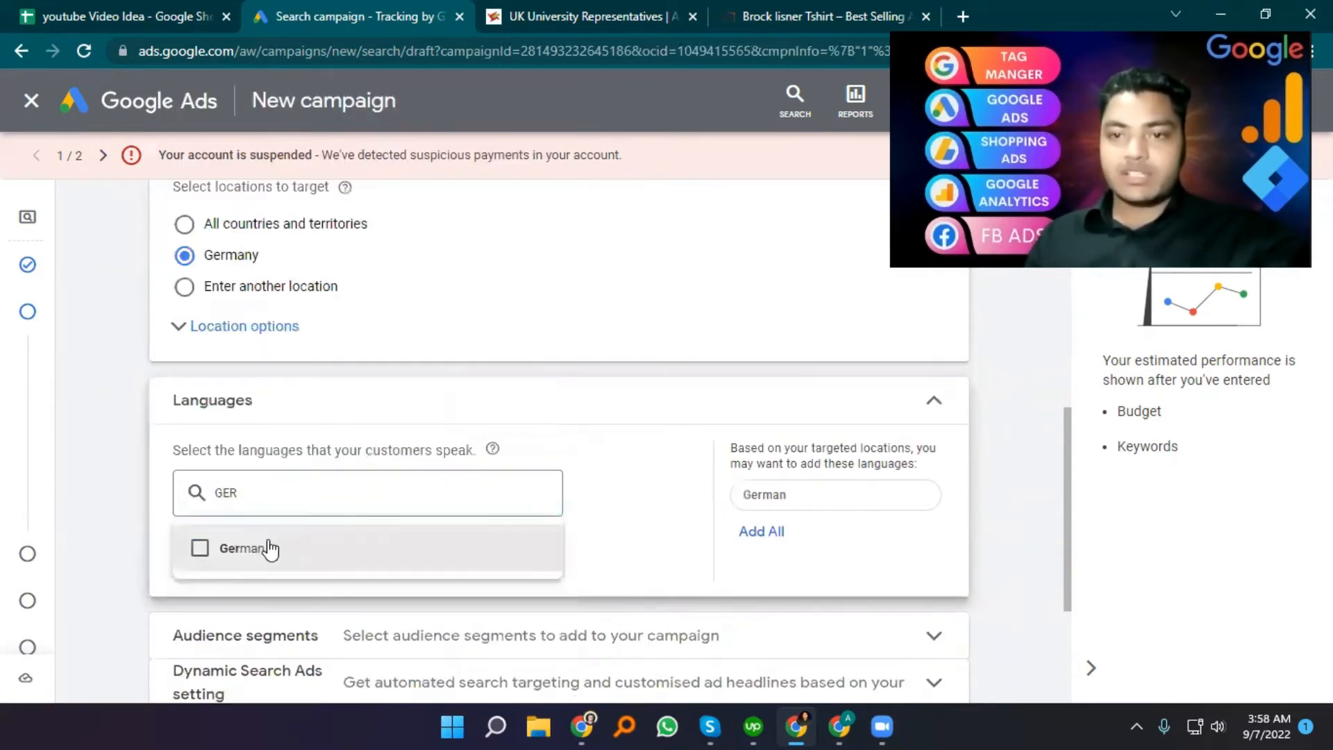
click(269, 548)
Search the audience segments for pet and add the Pet Supplies in-market segment
scroll(619, 500, down, 3)
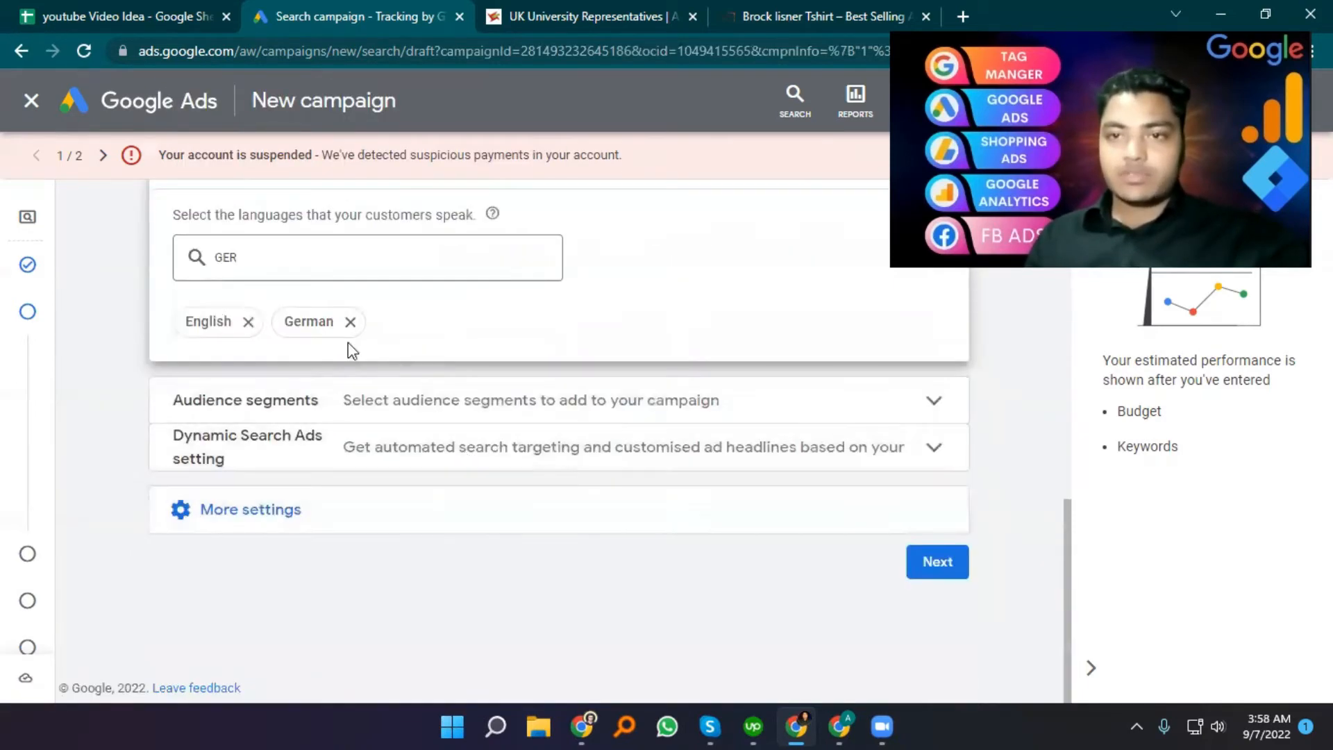
click(297, 421)
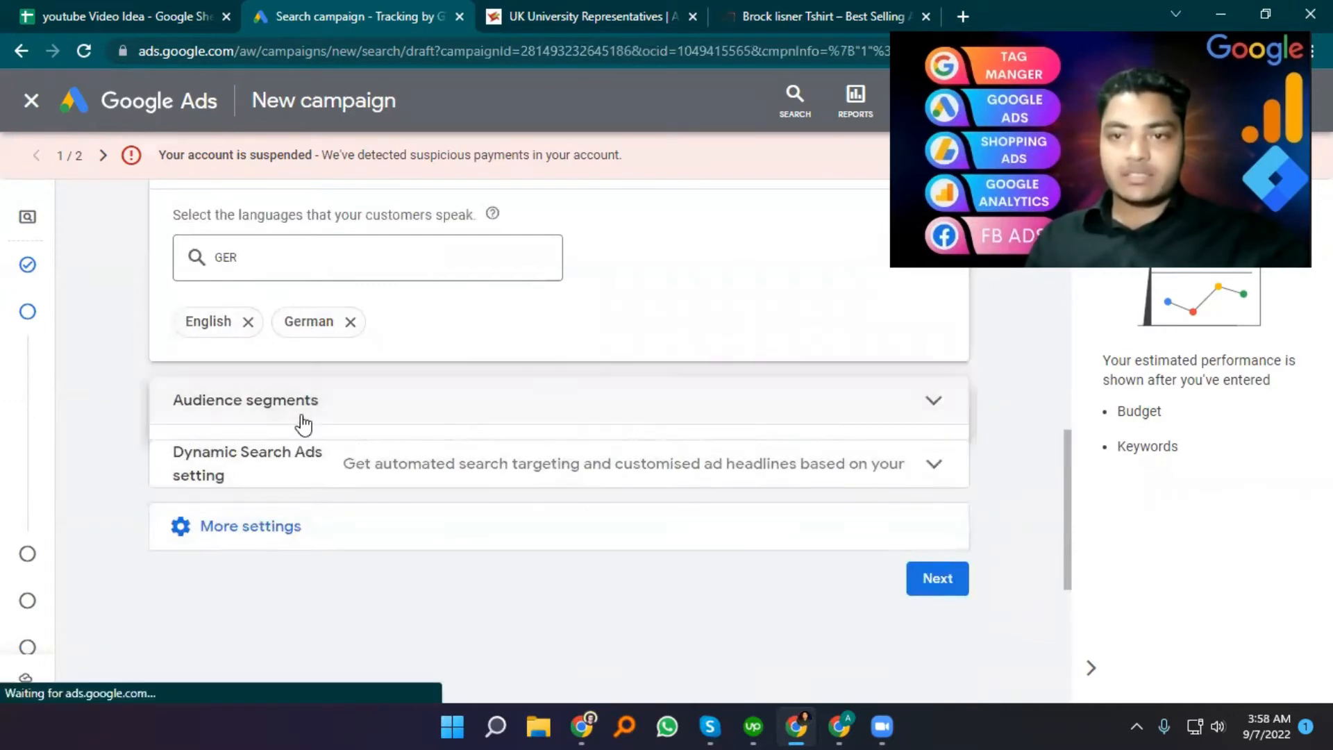
scroll(396, 482, down, 3)
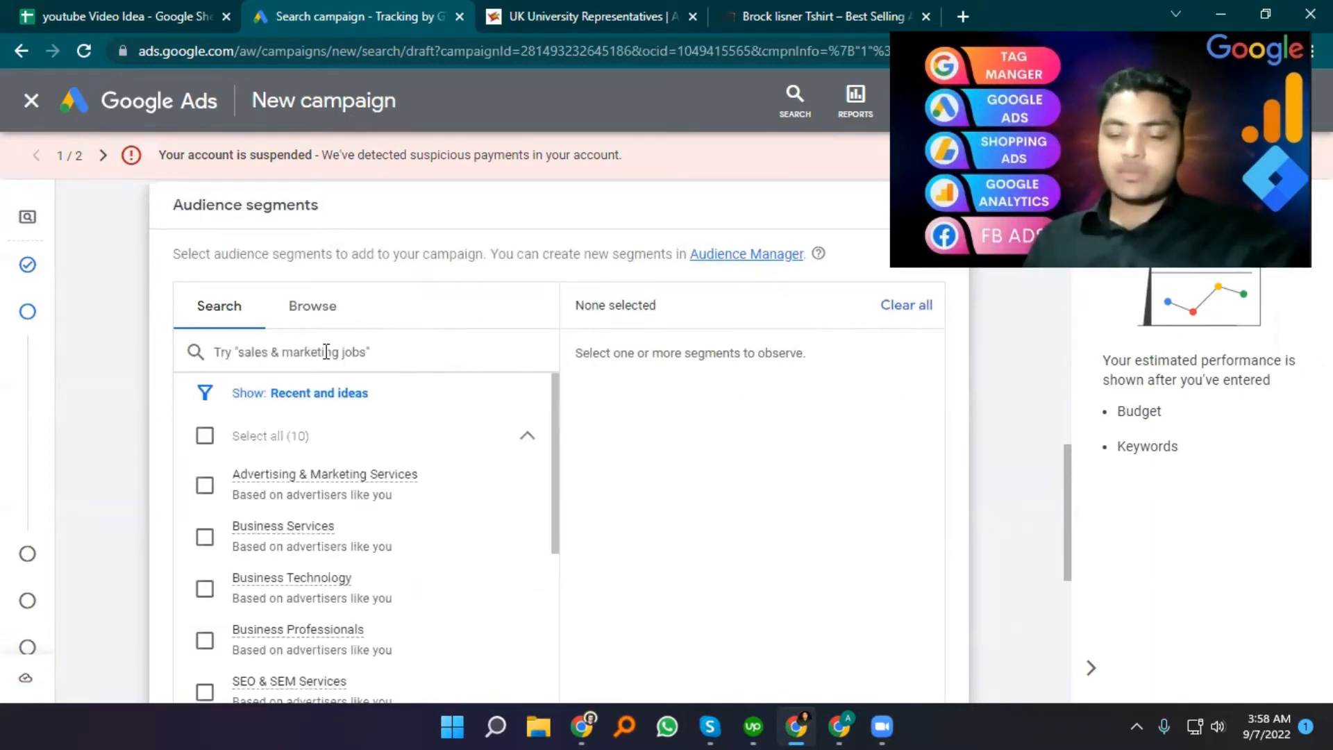
text(pet)
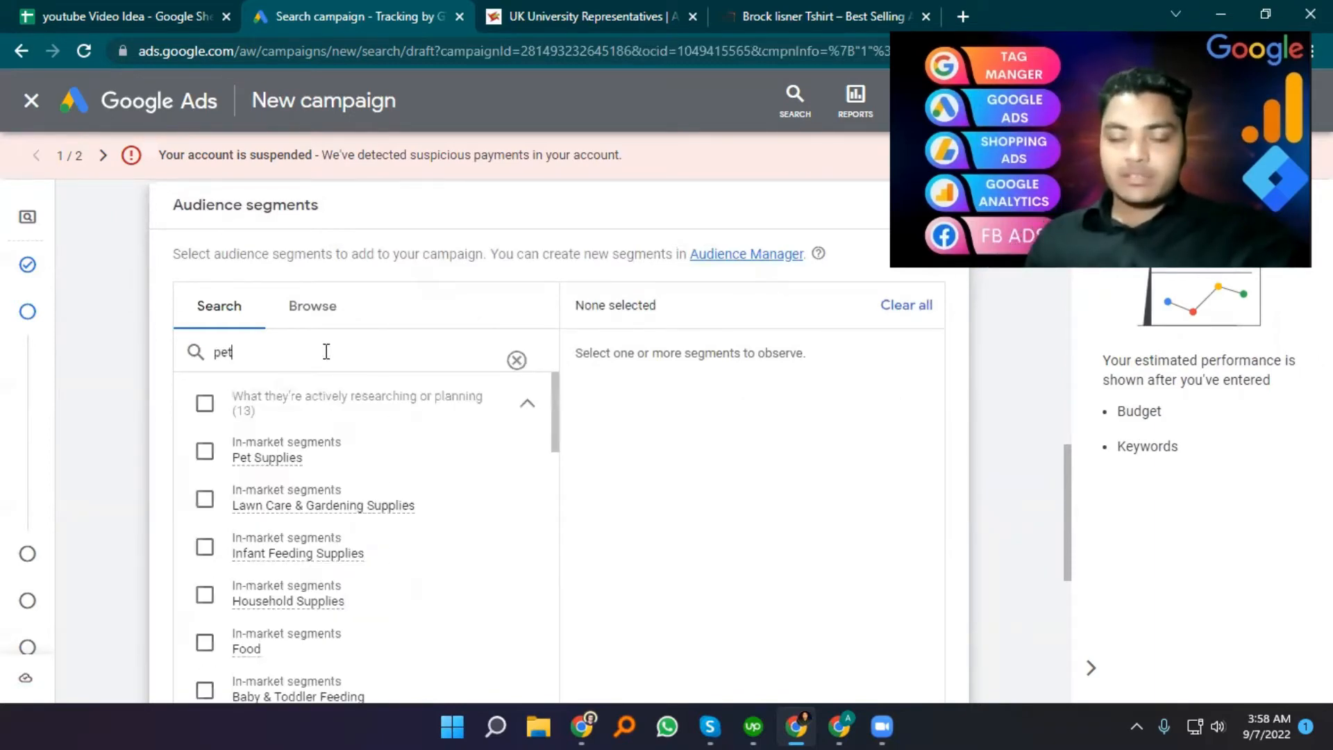
click(206, 455)
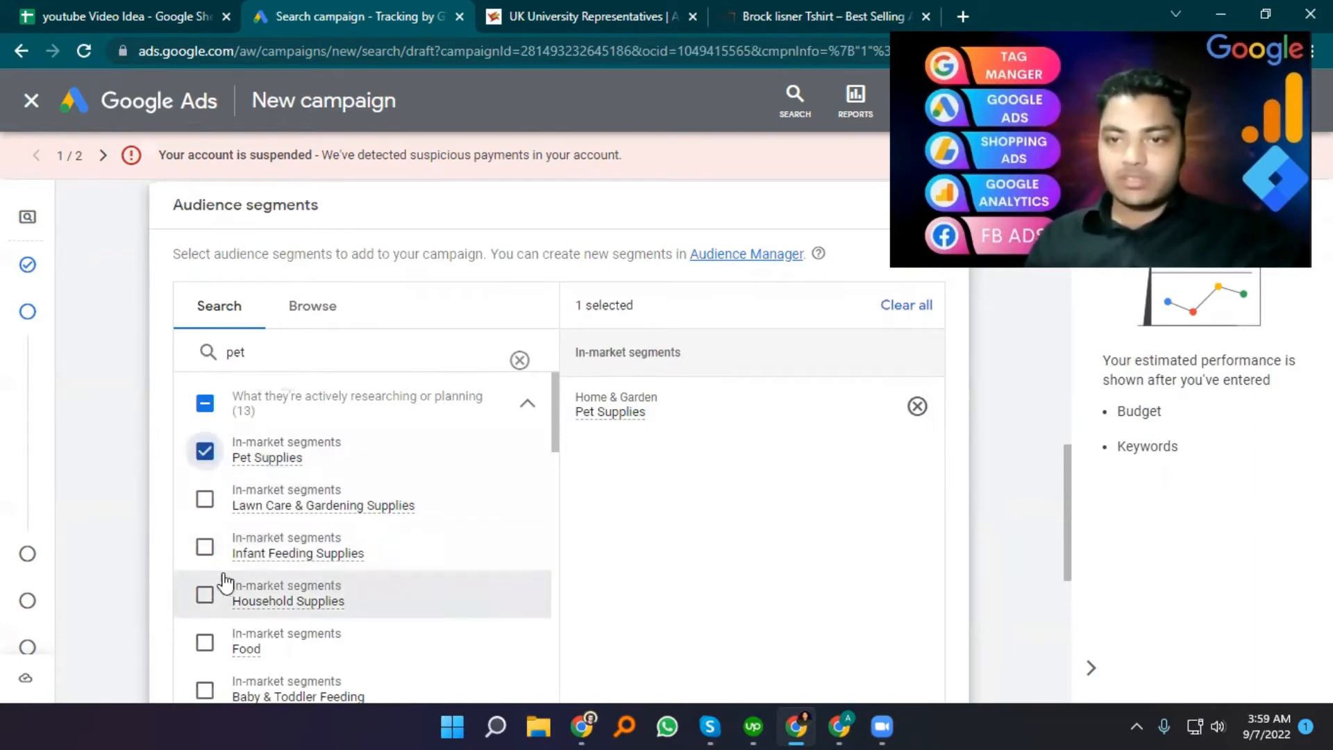
Look through the other pet segments, and search for women to add the Women's Clothing in-market segment
scroll(209, 587, down, 1)
scroll(233, 555, down, 4)
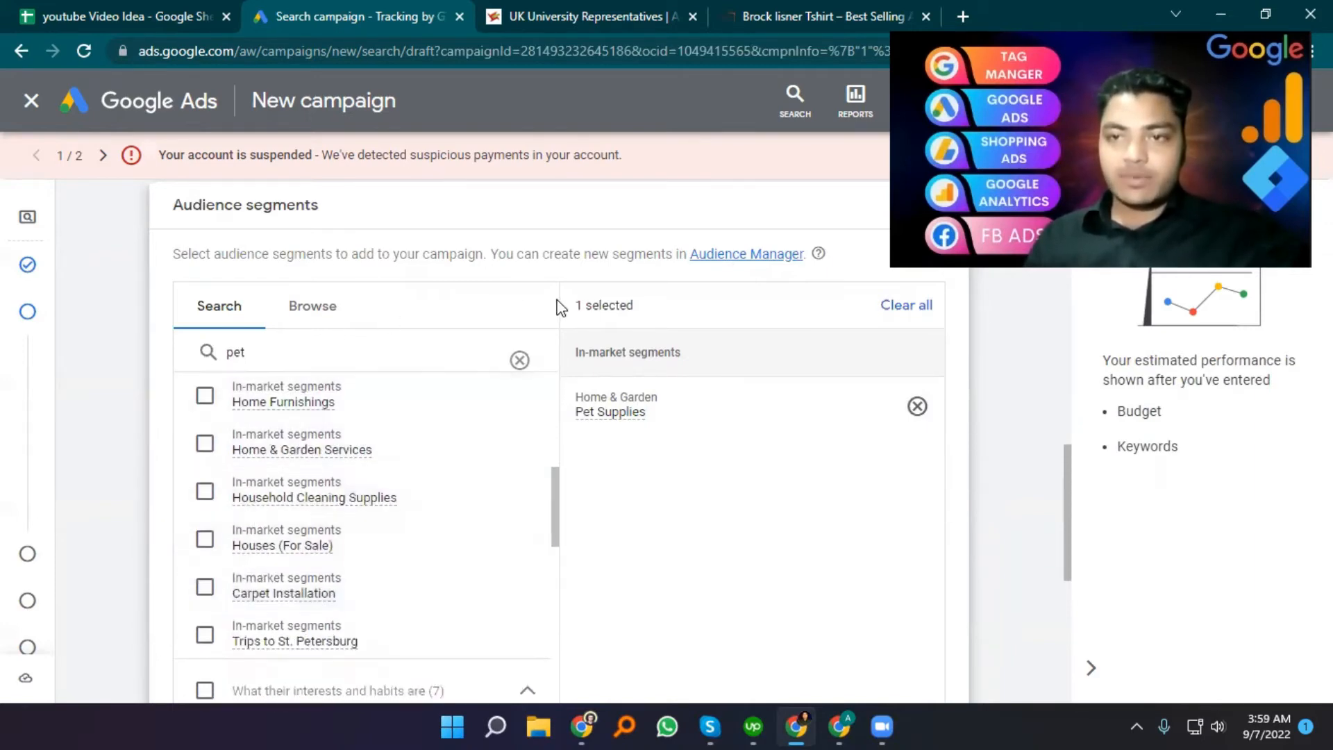
scroll(554, 389, down, 1)
scroll(377, 399, down, 3)
scroll(377, 399, down, 2)
scroll(268, 497, down, 2)
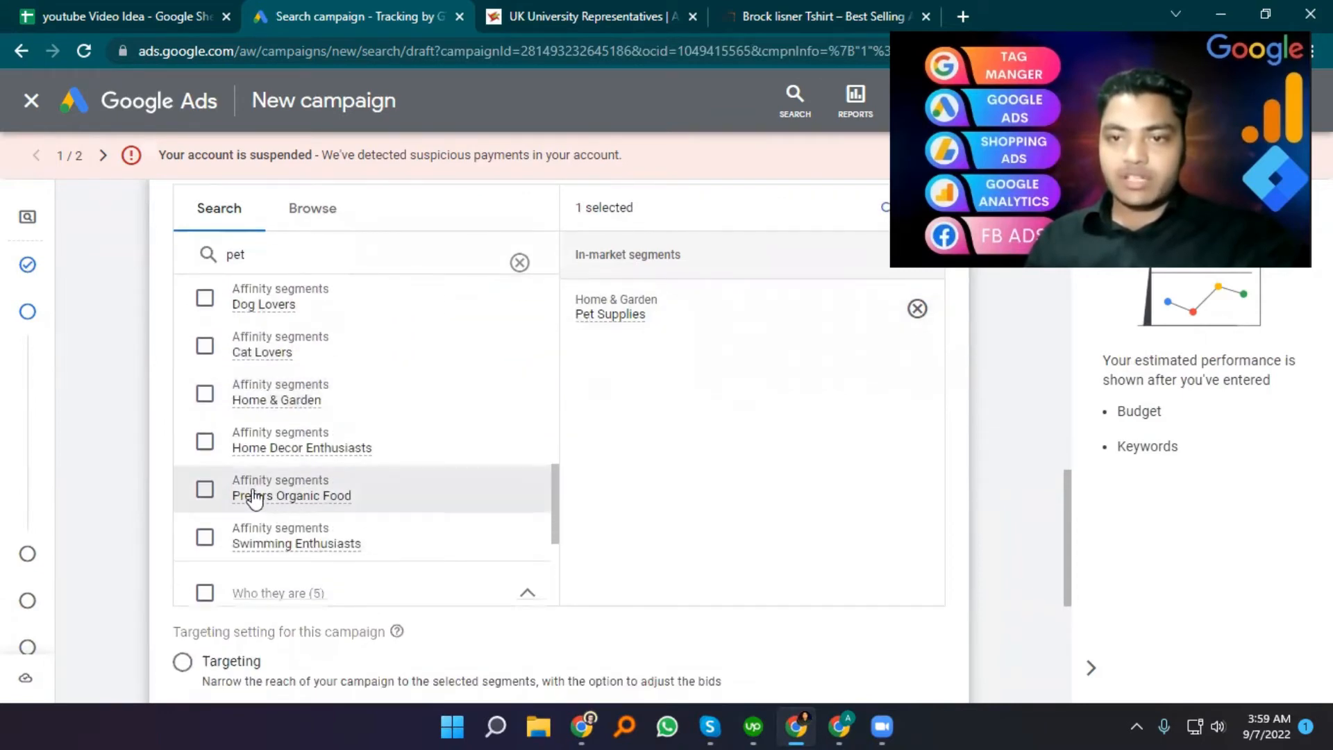
scroll(348, 542, up, 6)
drag(274, 260, 214, 264)
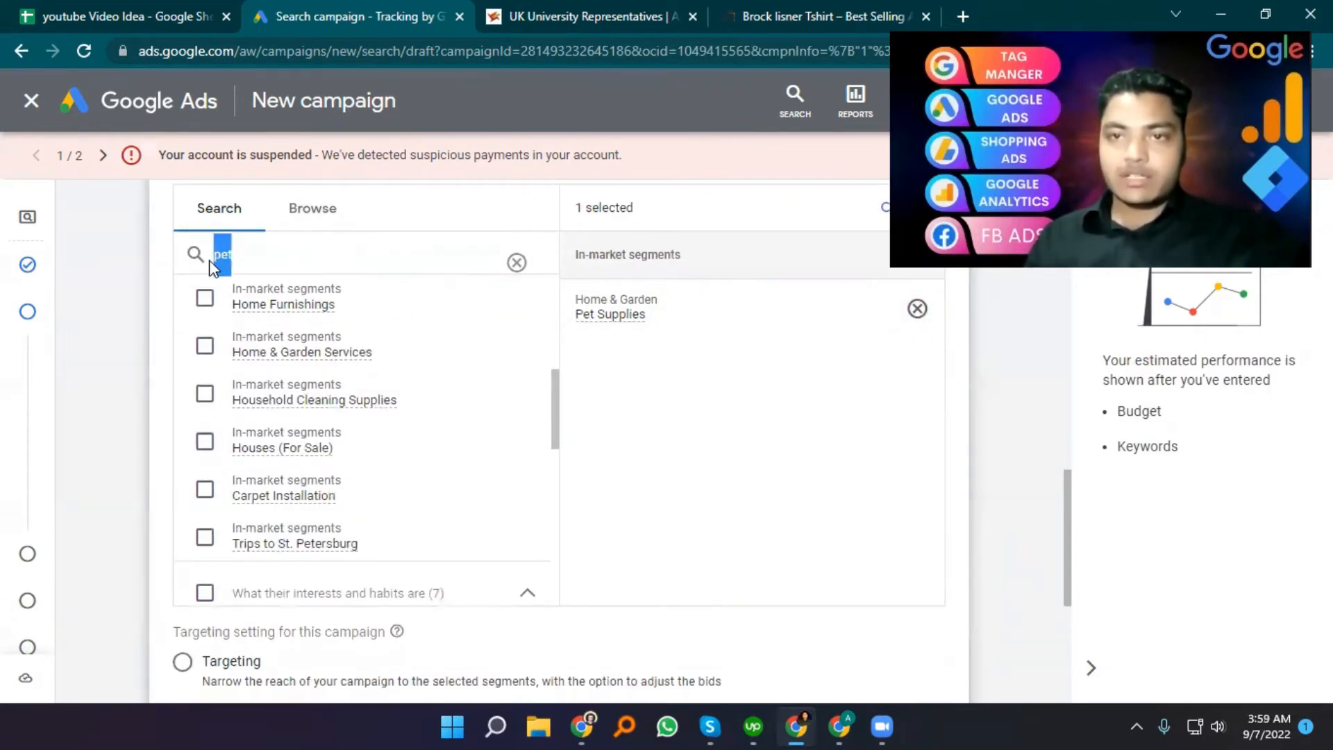
text(women)
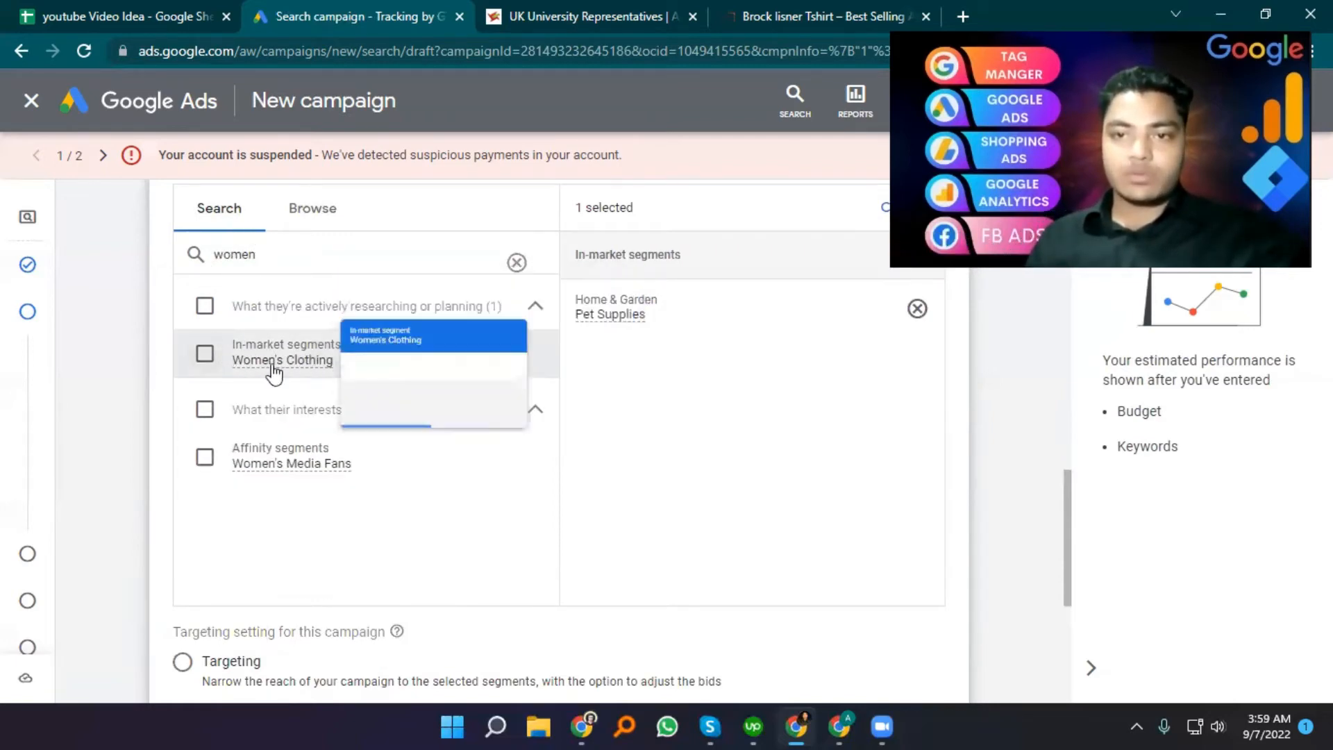
click(204, 355)
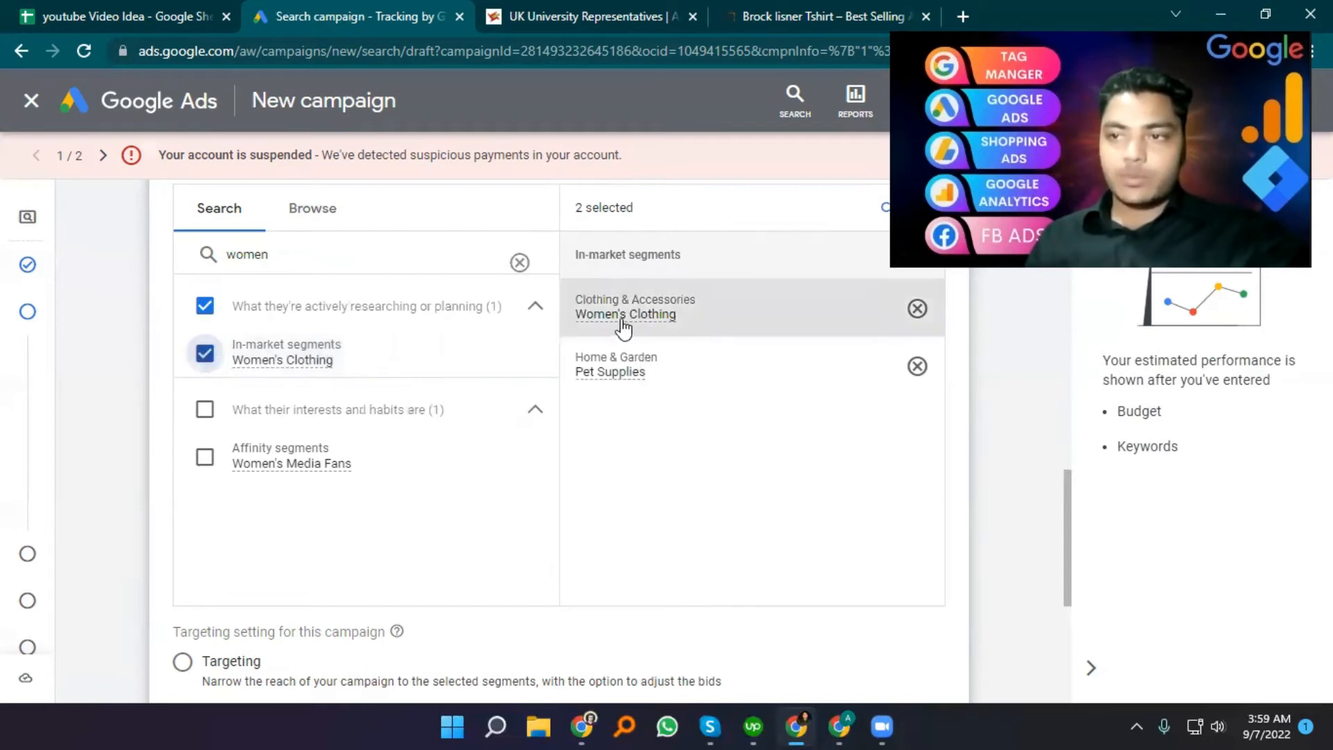
mouse_move(622, 316)
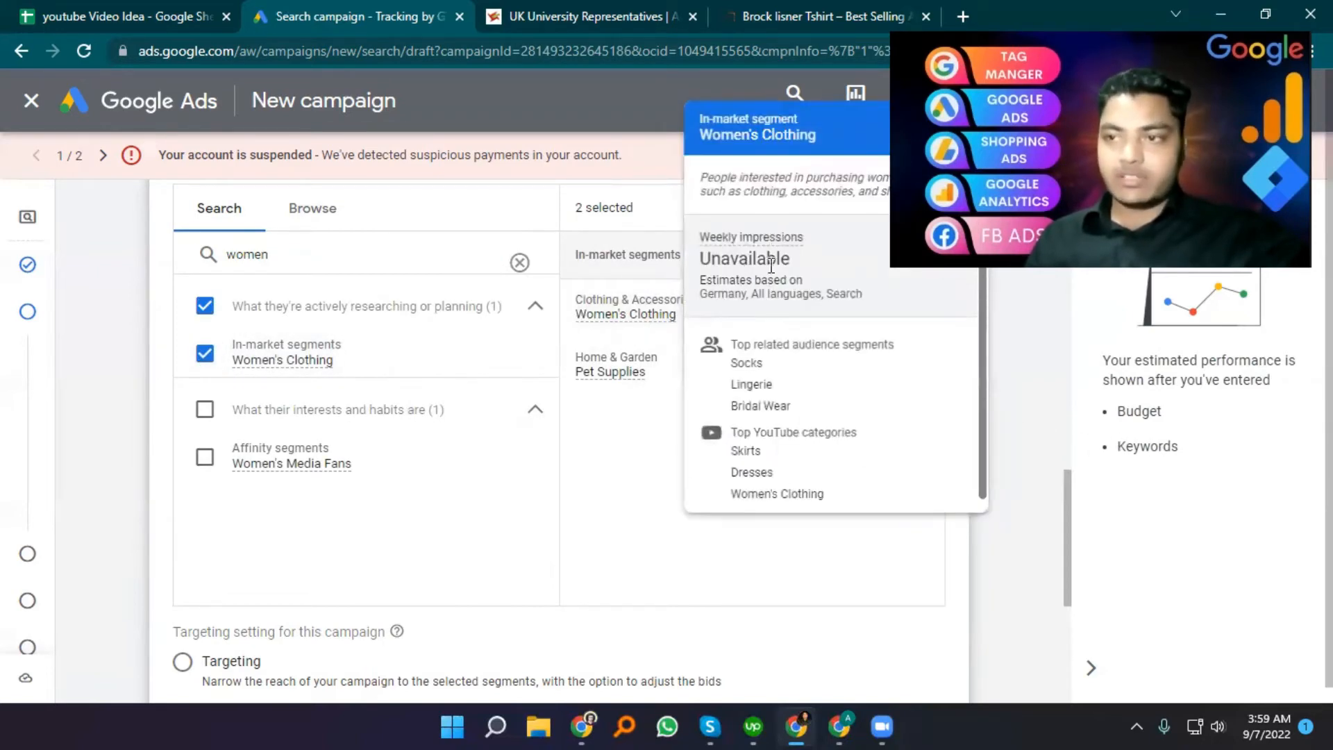
Enter tshirt.digitalanalysis.store as the Dynamic Search Ads domain and continue to the keywords and ads
scroll(595, 486, down, 4)
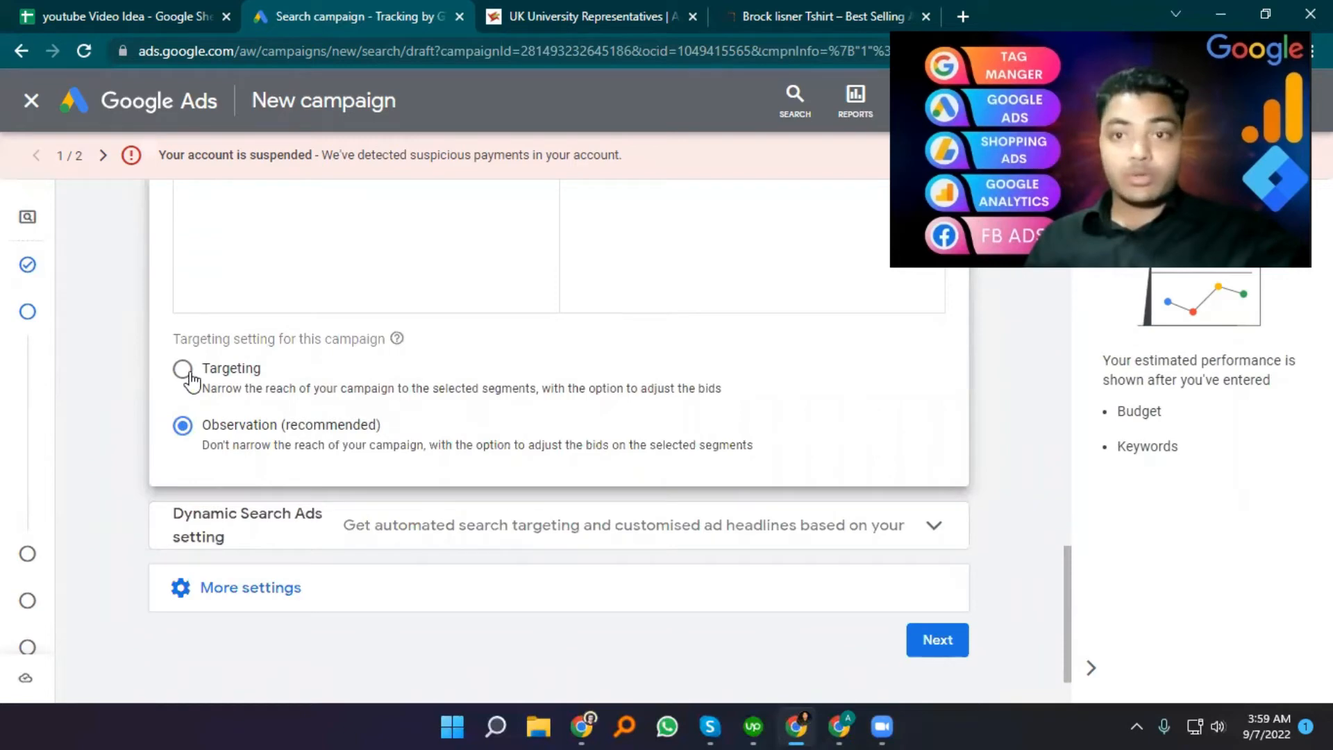
click(353, 526)
scroll(311, 490, down, 3)
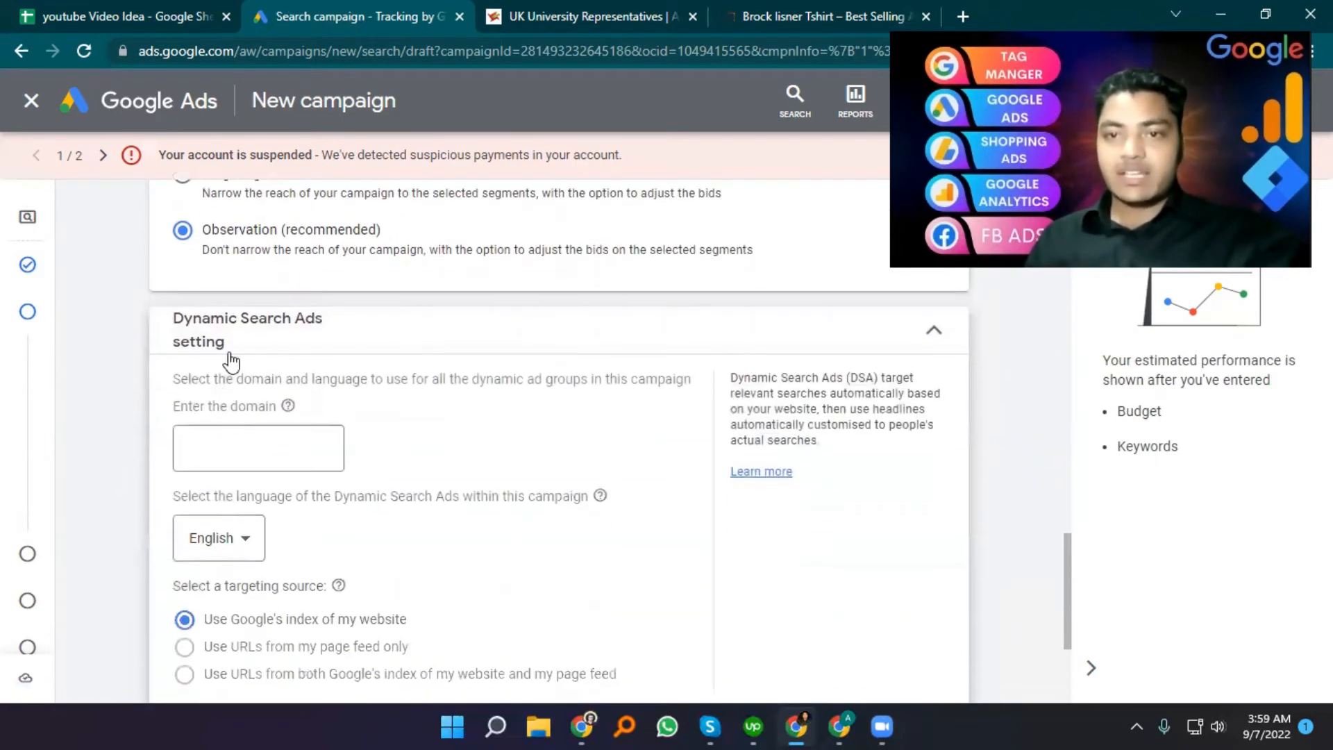
click(237, 451)
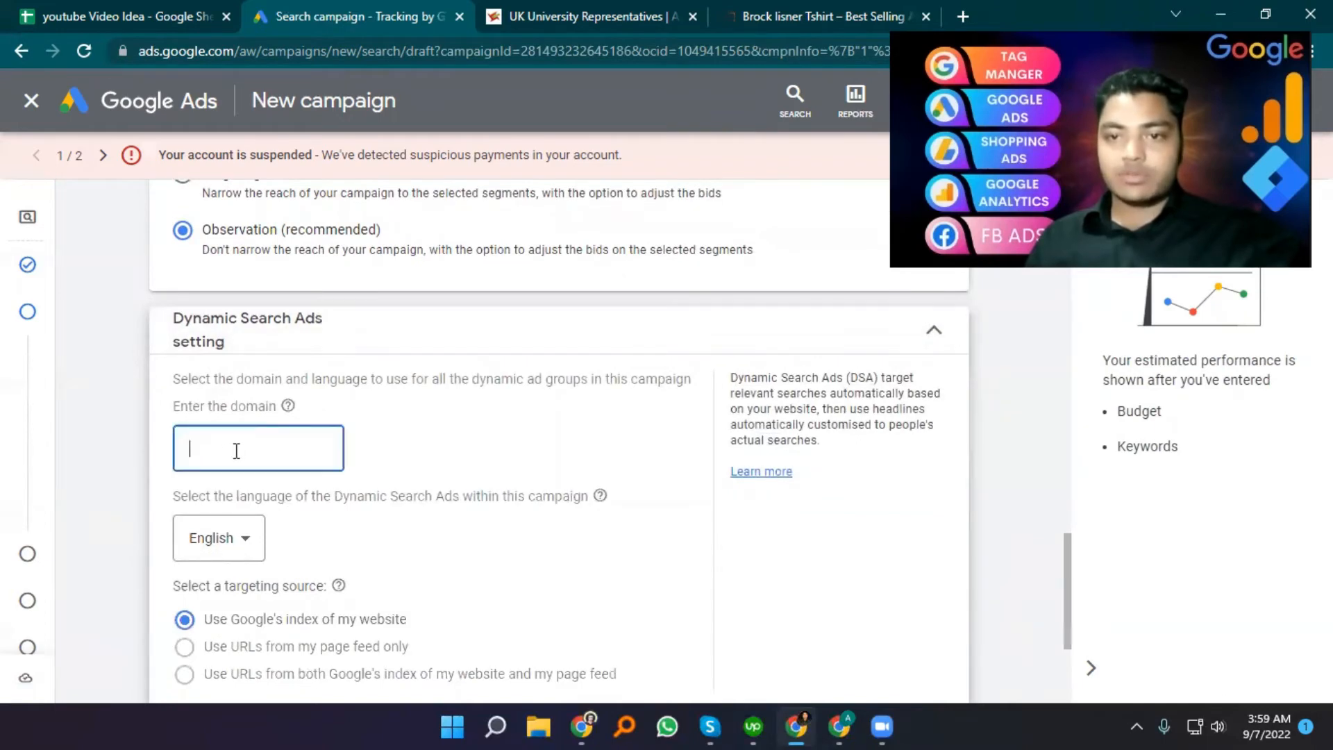
text(tshirt.digitalanalysis.store)
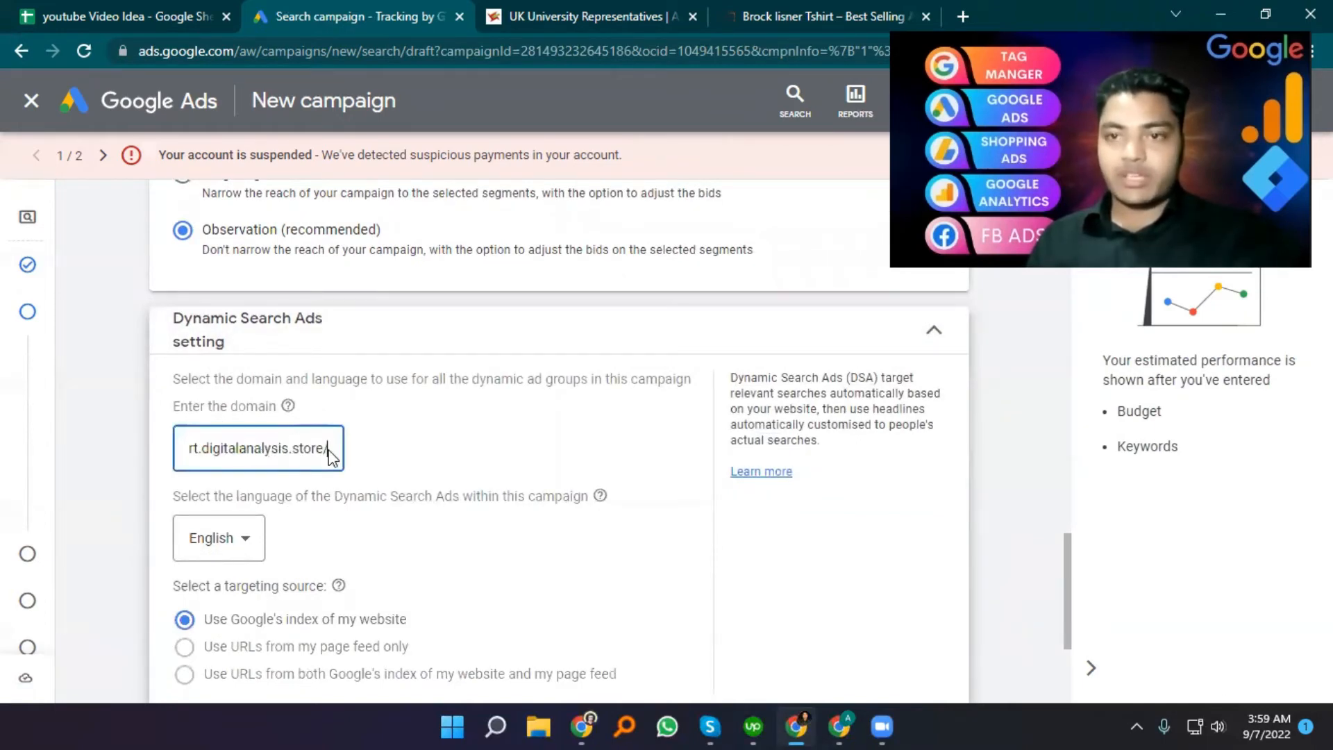
scroll(473, 477, down, 3)
click(938, 562)
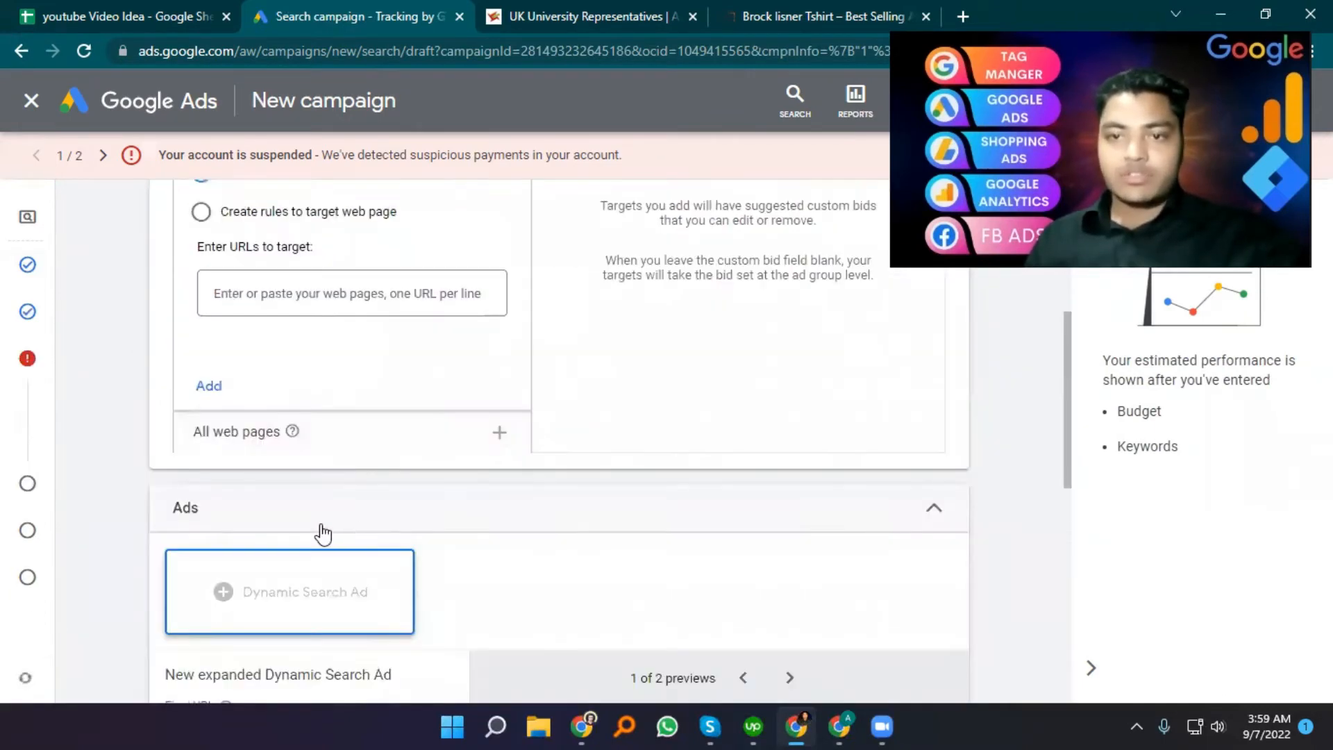
click(35, 359)
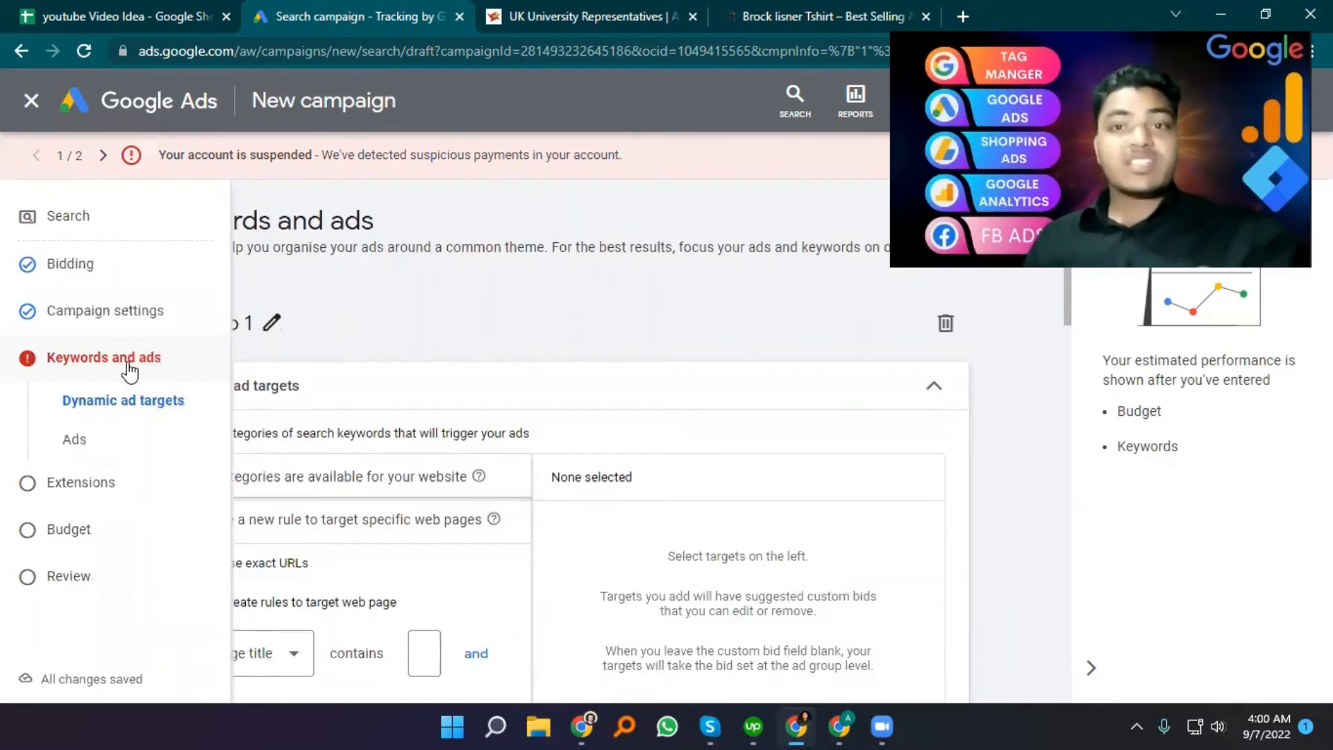
click(271, 322)
drag(295, 334, 158, 335)
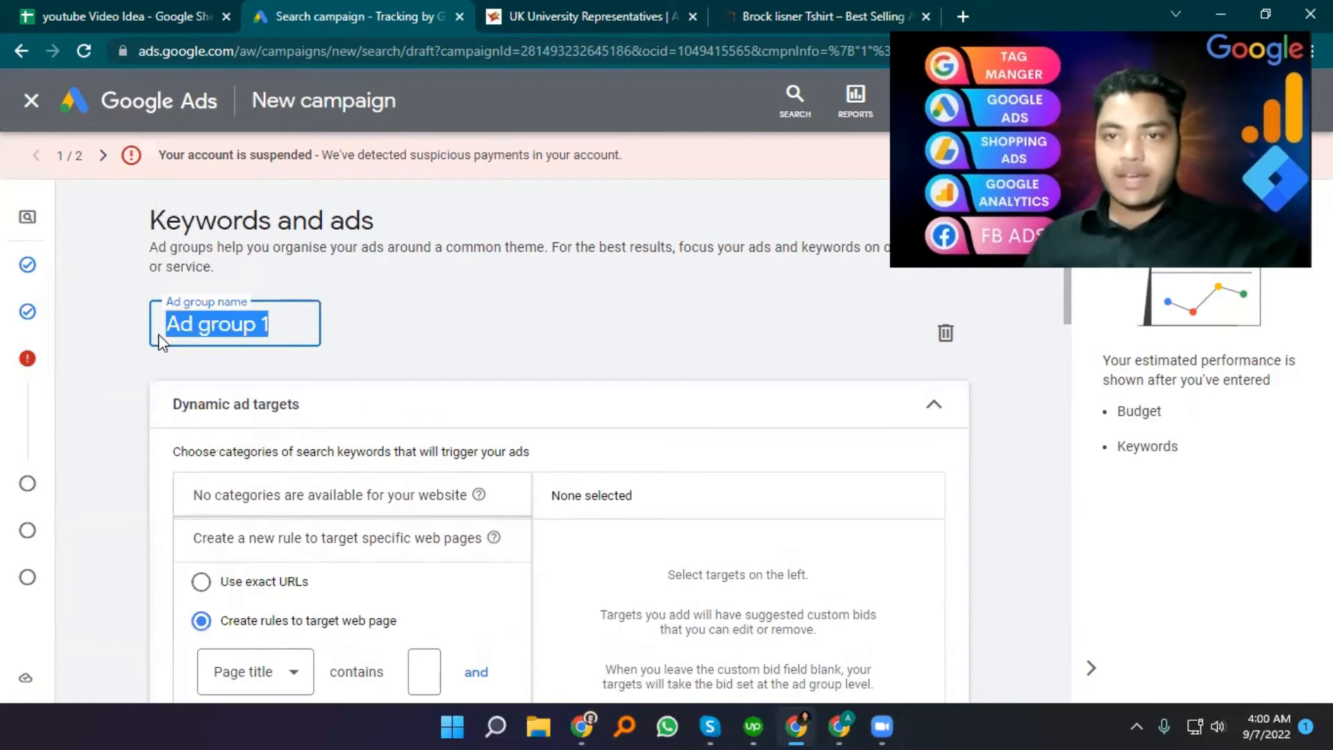
click(294, 330)
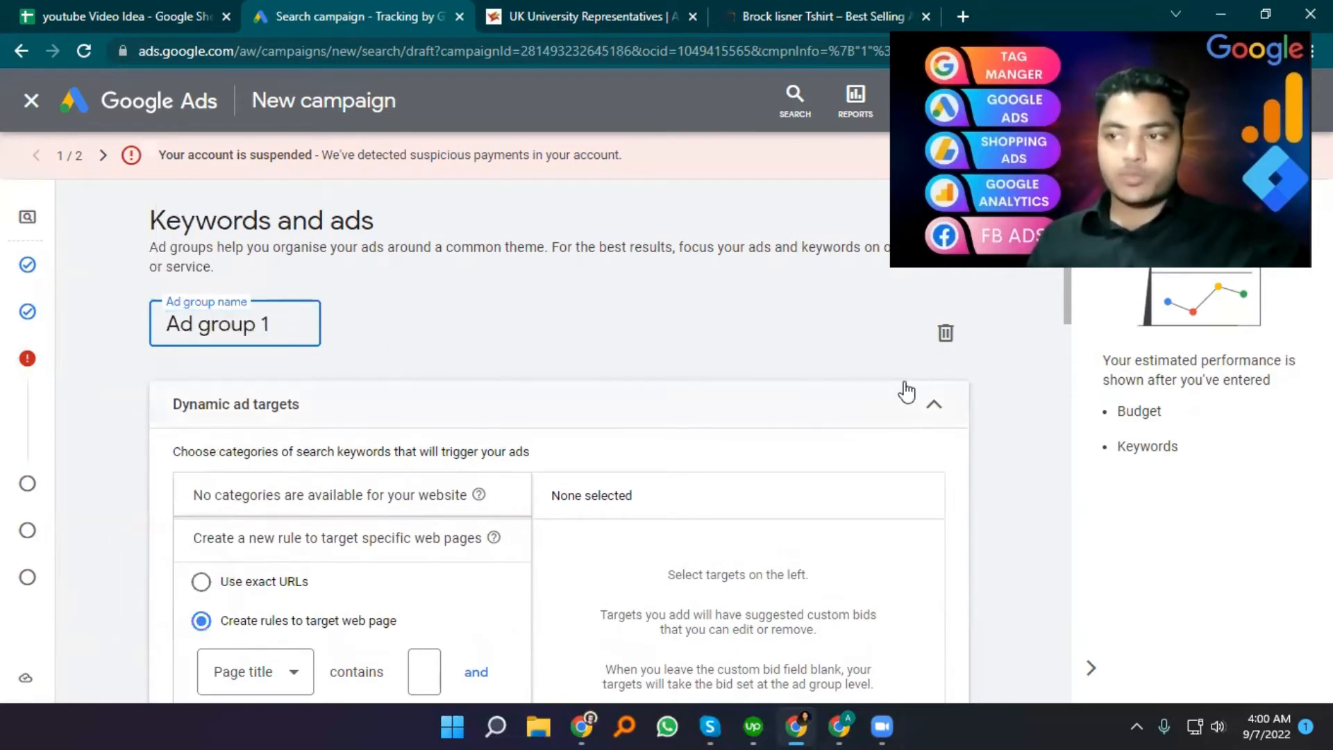
click(291, 494)
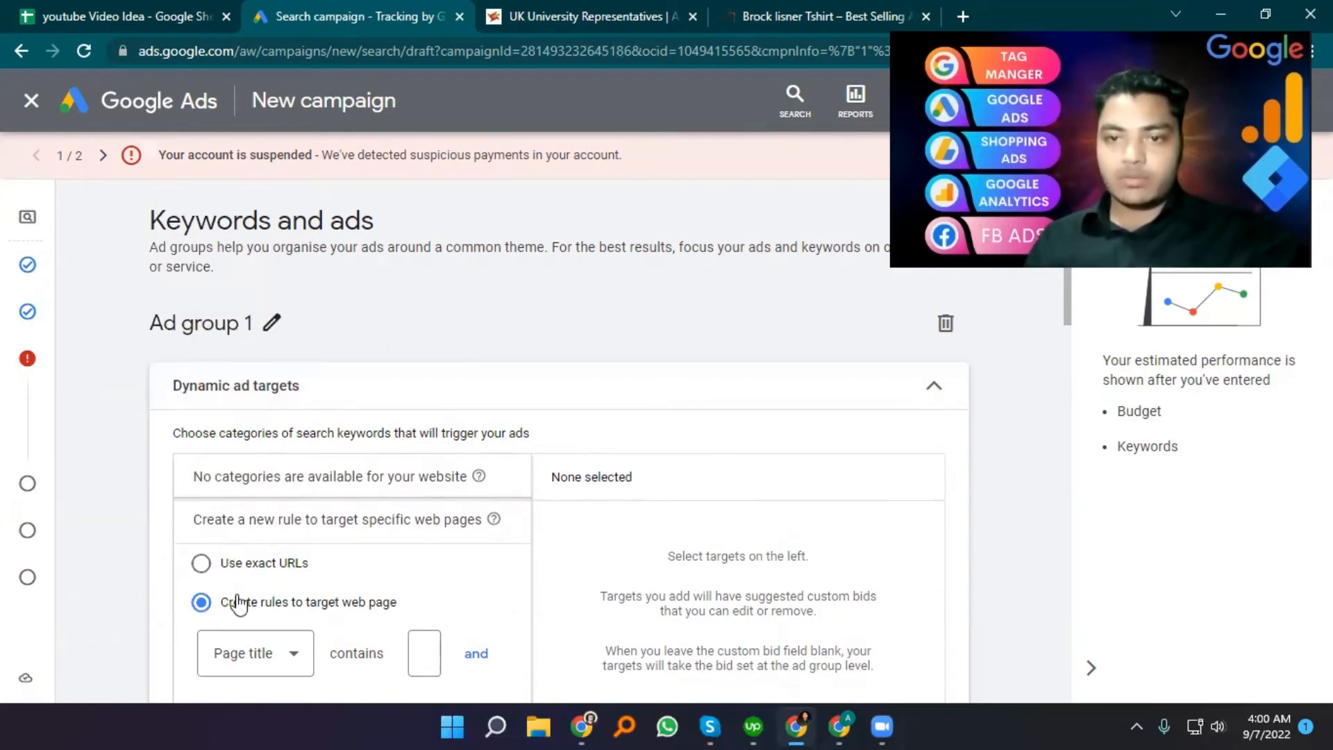
click(232, 568)
scroll(250, 580, down, 3)
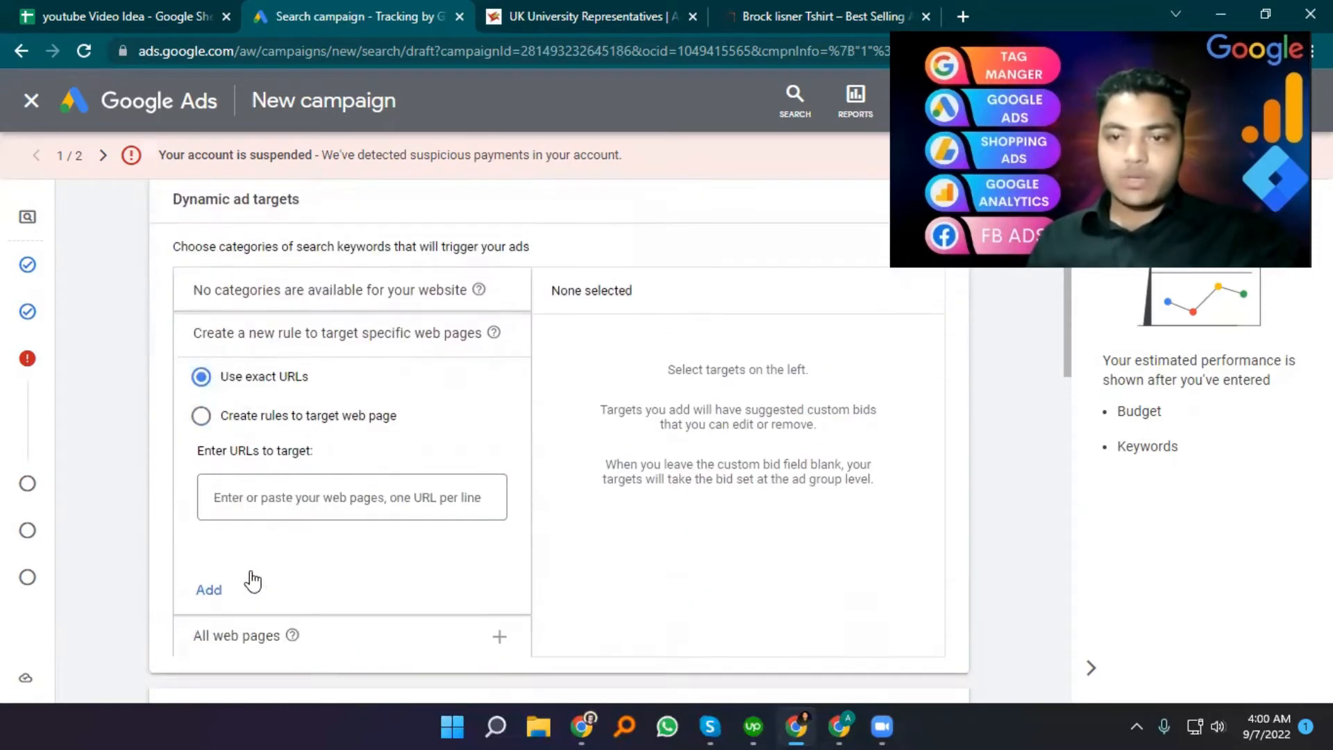
click(300, 501)
text(https://tshirt.digitalanalysis.store/)
scroll(250, 587, down, 2)
click(210, 484)
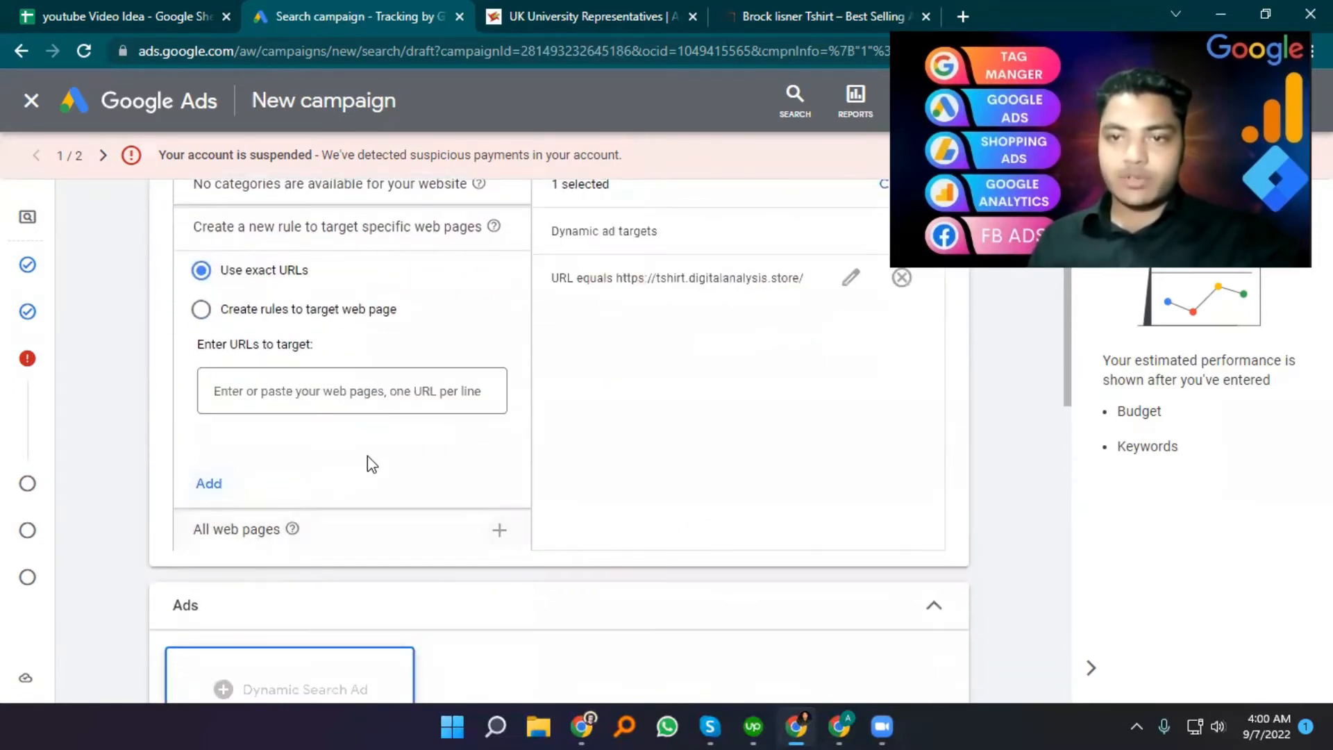
scroll(581, 301, up, 2)
Review the dynamically generated landing page, headline and display URL of the new Dynamic Search Ad, and try filler text in Description 1
scroll(695, 417, down, 5)
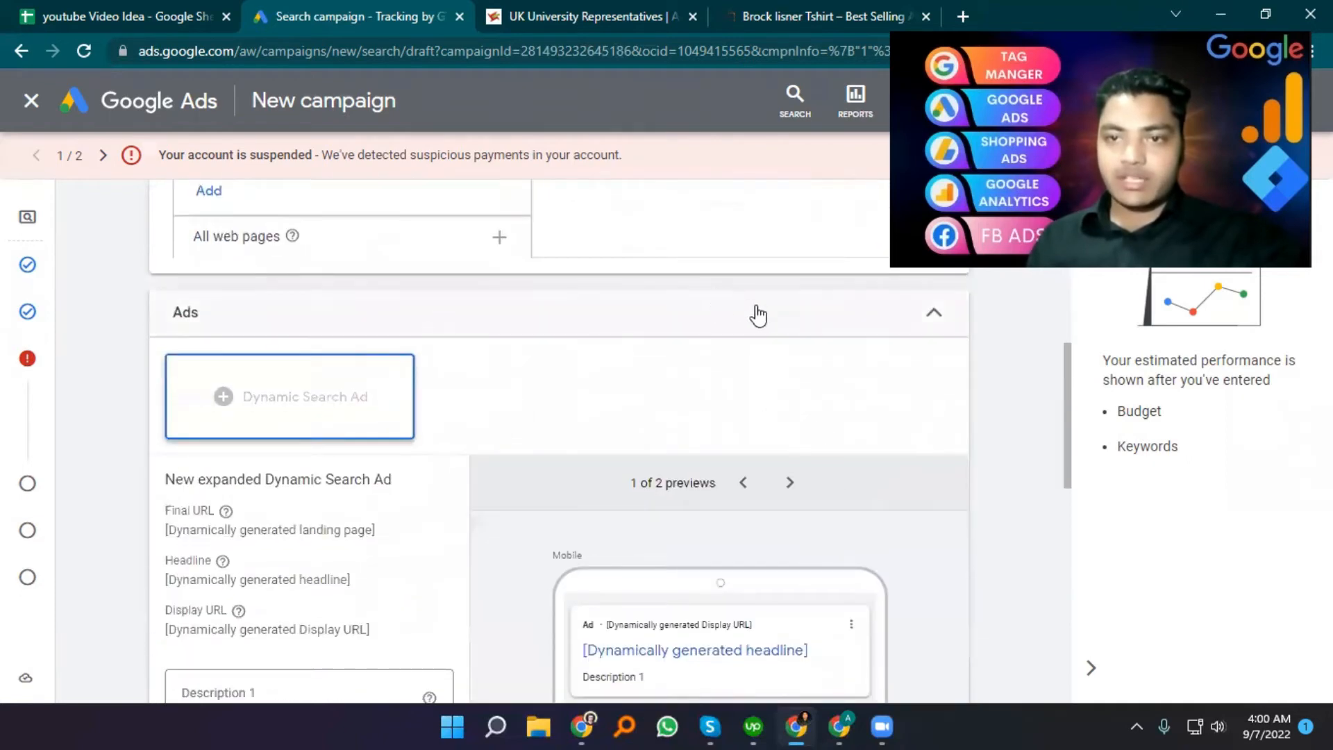
scroll(187, 517, down, 4)
click(259, 411)
scroll(686, 393, up, 1)
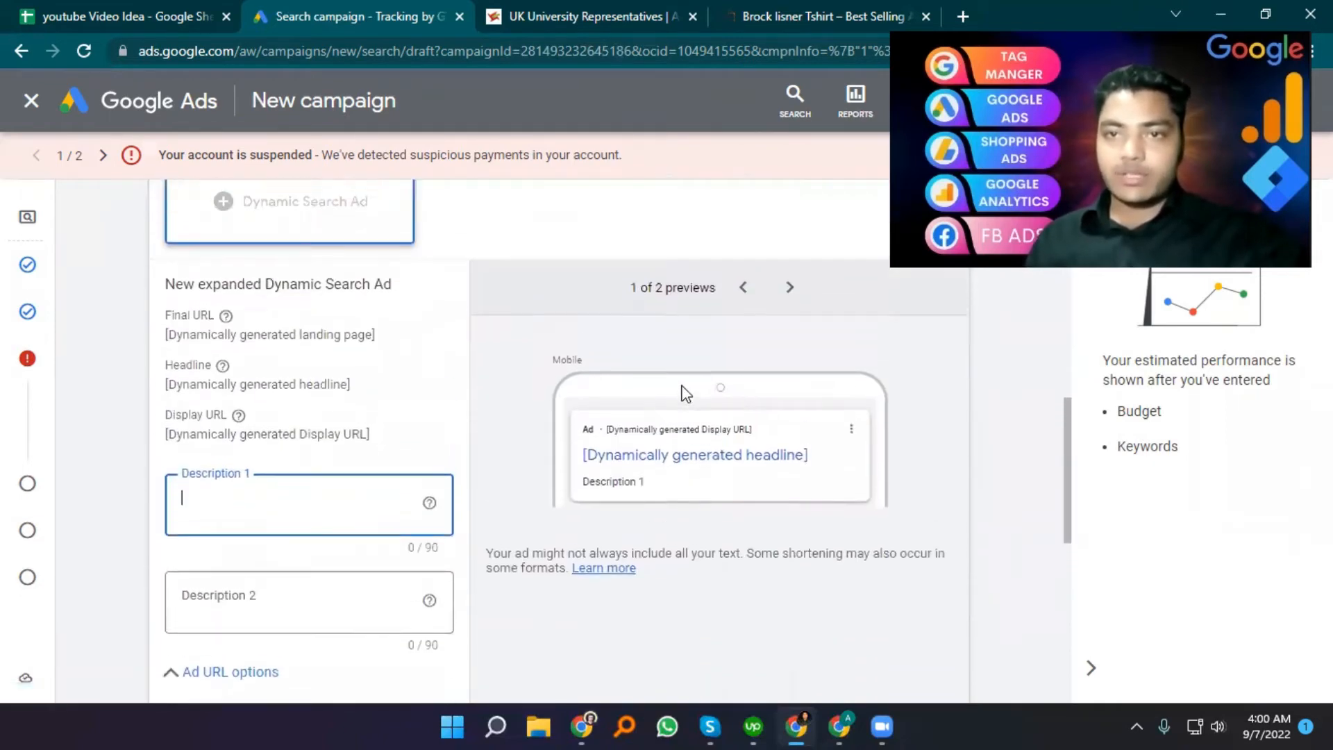
click(216, 334)
drag(189, 384, 198, 420)
click(200, 428)
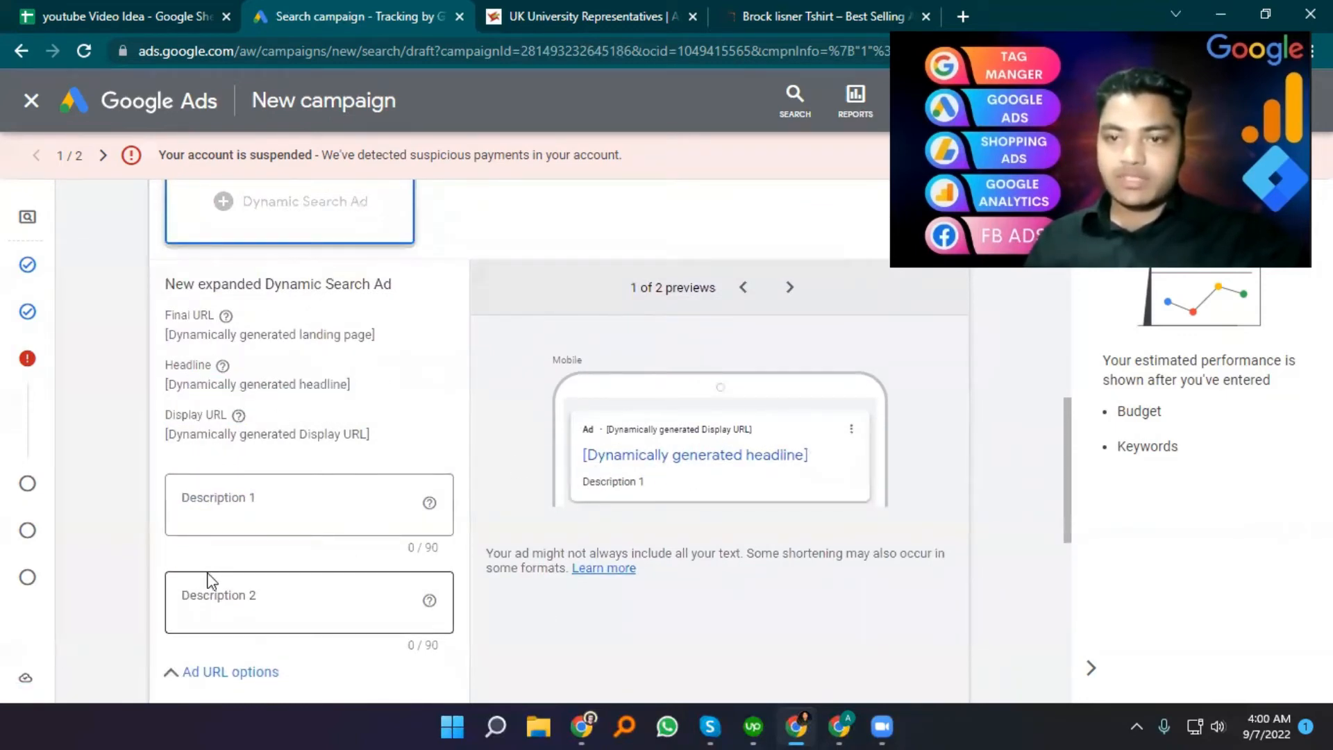
click(254, 515)
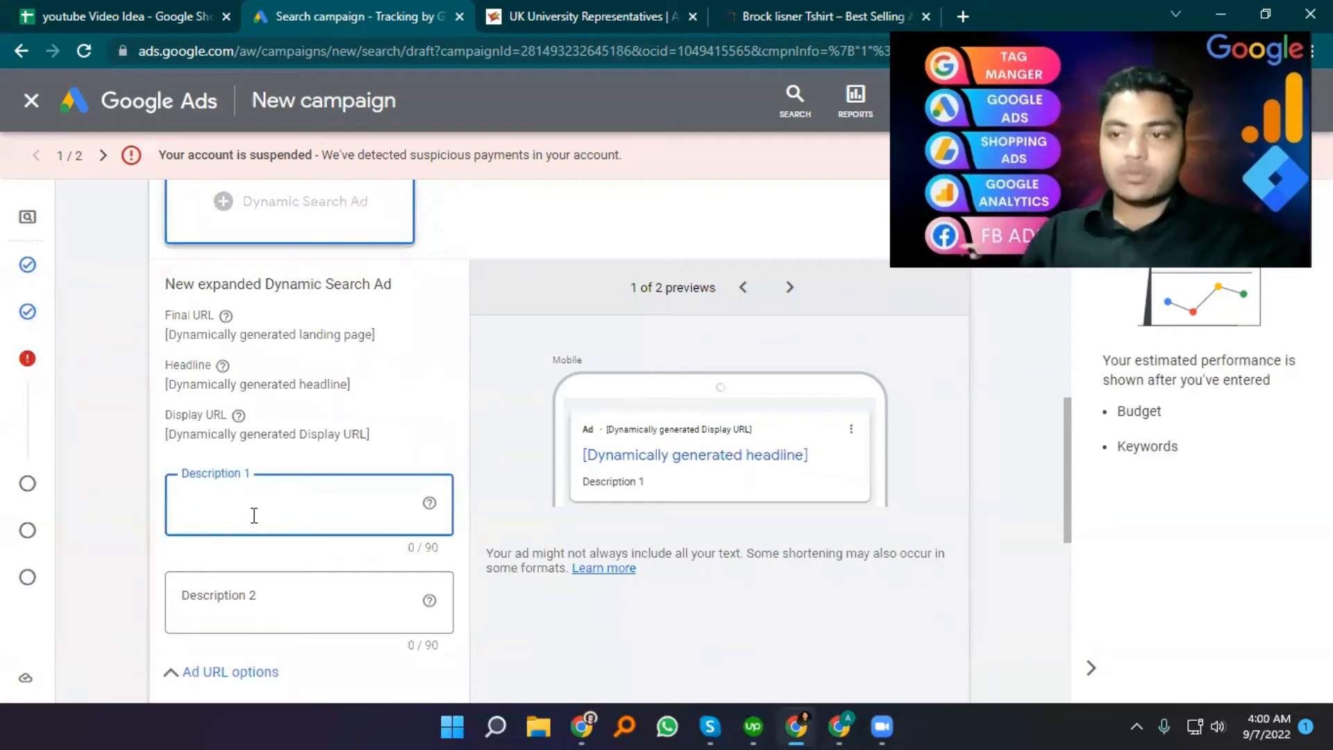
text(fdjkghkfdjgk;fjo)
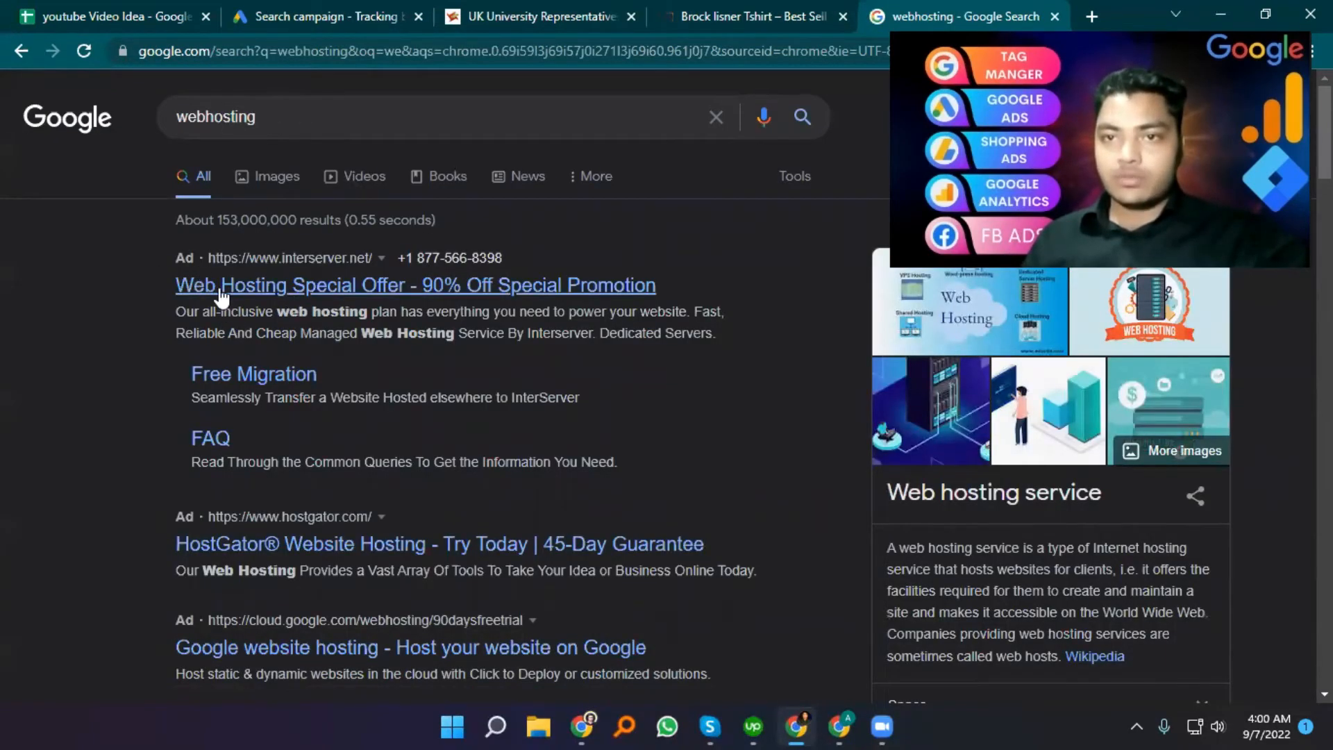
Copy the description text of the Interserver ad from the webhosting Google search results
drag(122, 292, 797, 292)
drag(157, 316, 709, 340)
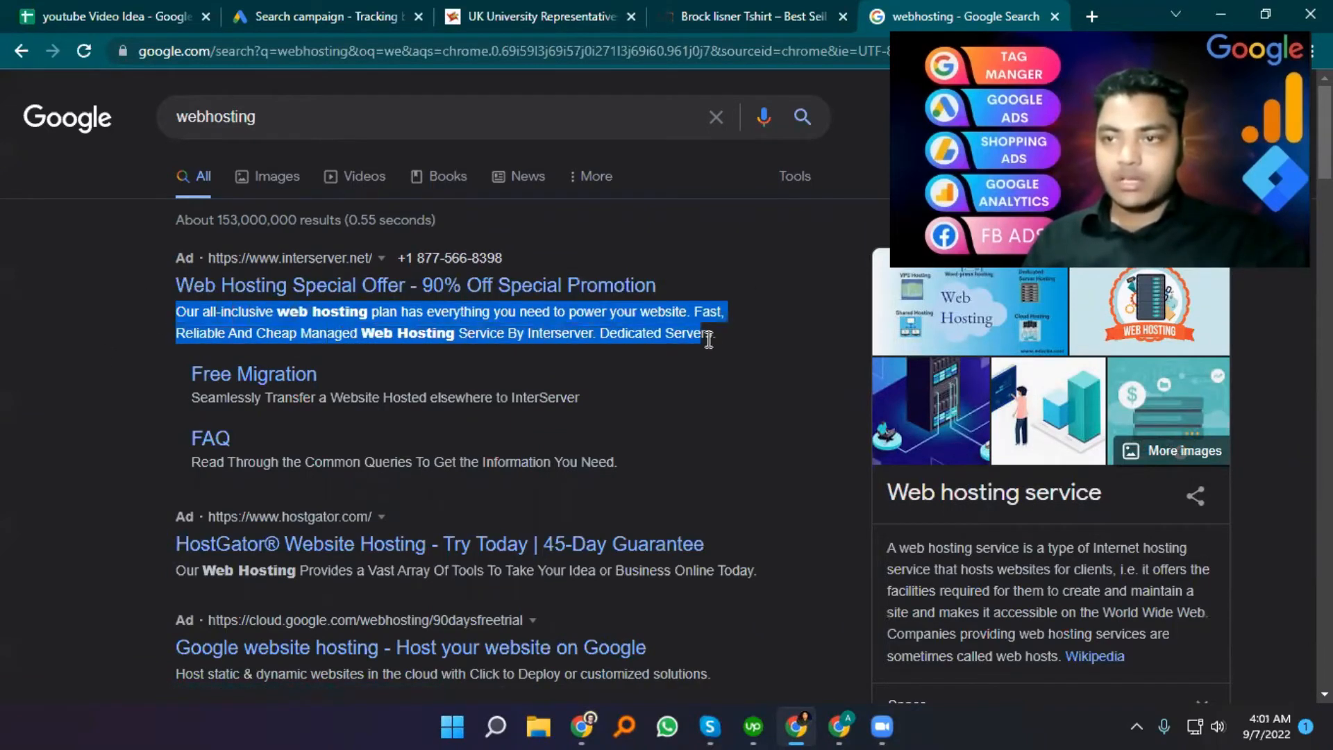
right_click(667, 331)
click(701, 345)
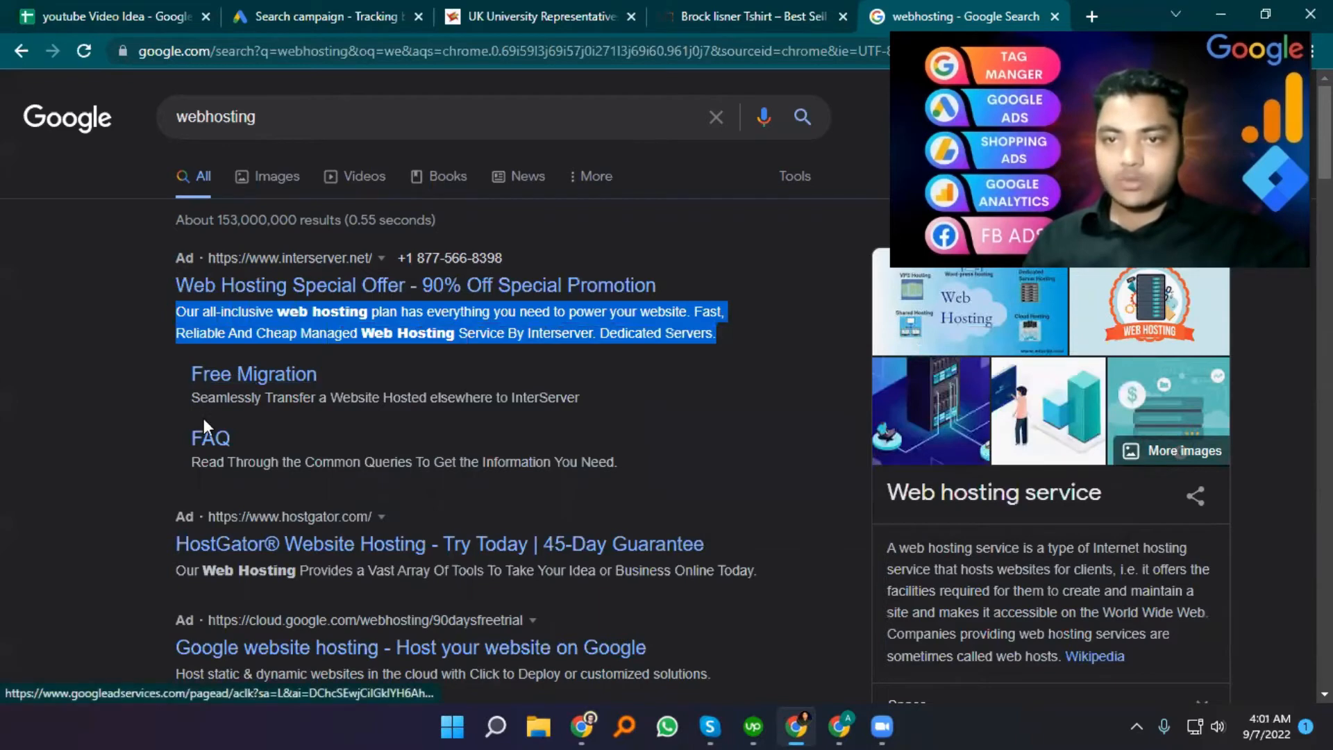
Paste the copied text as Description 1 of the ad and trim it to end at "power your website. Fast,"
click(316, 16)
key(ctrl+v)
drag(355, 572, 261, 559)
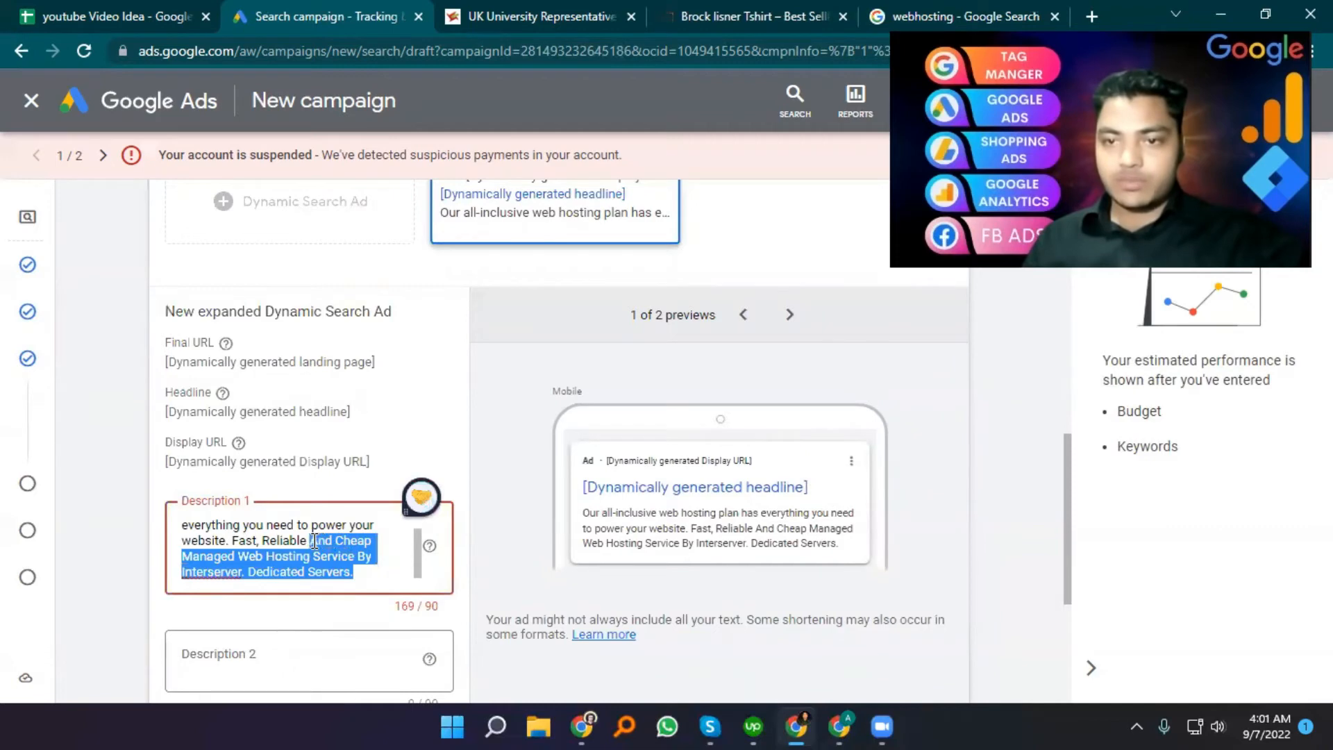
key(BackSpace)
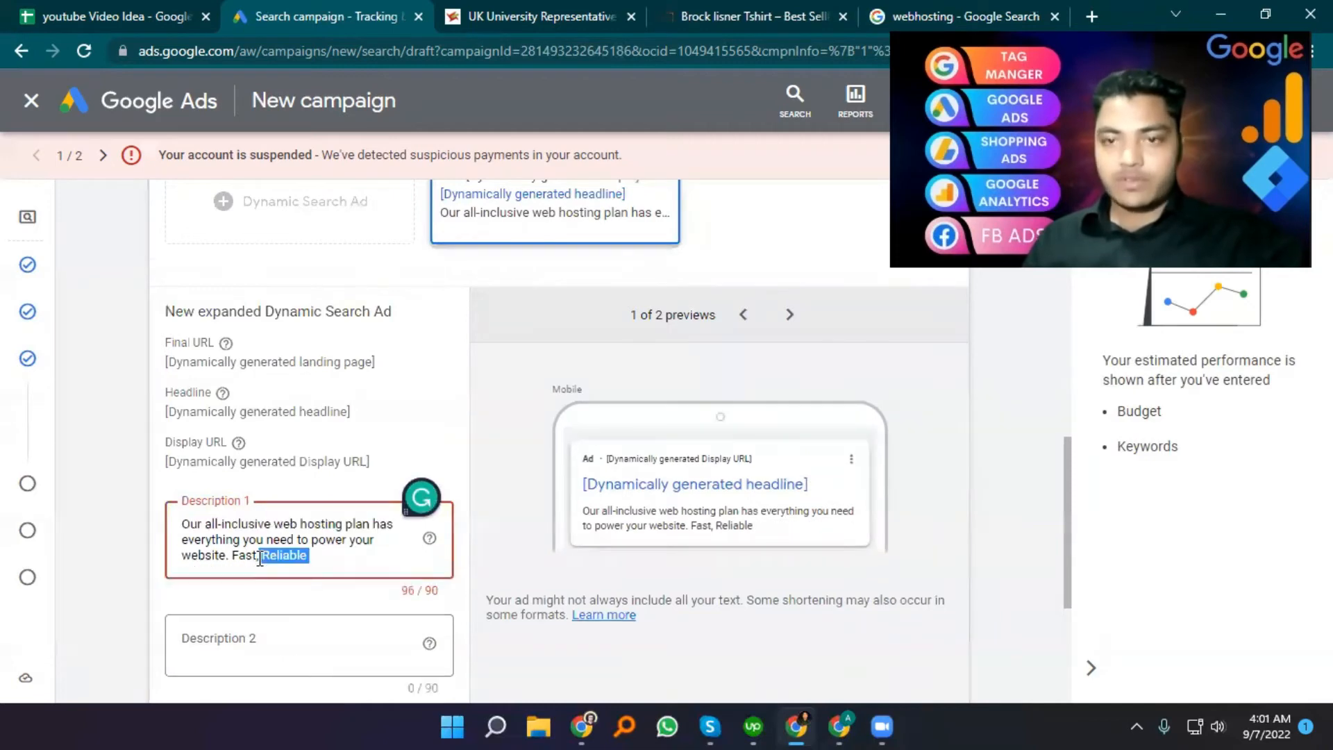
key(BackSpace)
Fill Description 2 with the cut text, trimmed to "Cheap Managed Web Hosting Service By Interserver. Dedicated Servers."
click(233, 638)
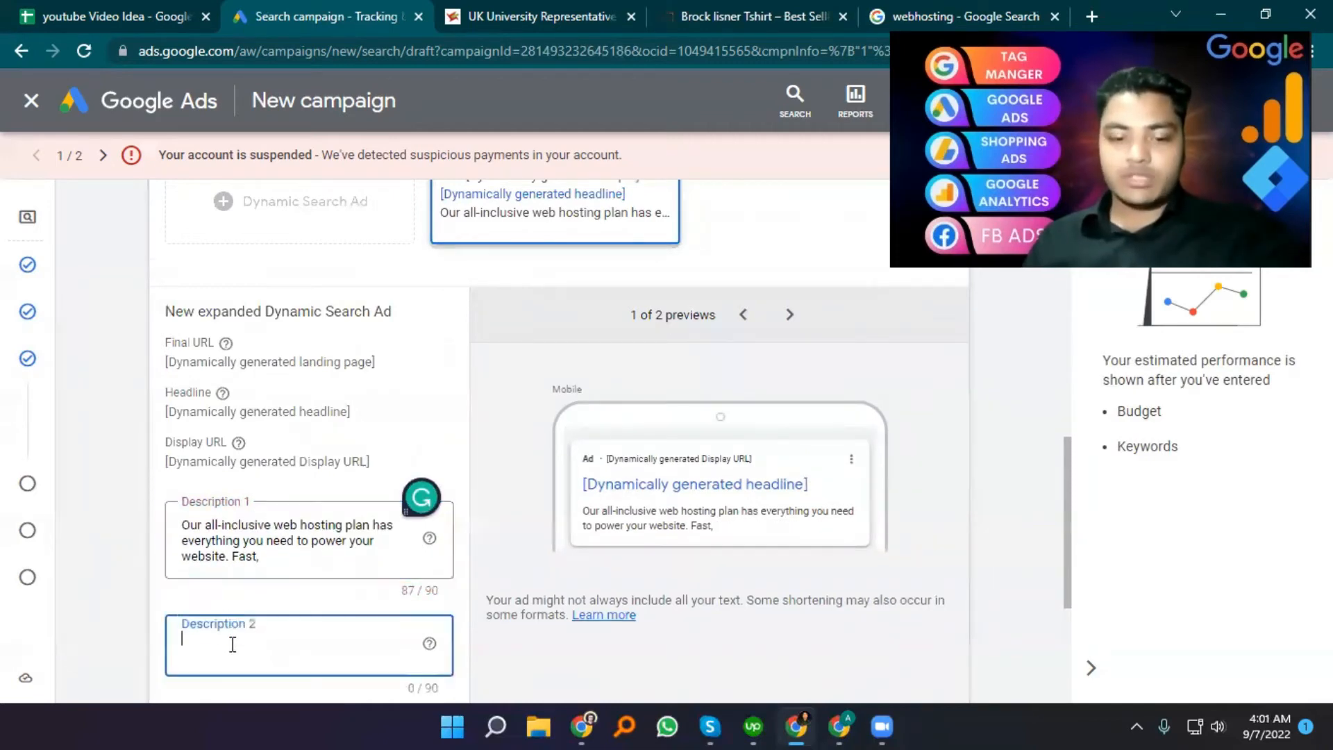
key(ctrl+v)
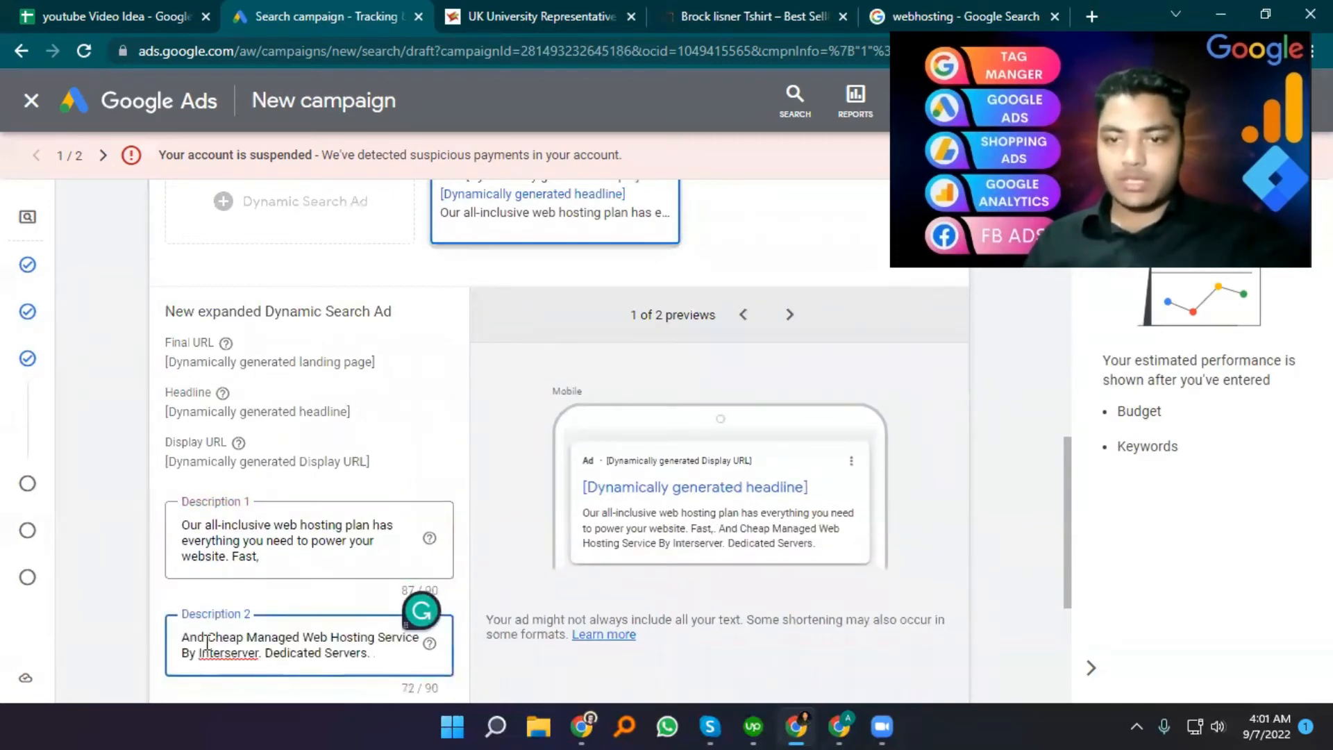
drag(208, 638, 136, 636)
key(BackSpace)
scroll(642, 401, down, 3)
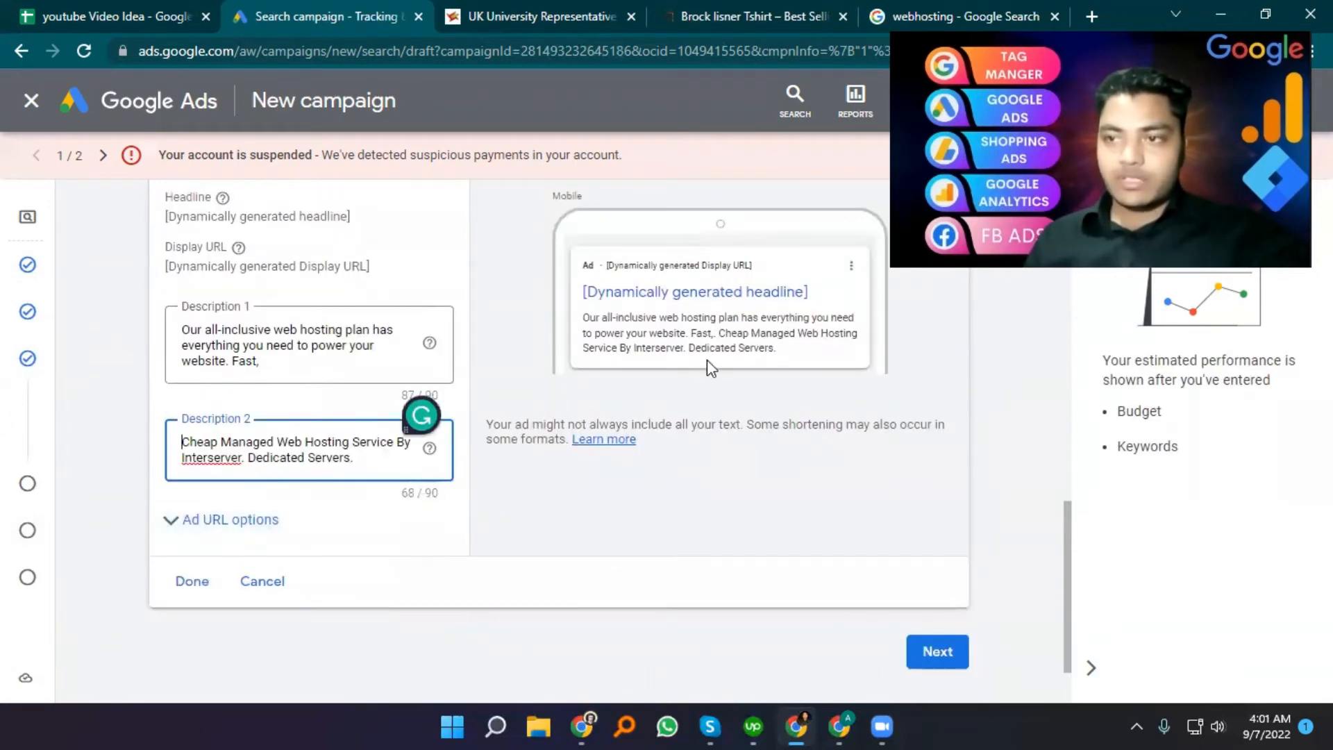
Expand the ad URL options and look over the Tracking template example and the Final URL suffix field
click(222, 520)
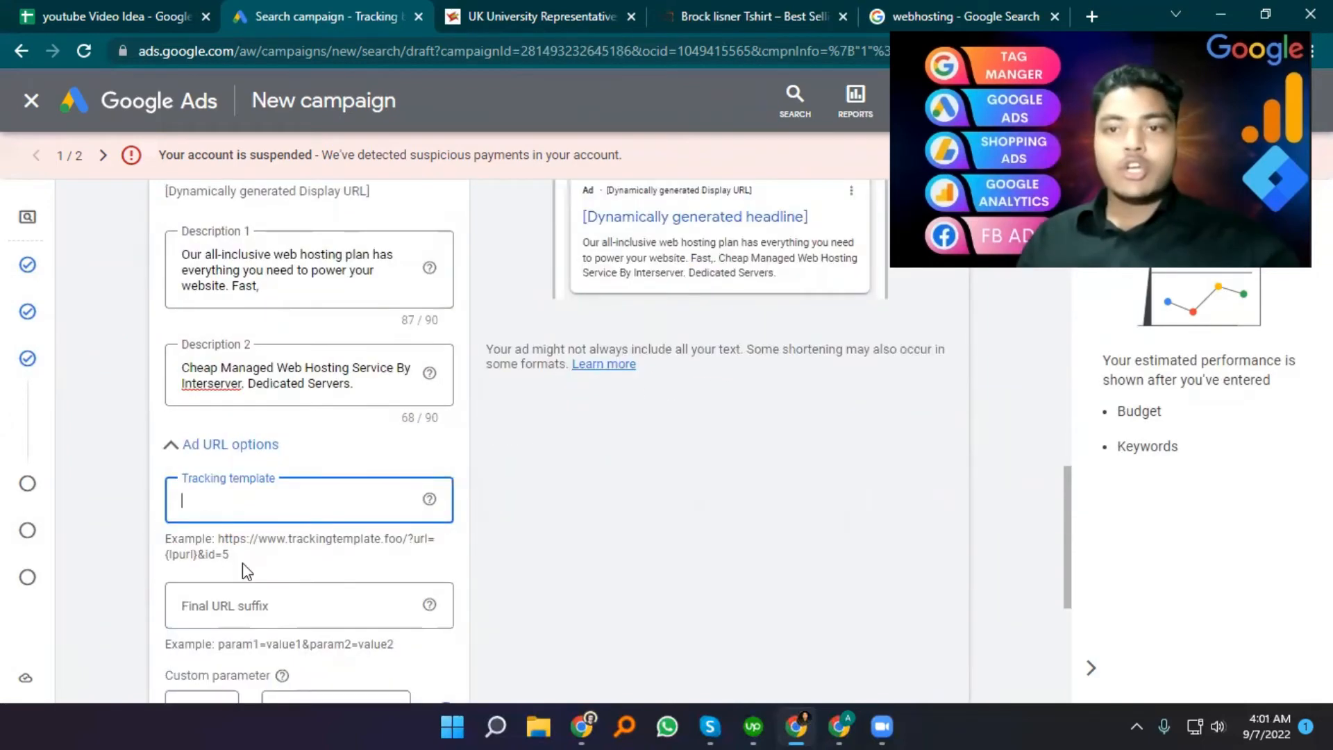
drag(231, 556, 220, 539)
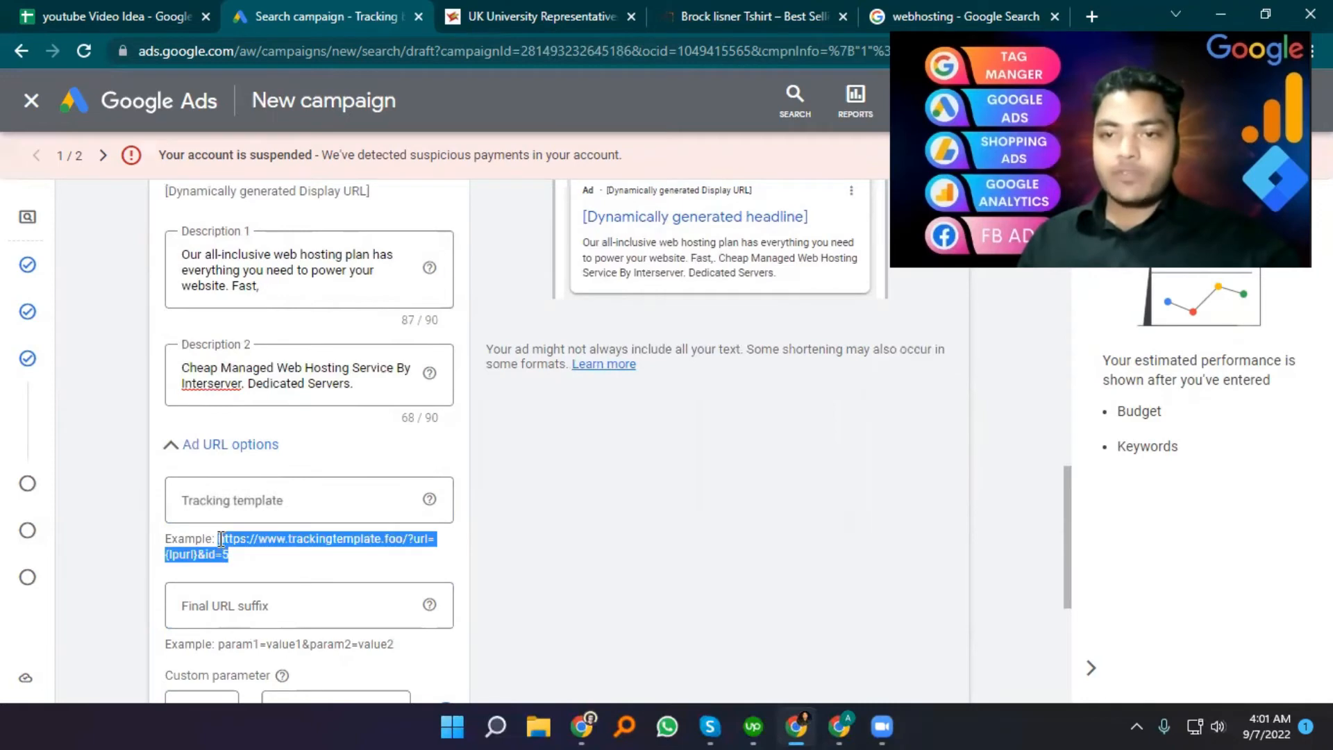
click(262, 546)
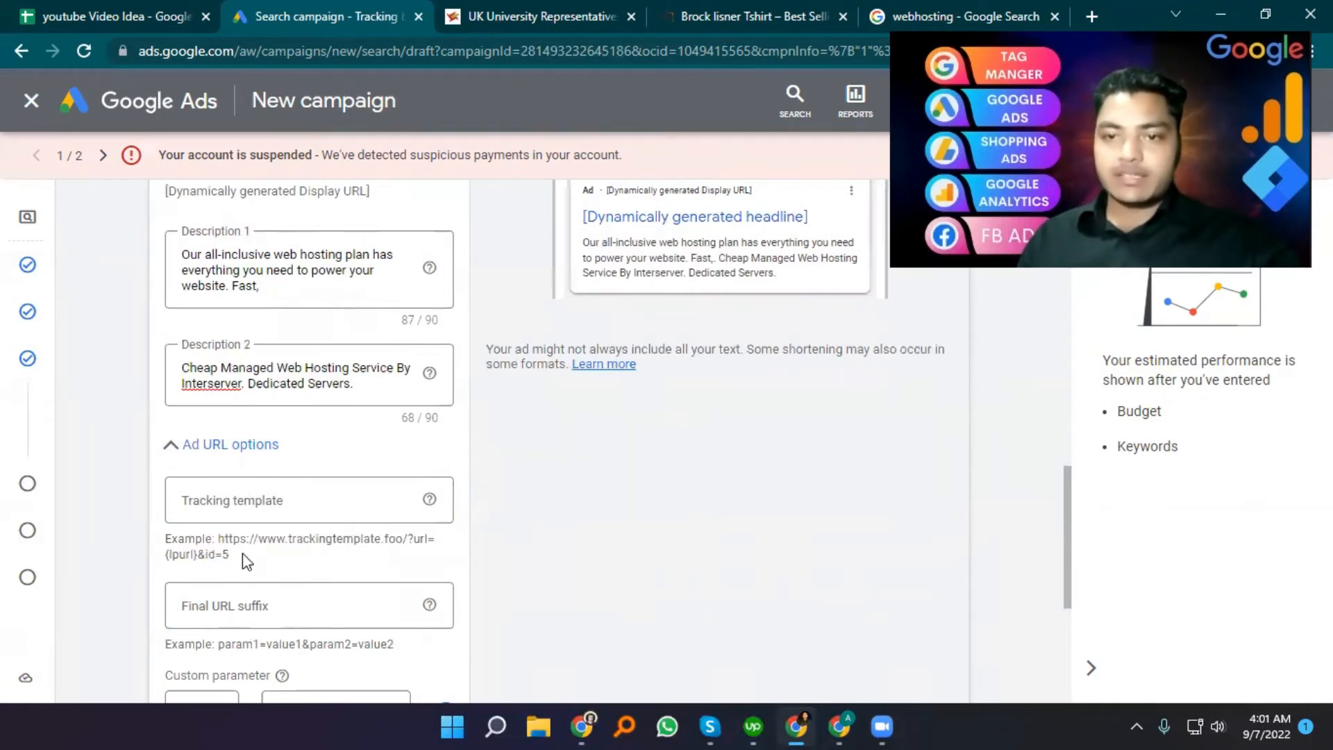
scroll(246, 561, down, 1)
click(232, 512)
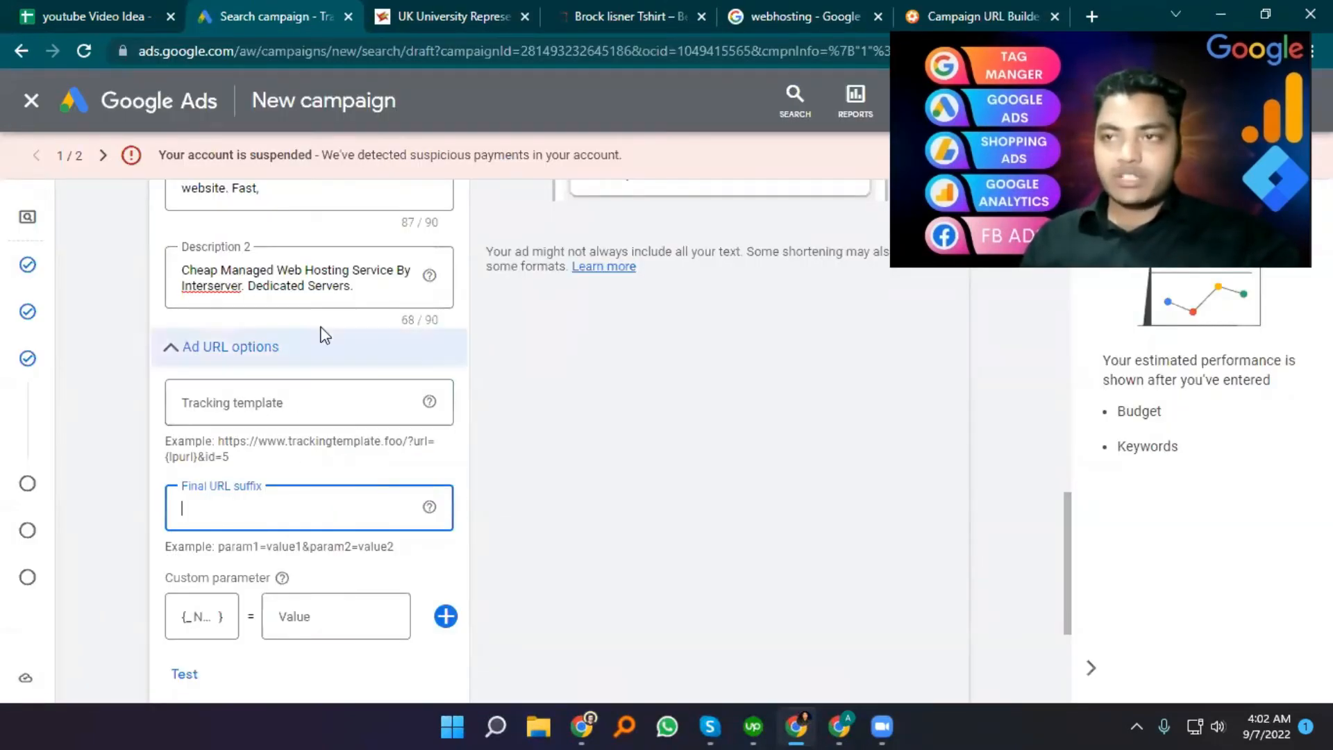
Switch to the Campaign URL Builder, change it to its GA4 version and paste the copied ad text as the website URL
click(964, 3)
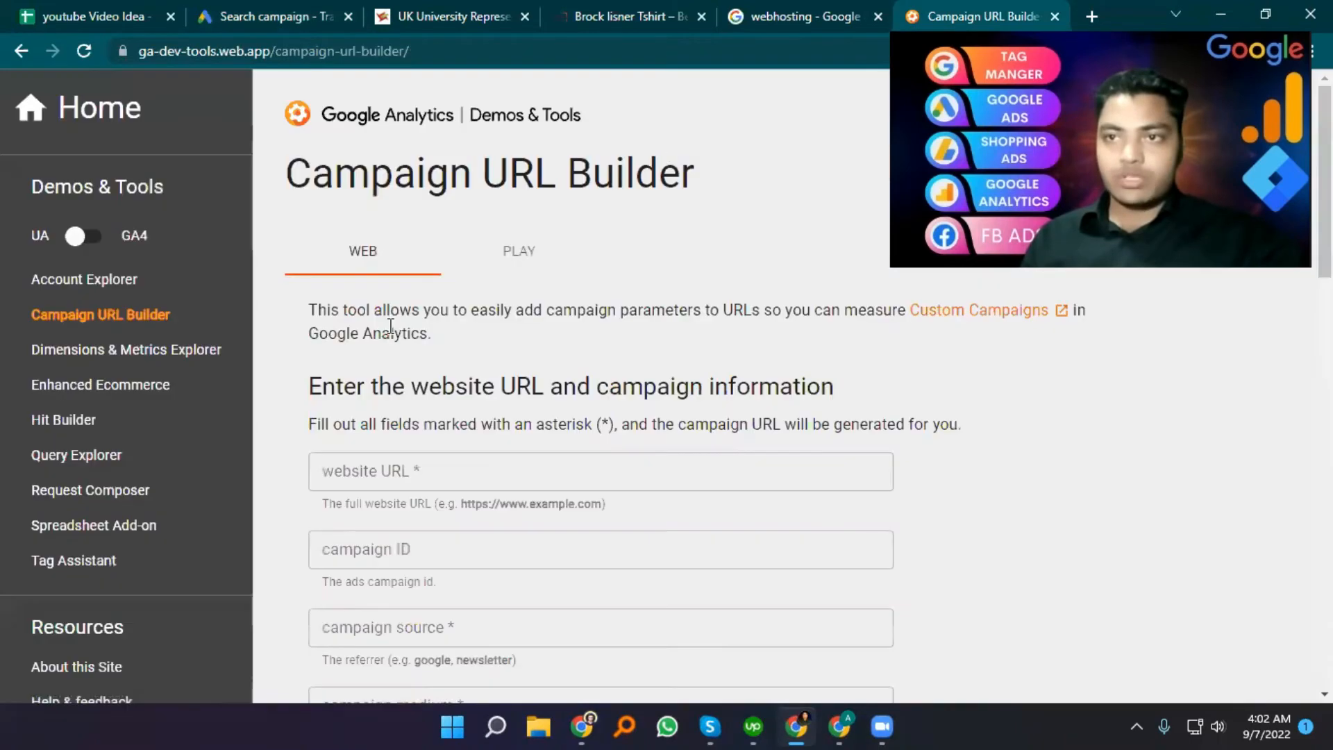
click(82, 236)
scroll(516, 431, down, 1)
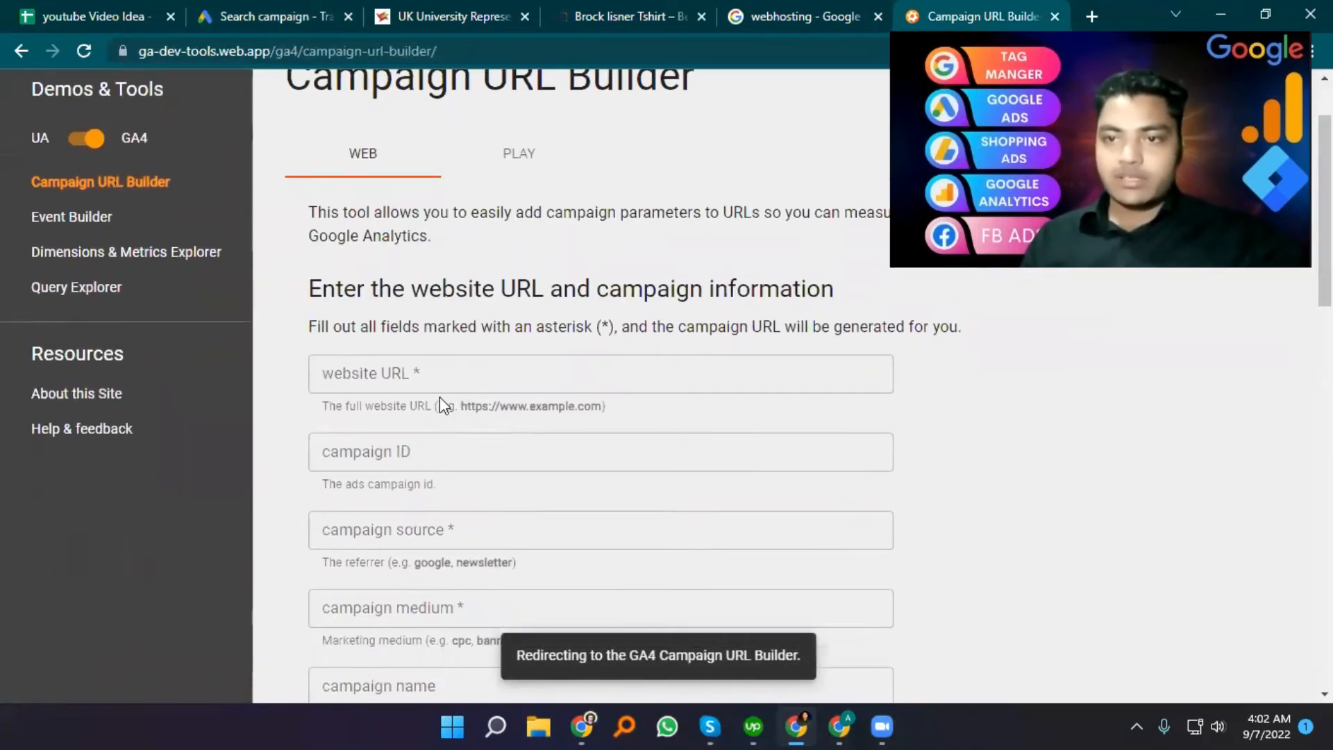
click(452, 363)
key(ctrl+v)
Look over the campaign ID, source, medium, name, term and content fields of the Campaign URL Builder and its parameter information
click(401, 445)
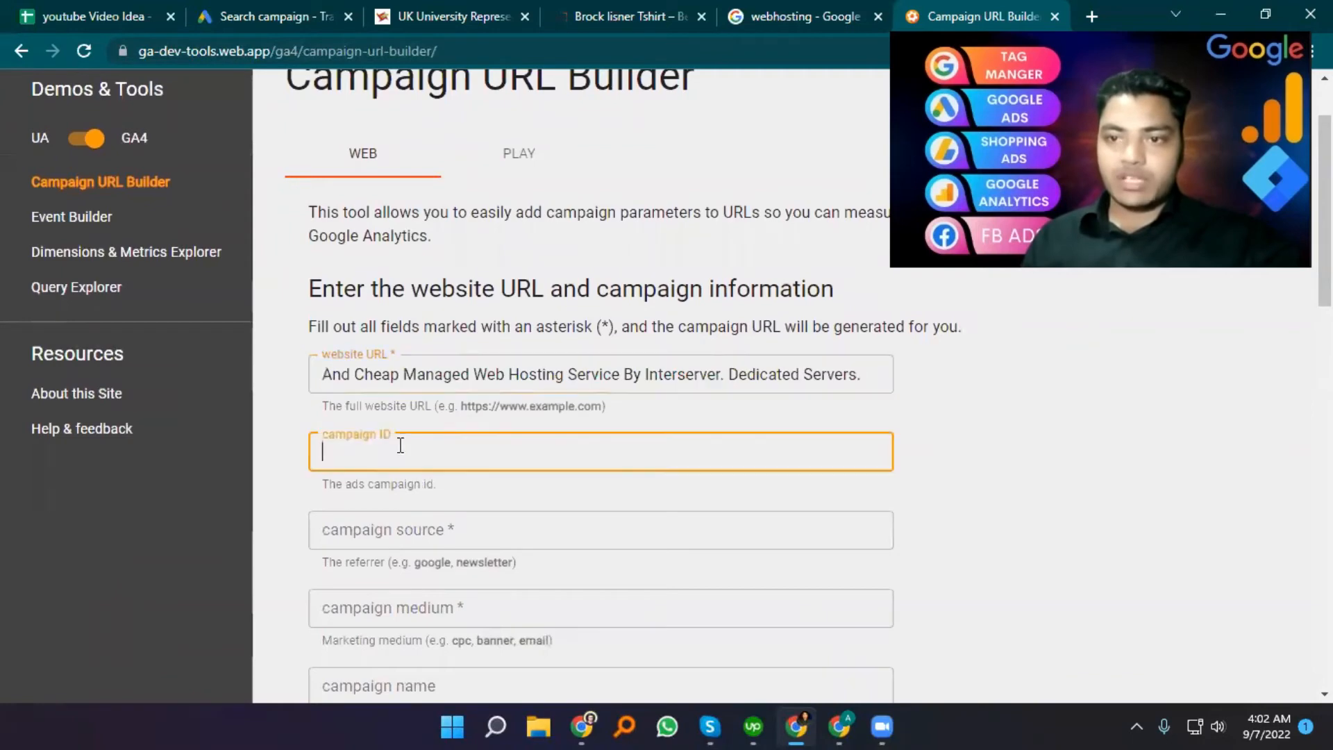
click(399, 530)
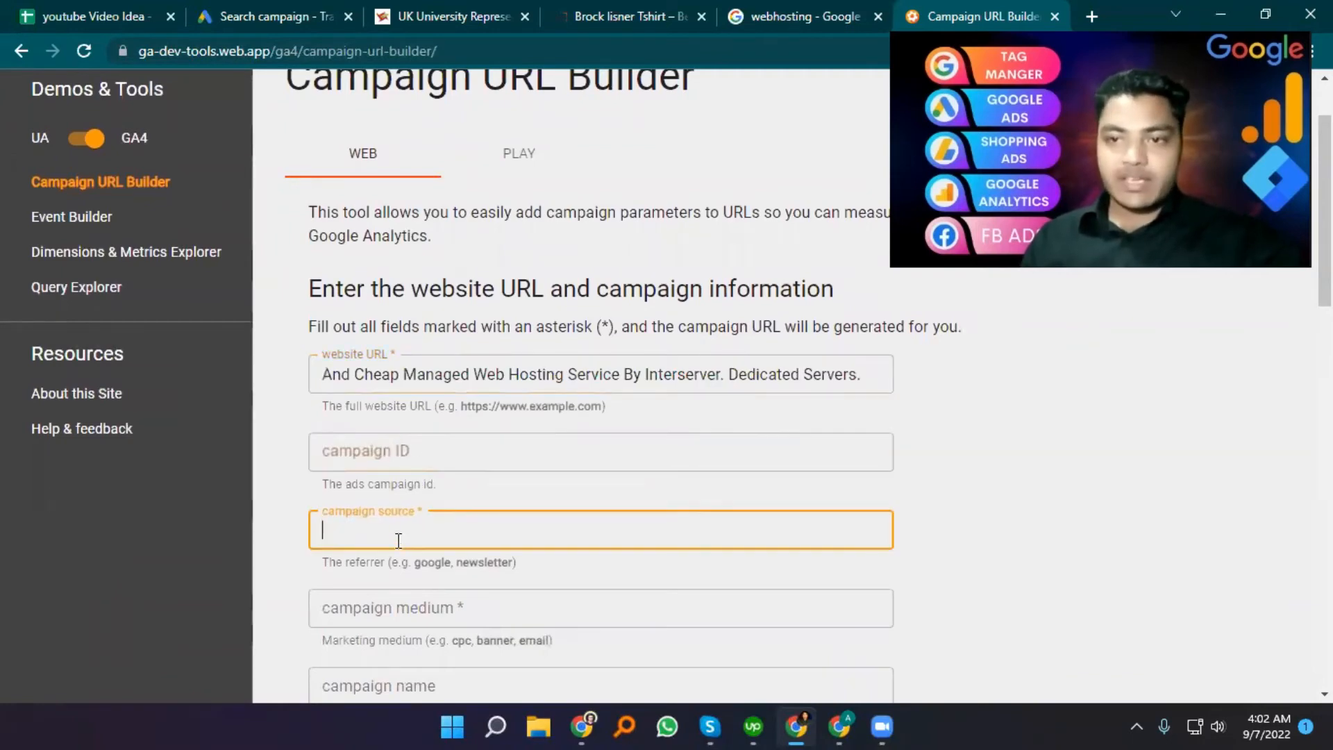
key(Tab)
scroll(399, 545, down, 4)
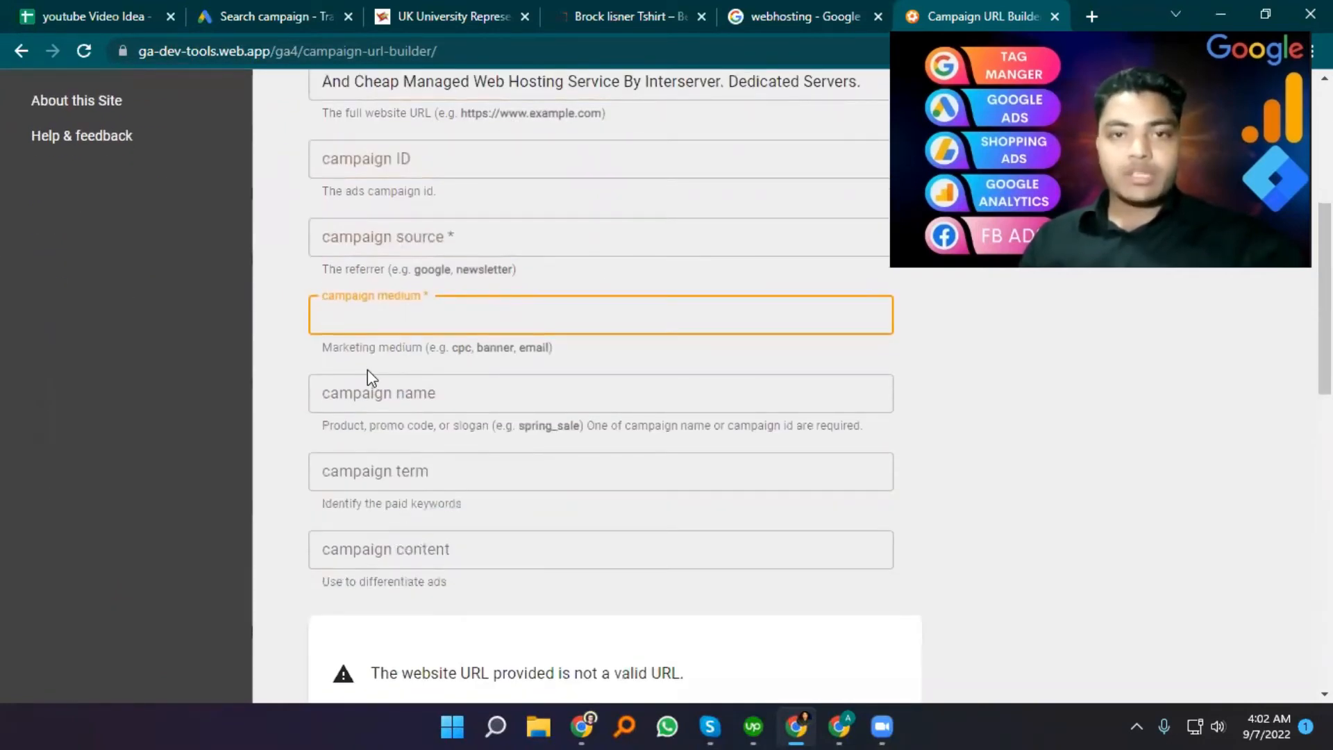
click(393, 244)
click(384, 304)
click(392, 239)
click(383, 316)
click(369, 390)
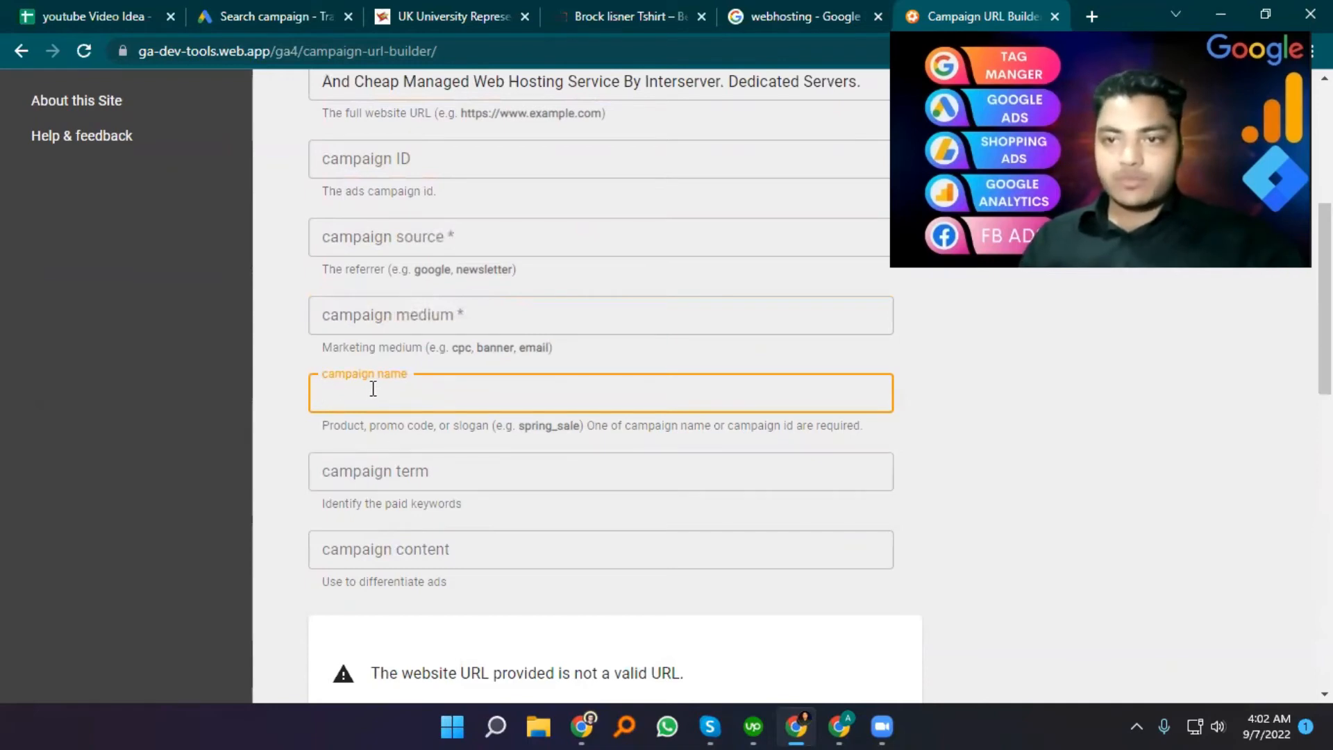
click(396, 474)
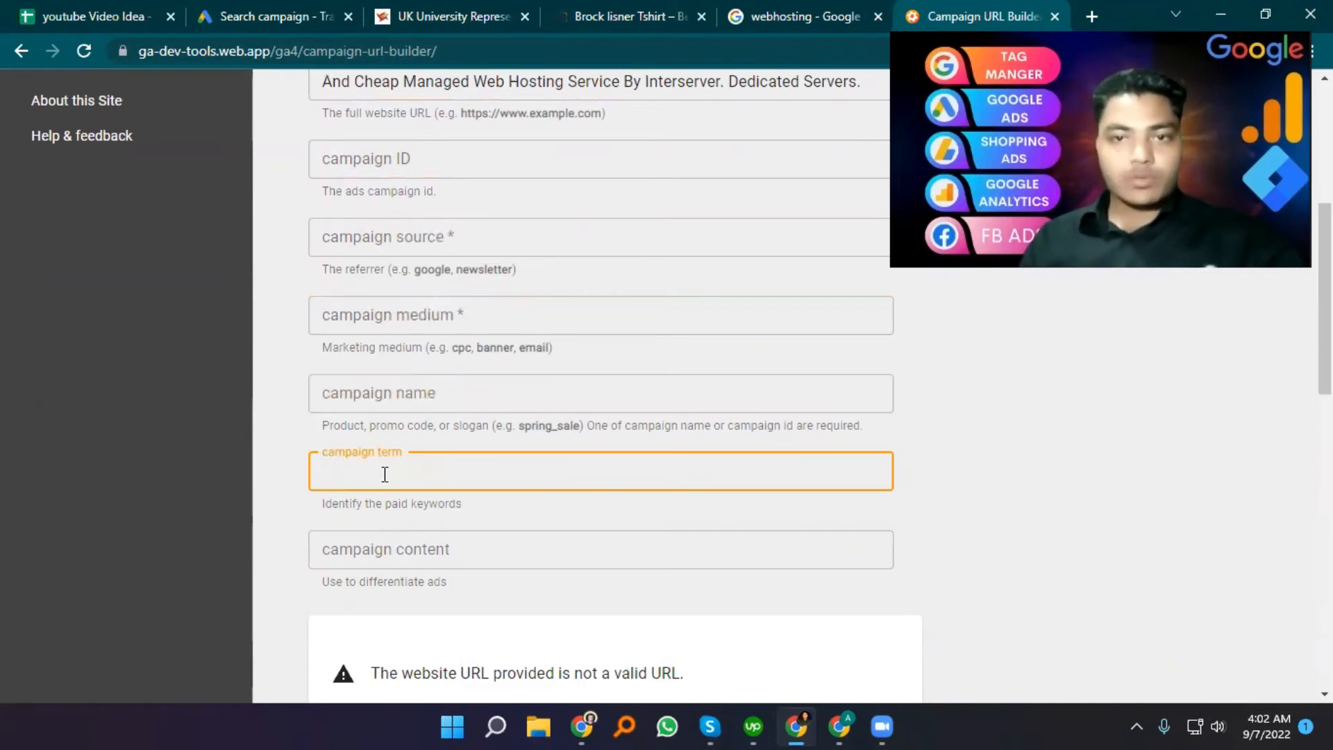
click(367, 548)
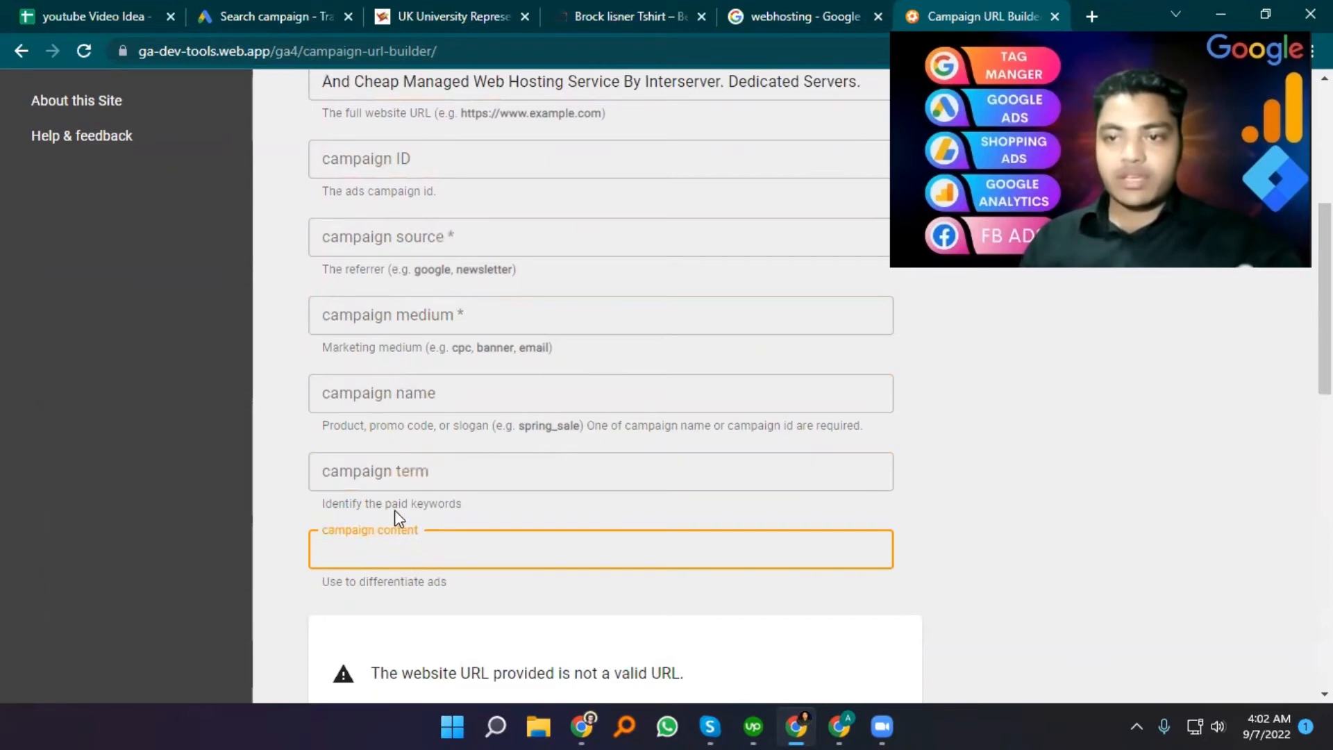
scroll(394, 511, down, 1)
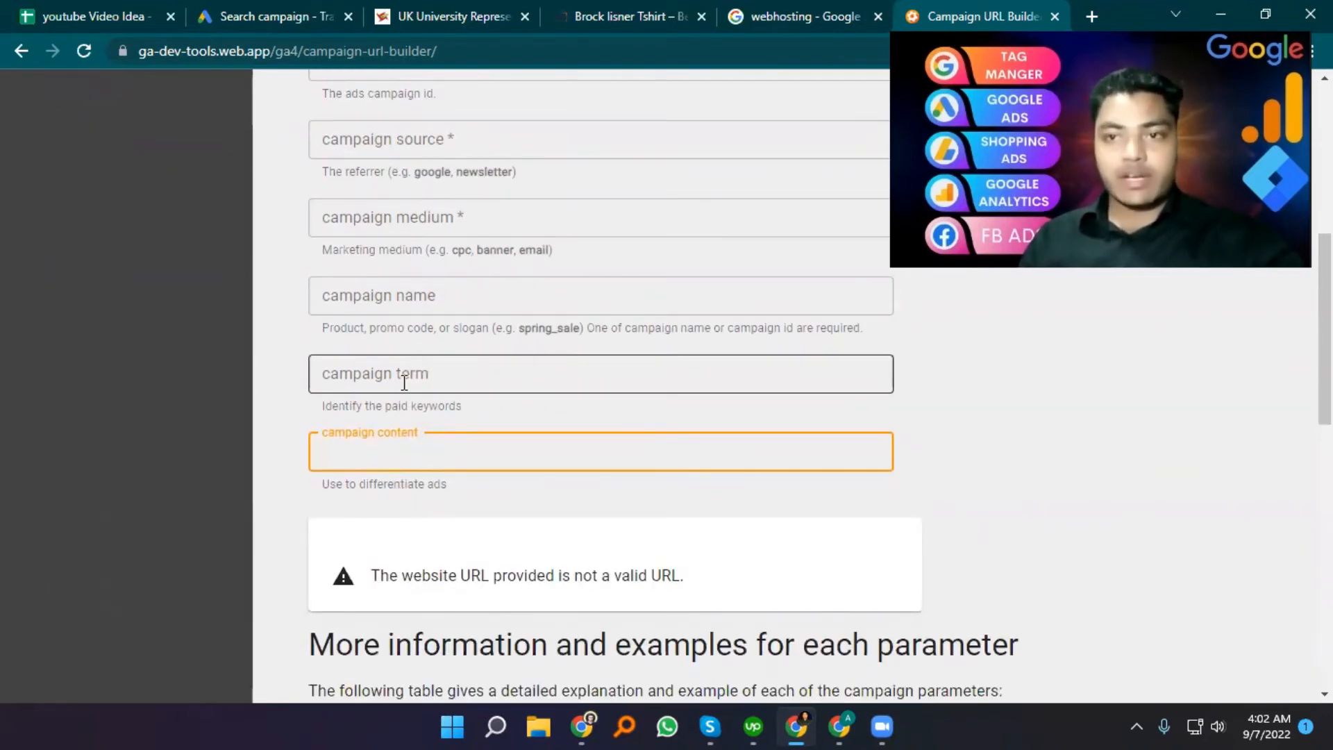
scroll(469, 393, down, 4)
scroll(469, 393, up, 9)
scroll(428, 306, down, 3)
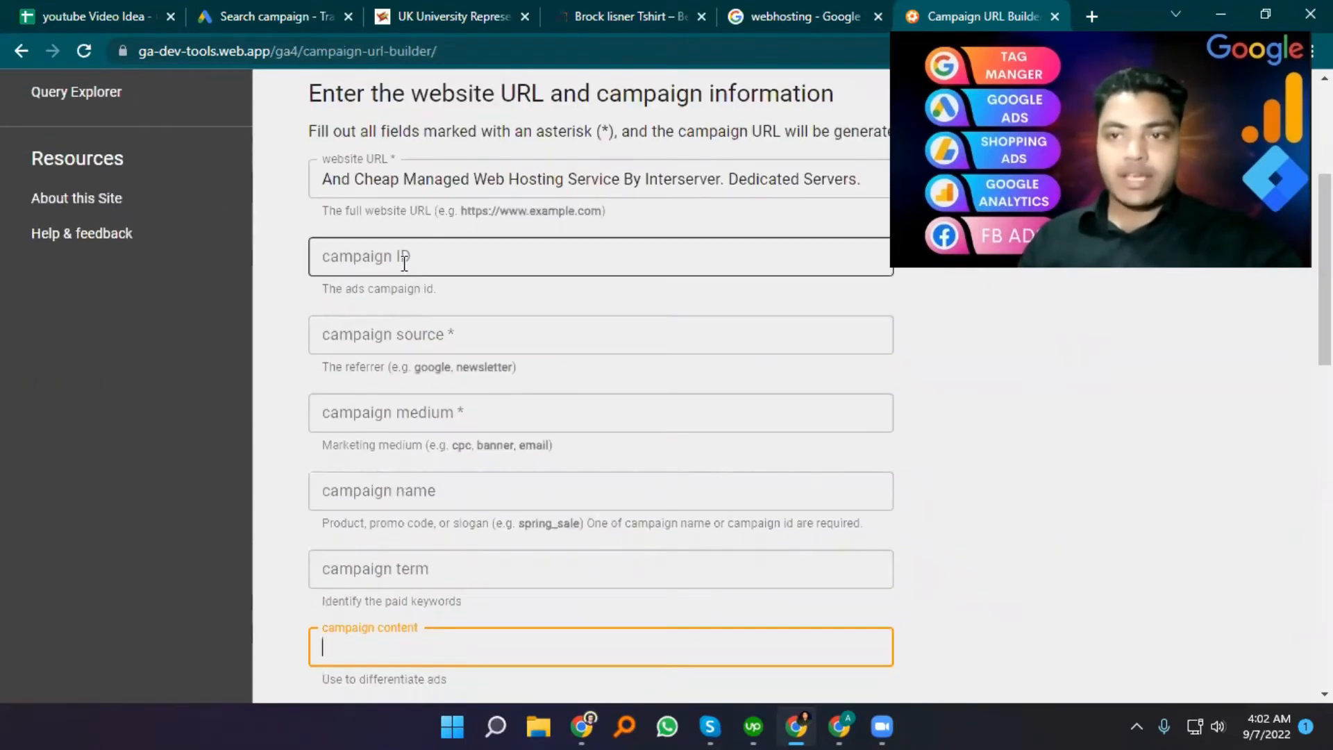
click(405, 263)
click(388, 332)
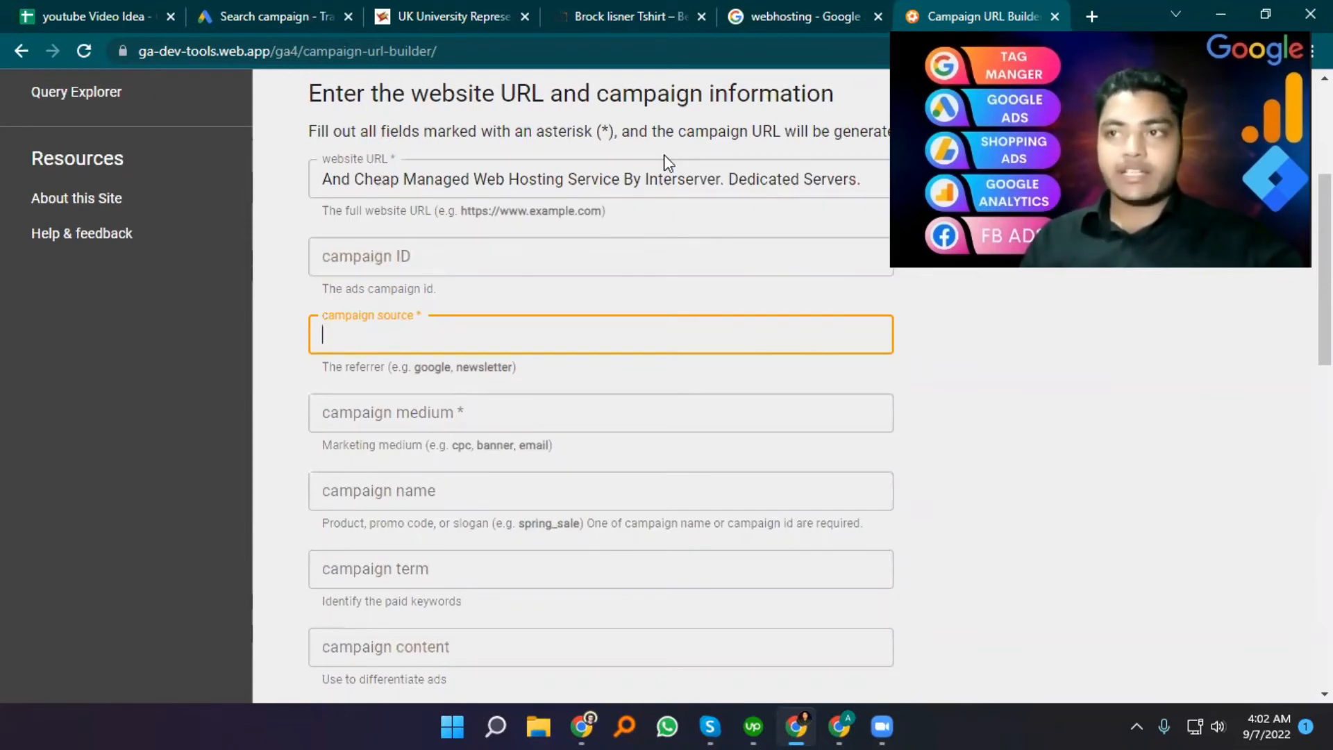
key(ctrl+2)
click(256, 395)
text(Cheap Managed Web Hosting Service By Interserver. Dedicated Servers)
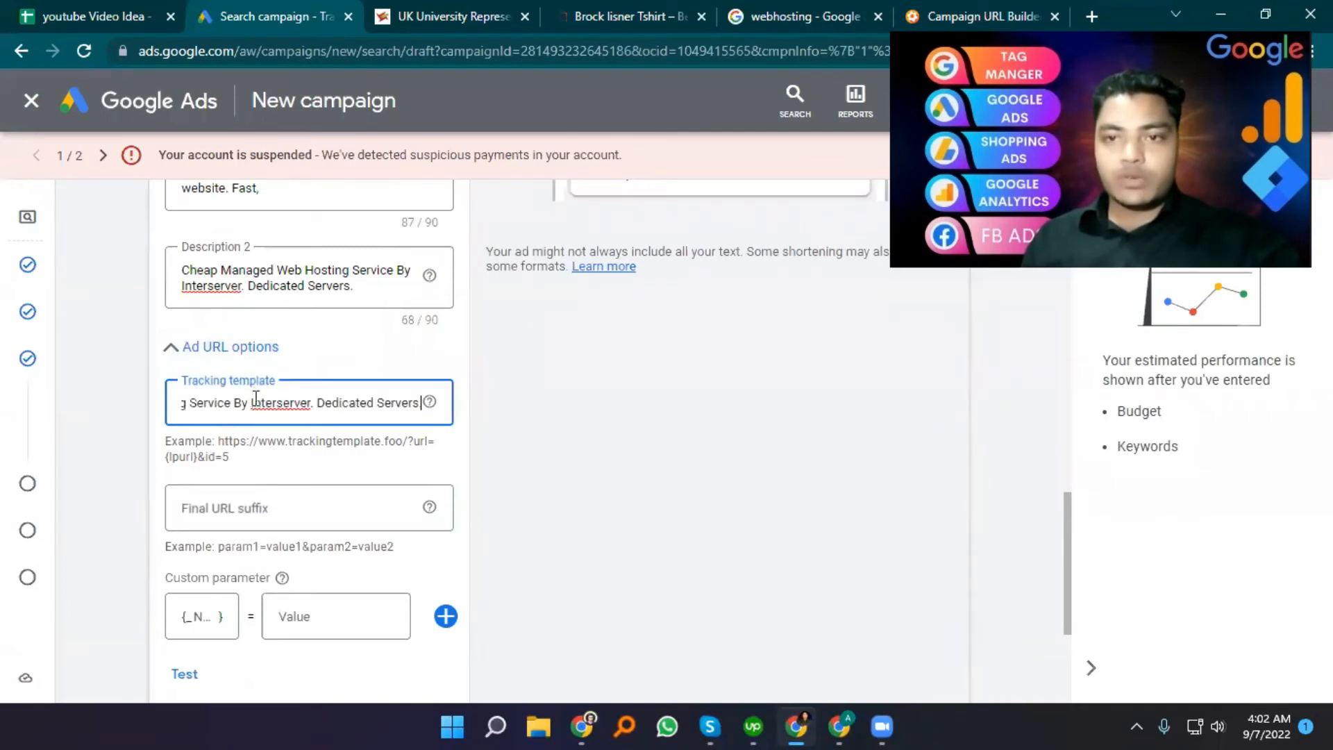
key(ctrl+a)
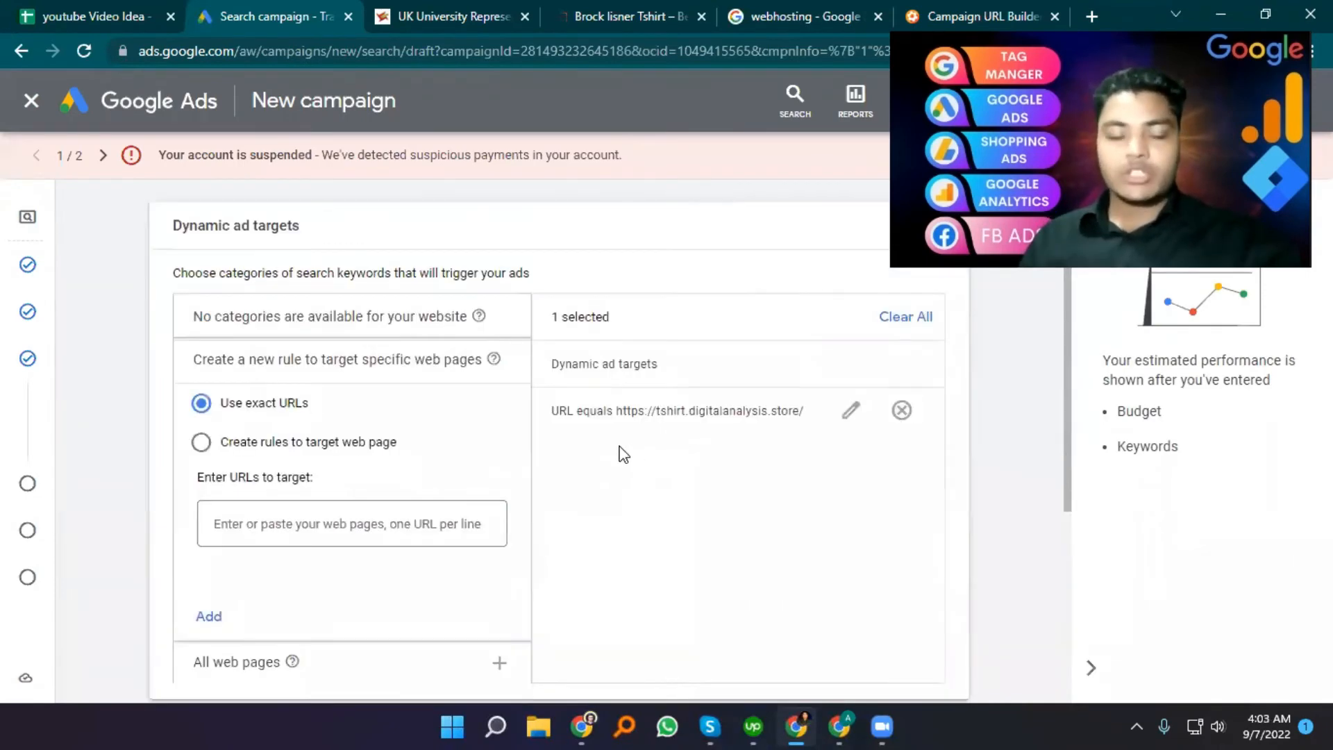
Start another Dynamic Search Ad, leave its descriptions blank and continue to the campaign's extensions
scroll(184, 562, down, 4)
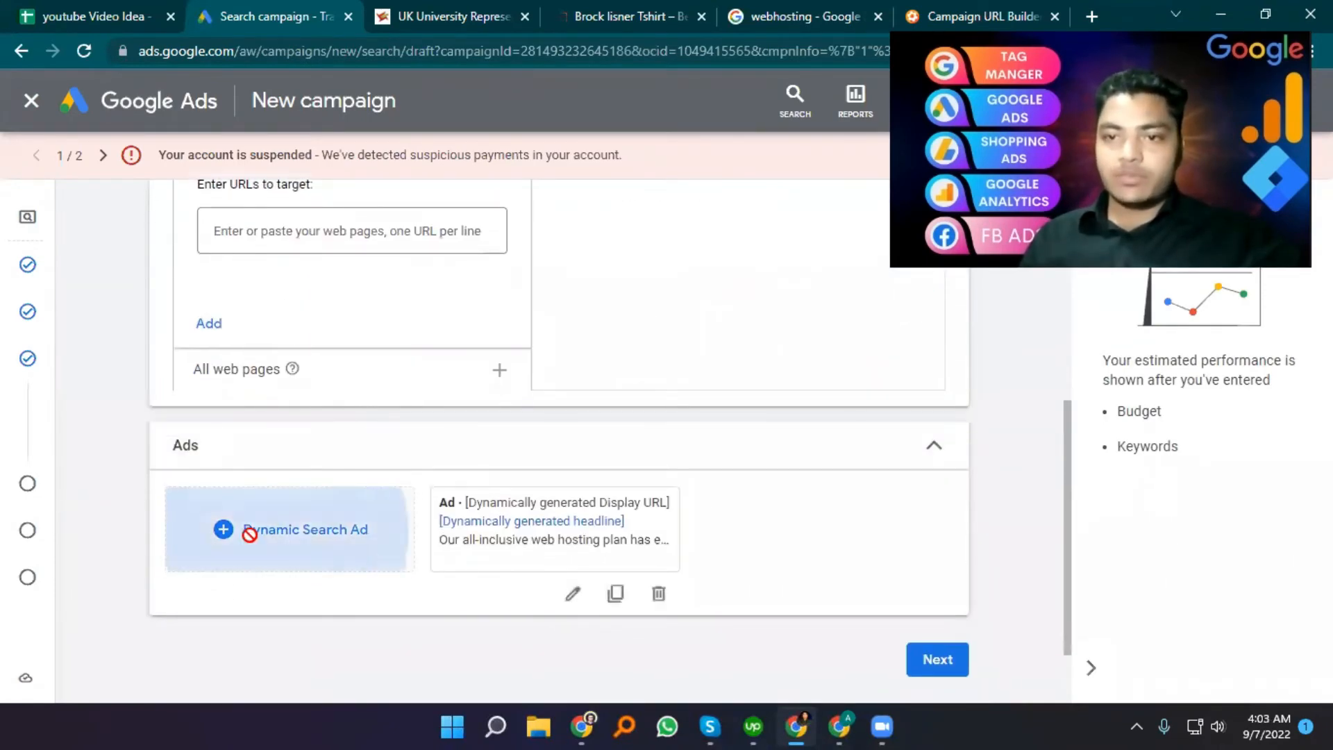
click(251, 531)
scroll(285, 542, down, 4)
scroll(229, 322, up, 4)
scroll(793, 552, down, 4)
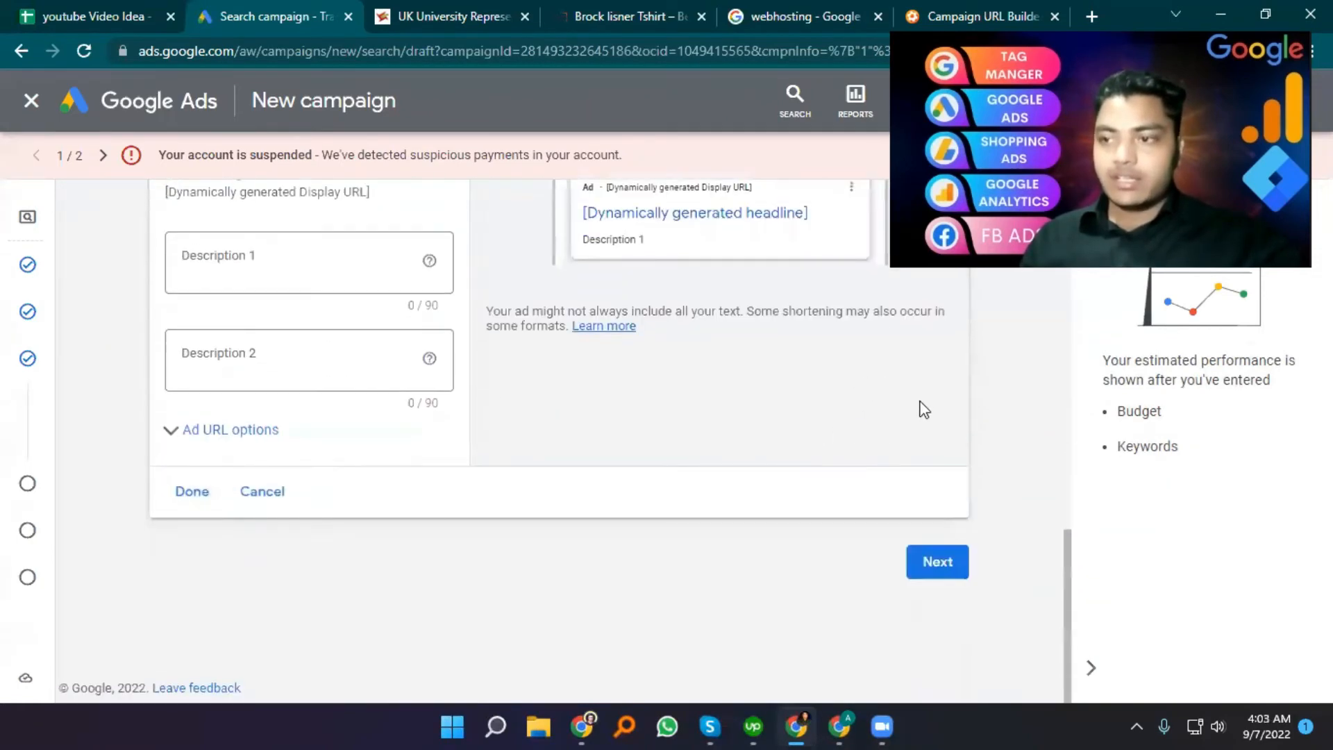
click(951, 561)
Go back to the keywords and ads to check the ad's descriptions and URL options, and return to the extensions
mouse_move(47, 465)
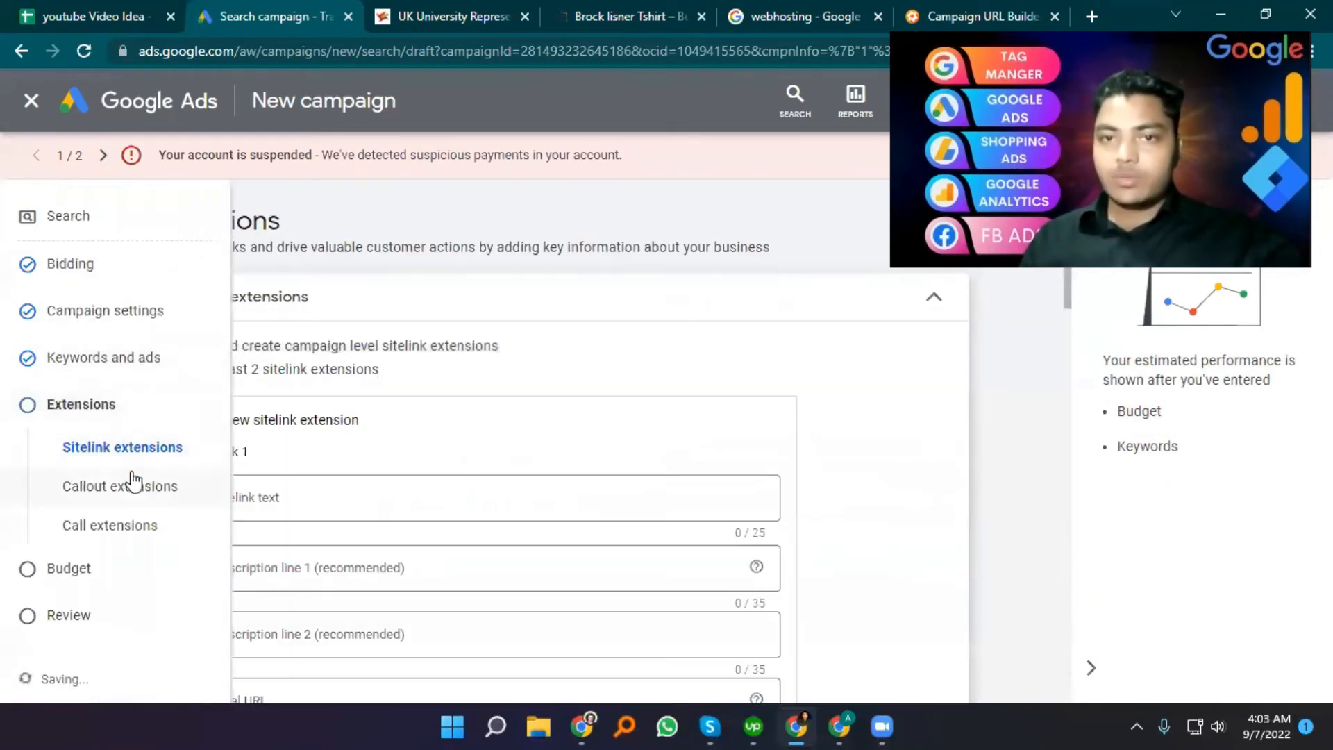
click(91, 367)
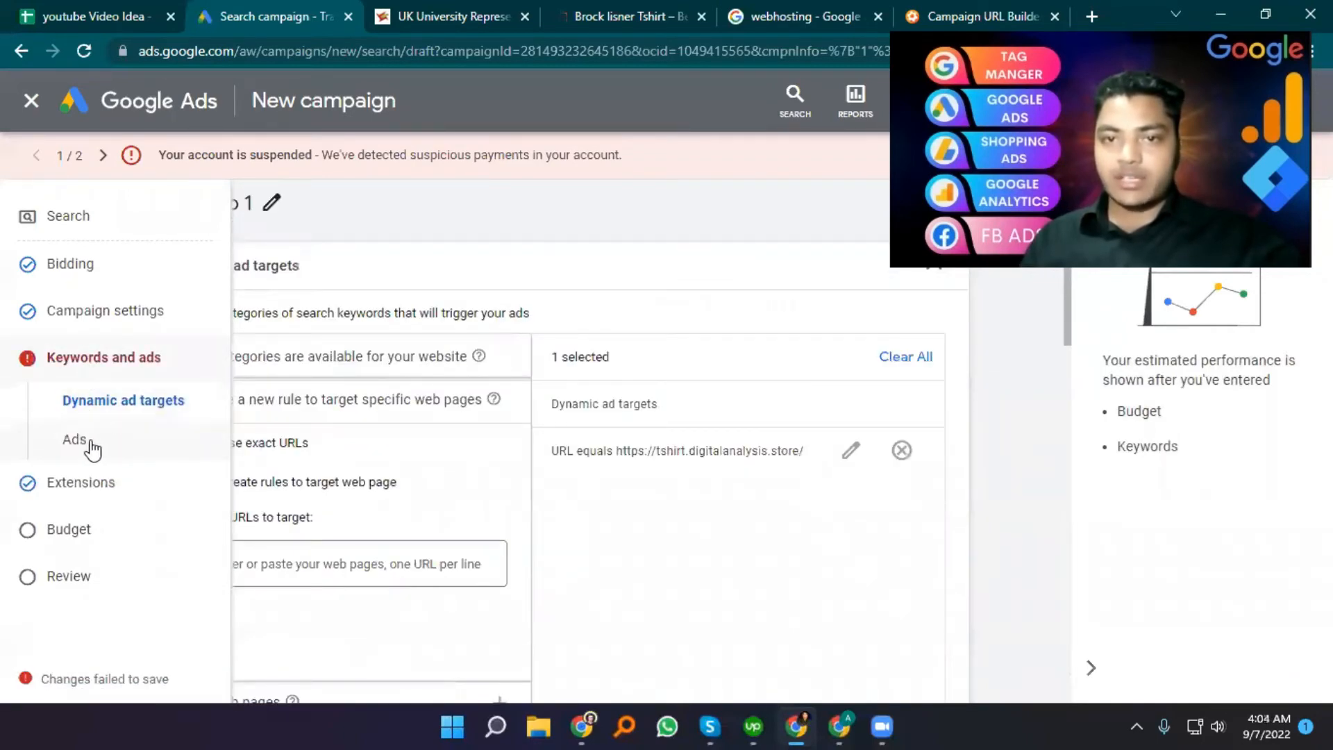
click(89, 443)
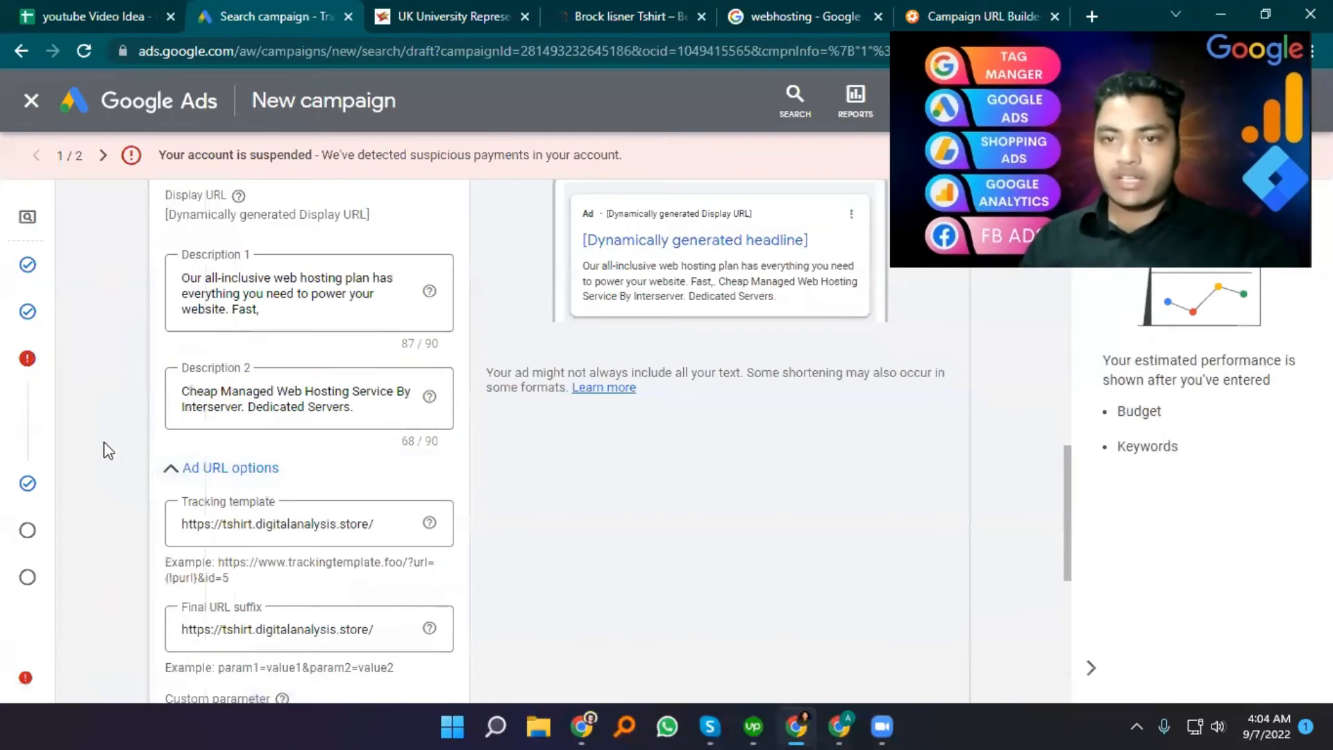
click(35, 480)
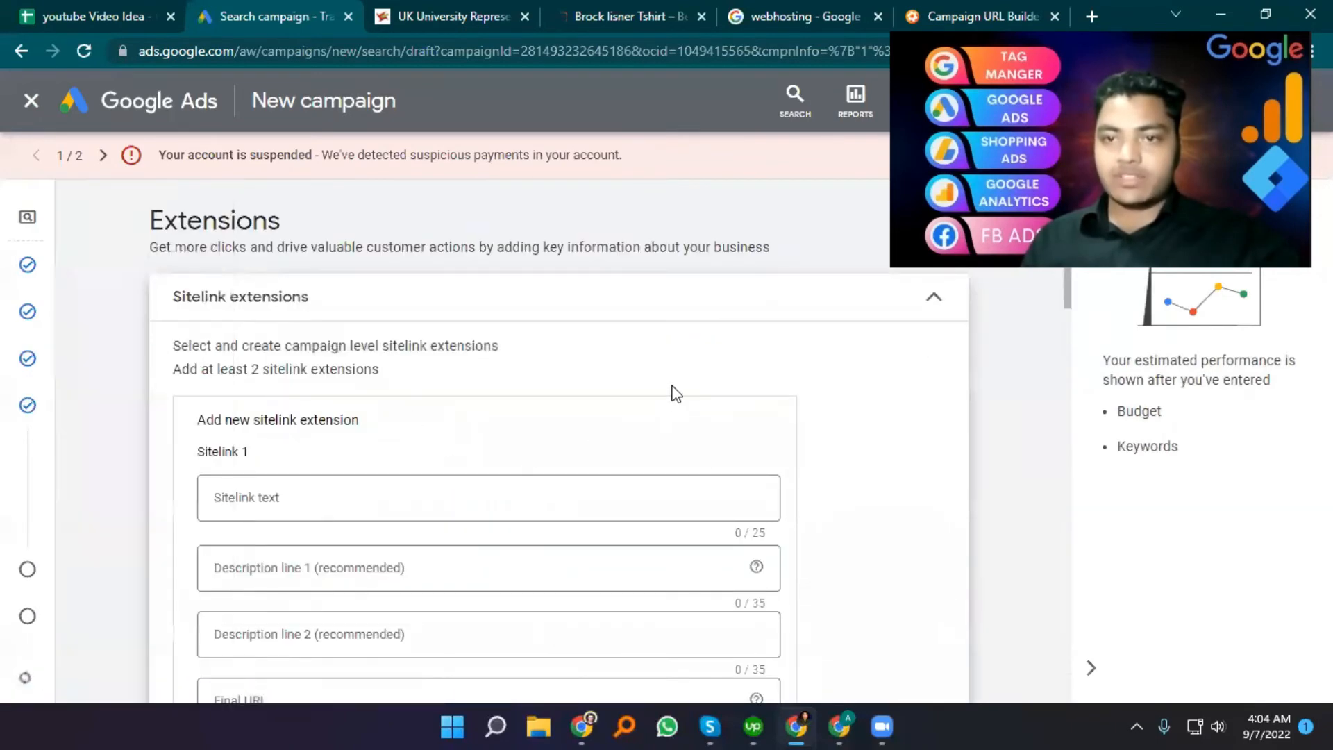
Look over the sitelink extension fields and the full list of additional extension types, leaving the sitelink form collapsed
scroll(410, 450, down, 2)
scroll(278, 312, up, 1)
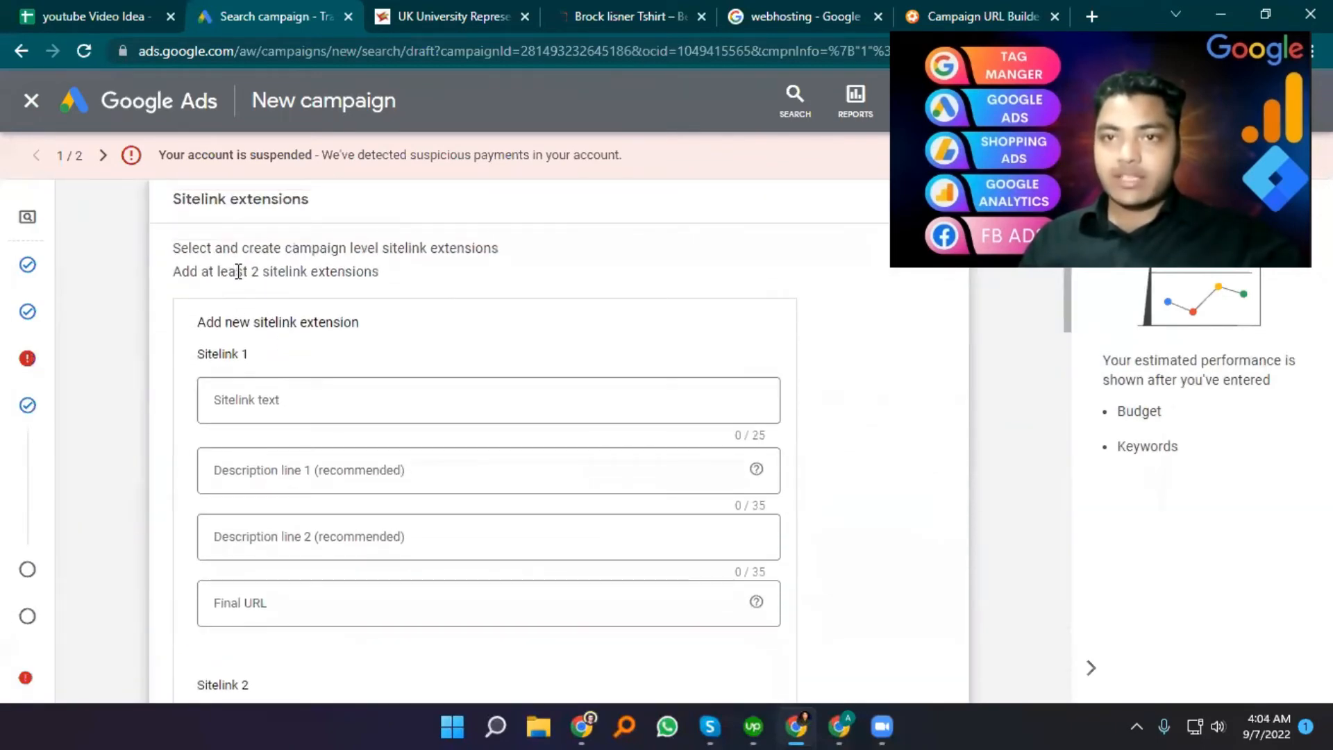
scroll(239, 276, down, 14)
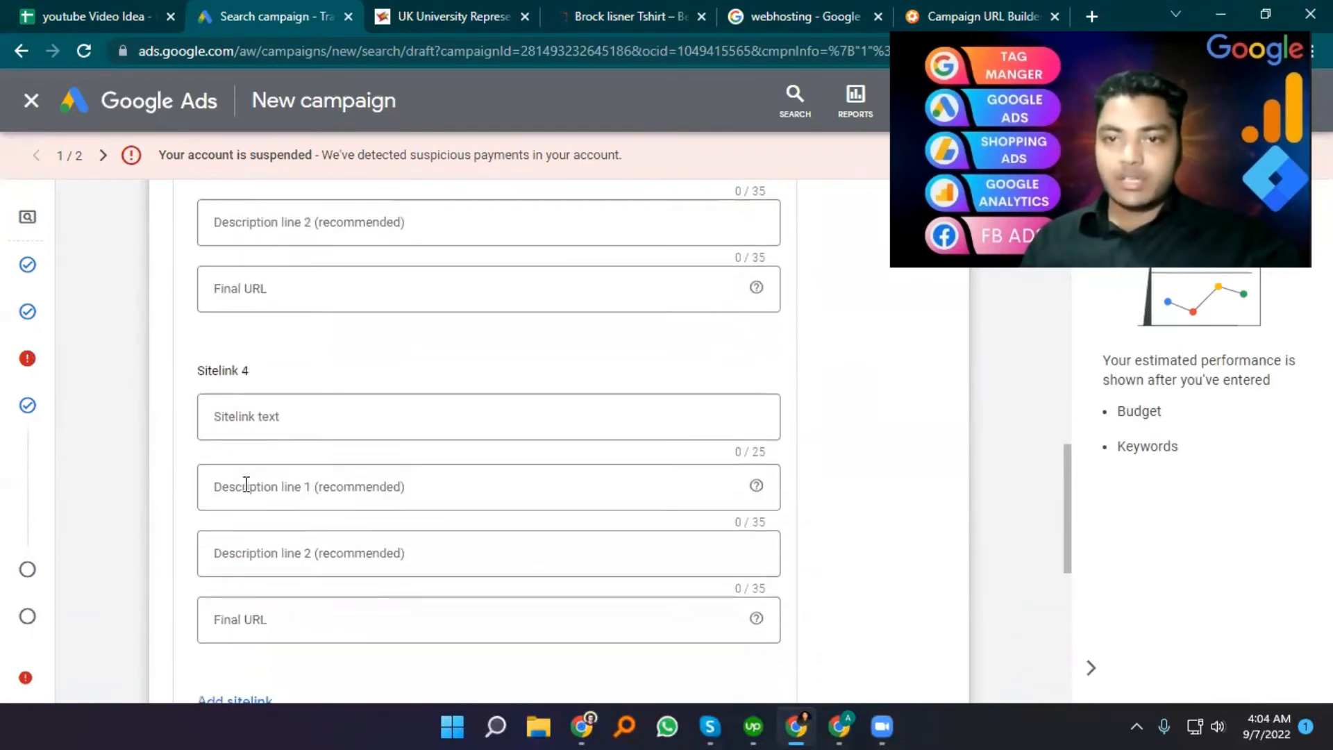
scroll(246, 484, down, 4)
scroll(257, 486, down, 3)
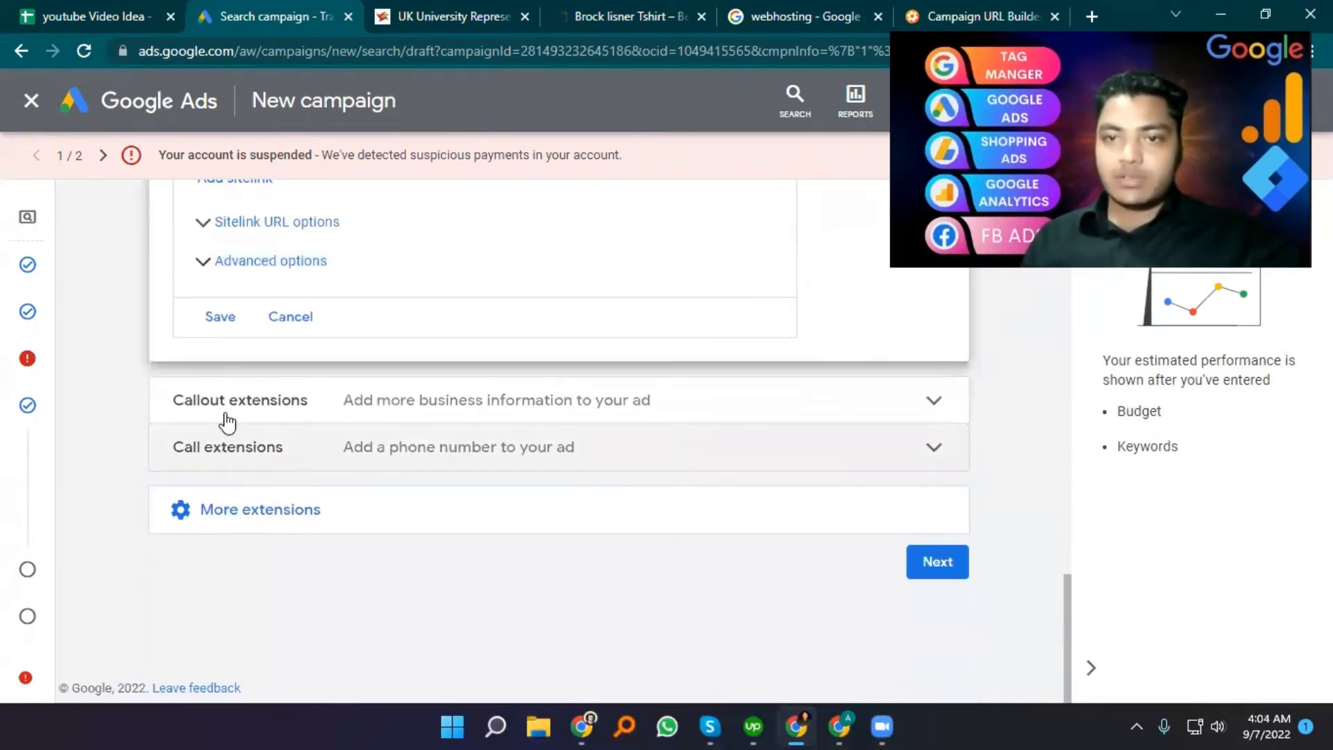
click(223, 455)
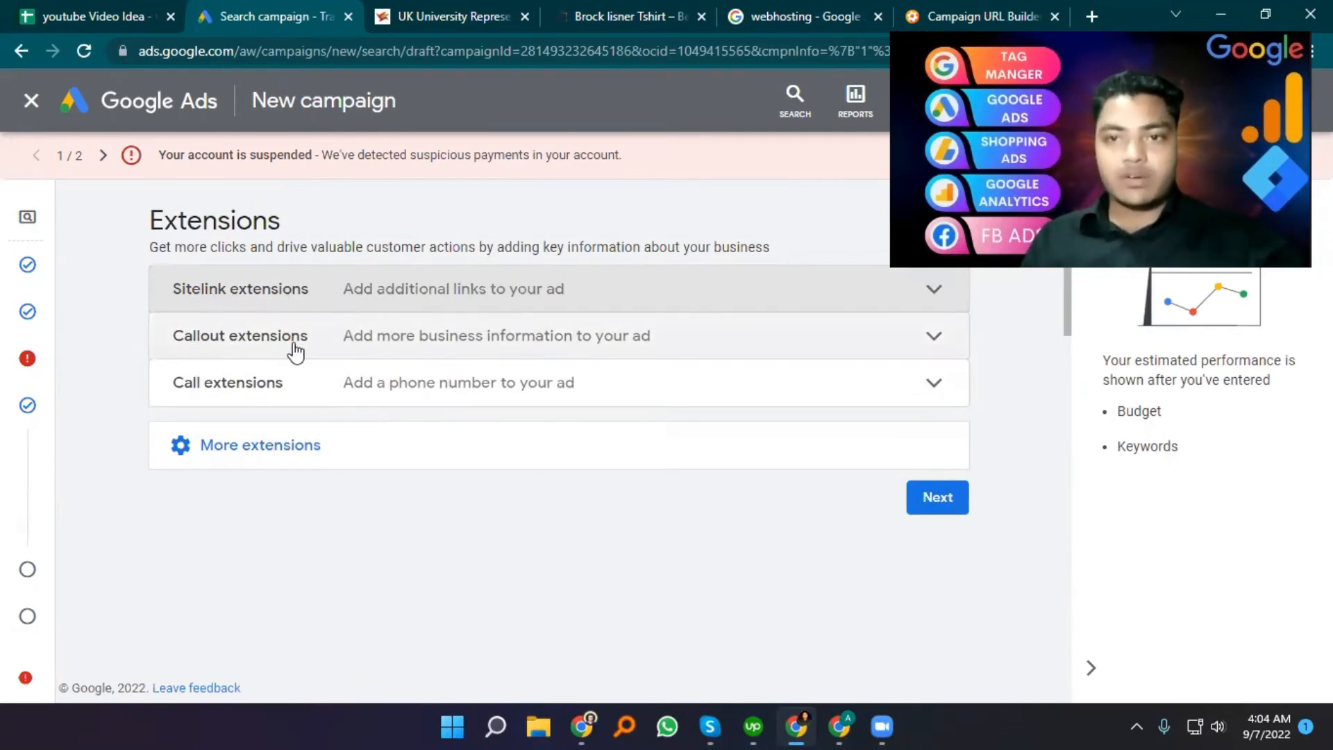
click(295, 446)
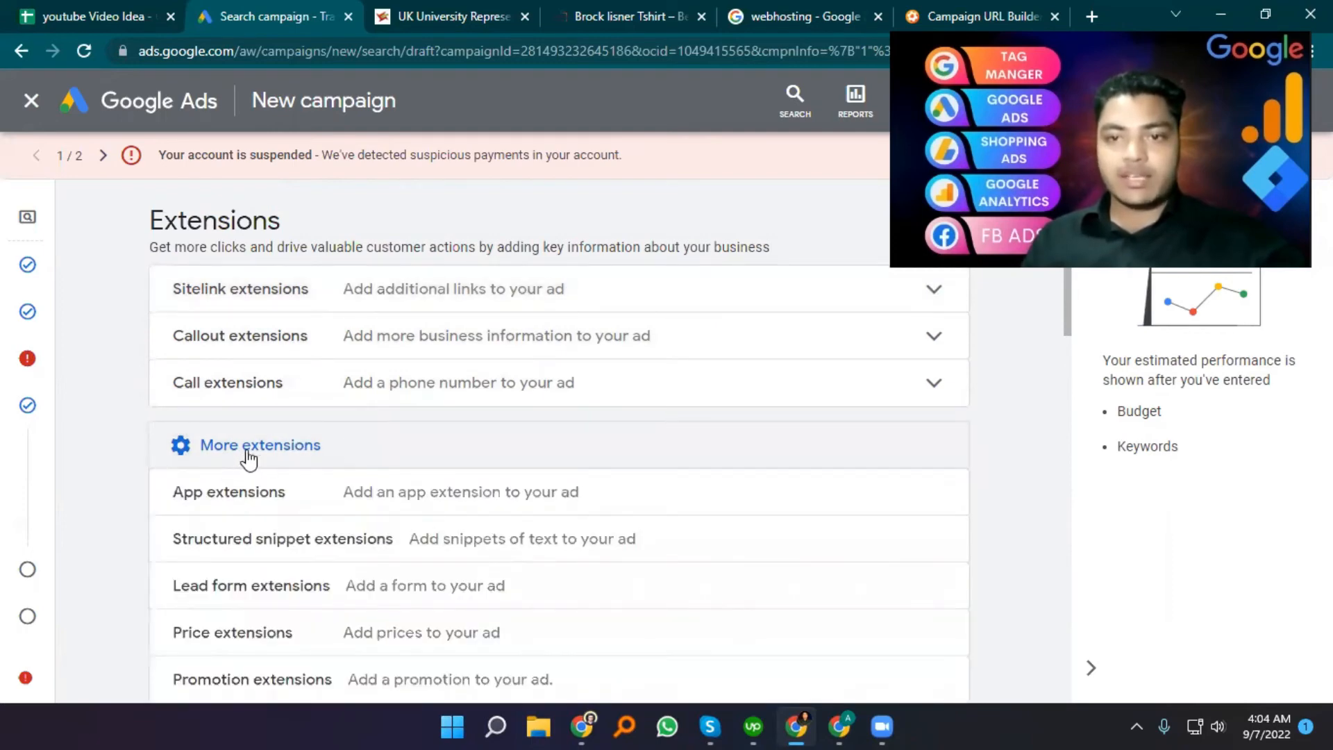
scroll(299, 445, down, 2)
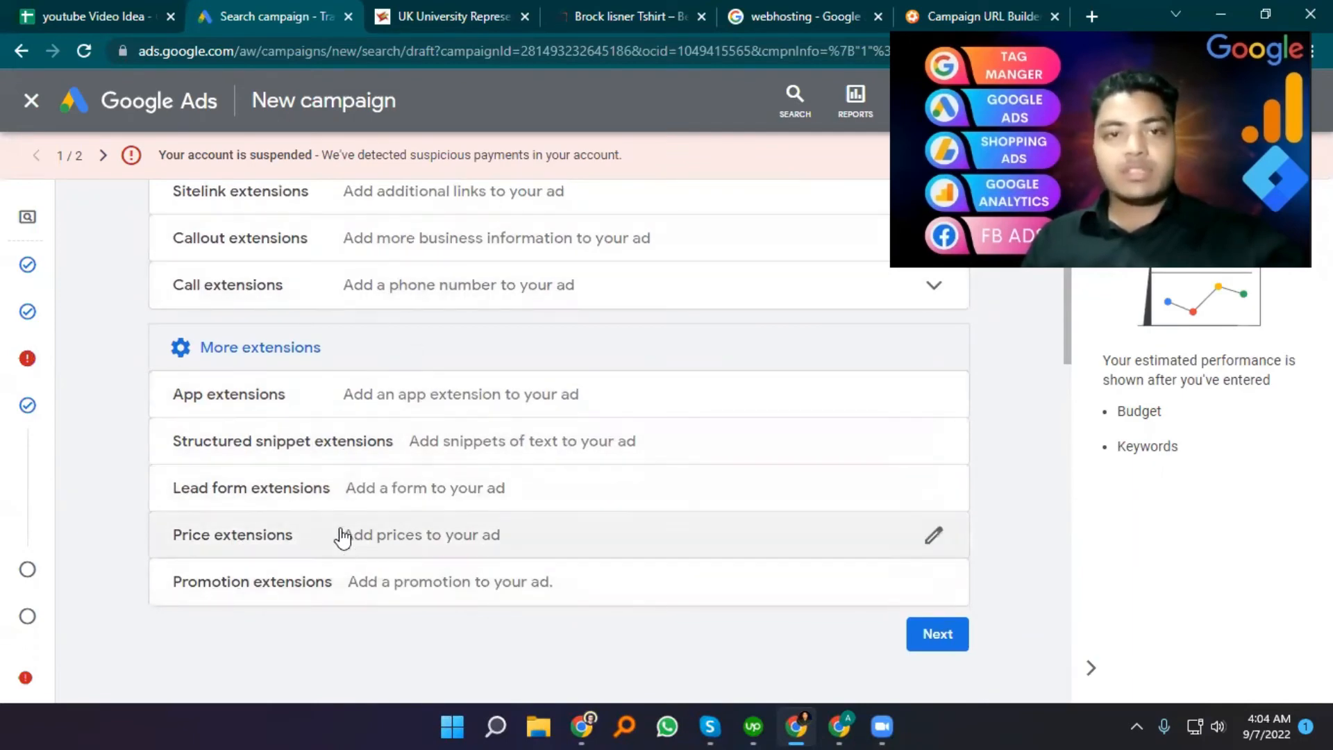
scroll(338, 548, up, 1)
scroll(307, 542, down, 4)
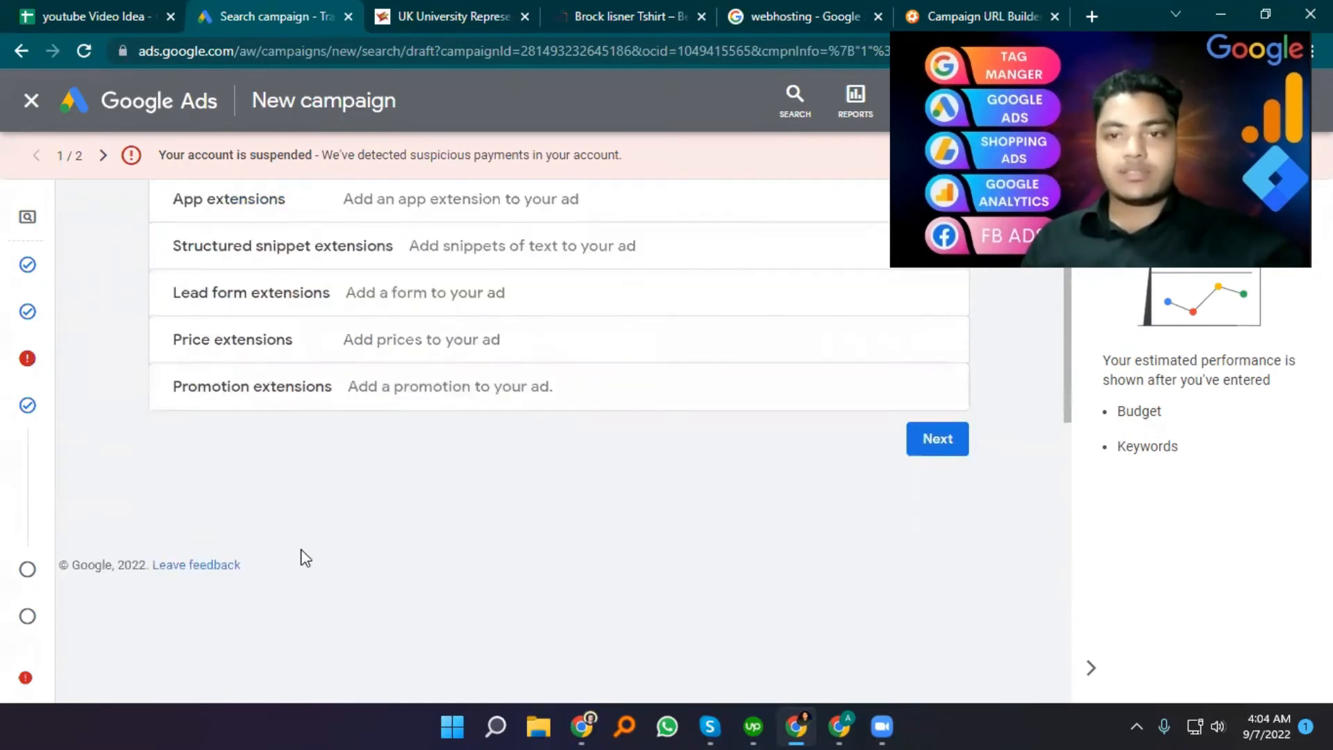
scroll(318, 452, up, 4)
Paste the web hosting text into Sitelink 1's text and move "d Cheap Managed Web Hosting Service By Interserver. Dedicated Servers." into description line 1
click(417, 299)
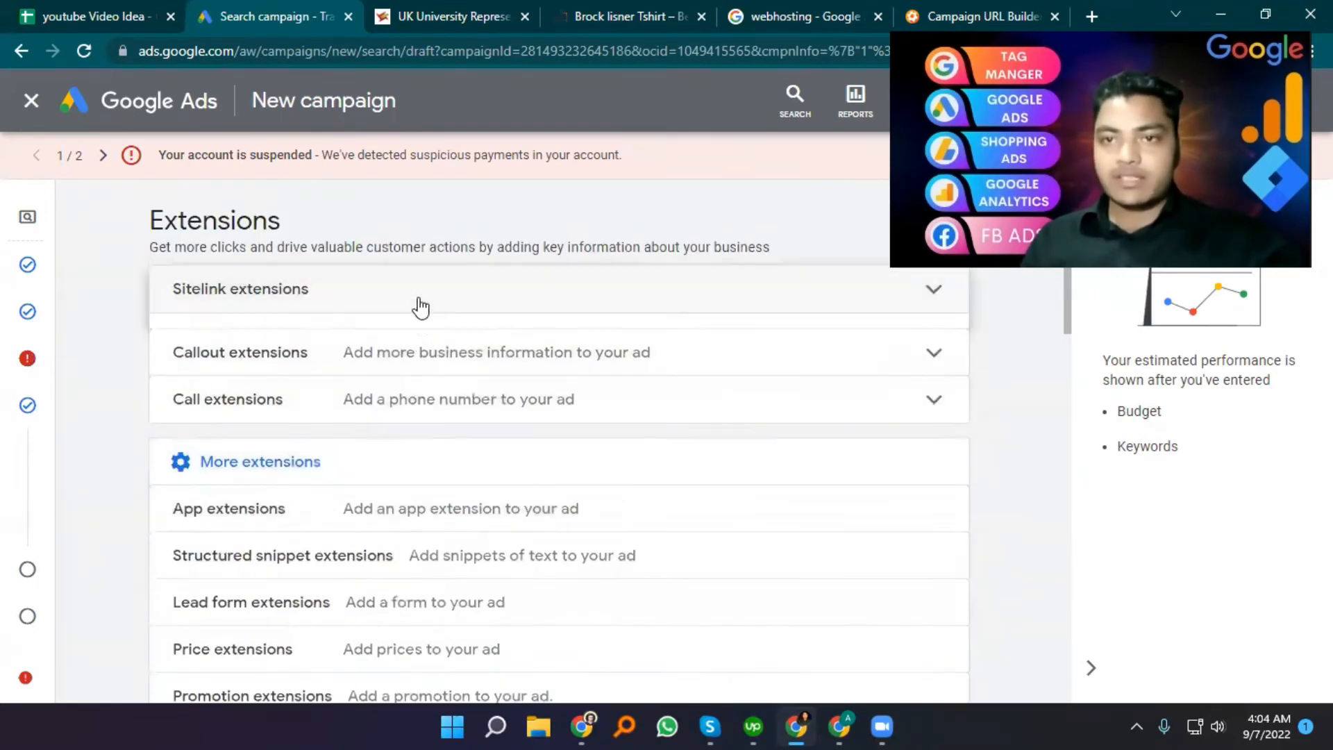
scroll(258, 459, down, 3)
click(260, 299)
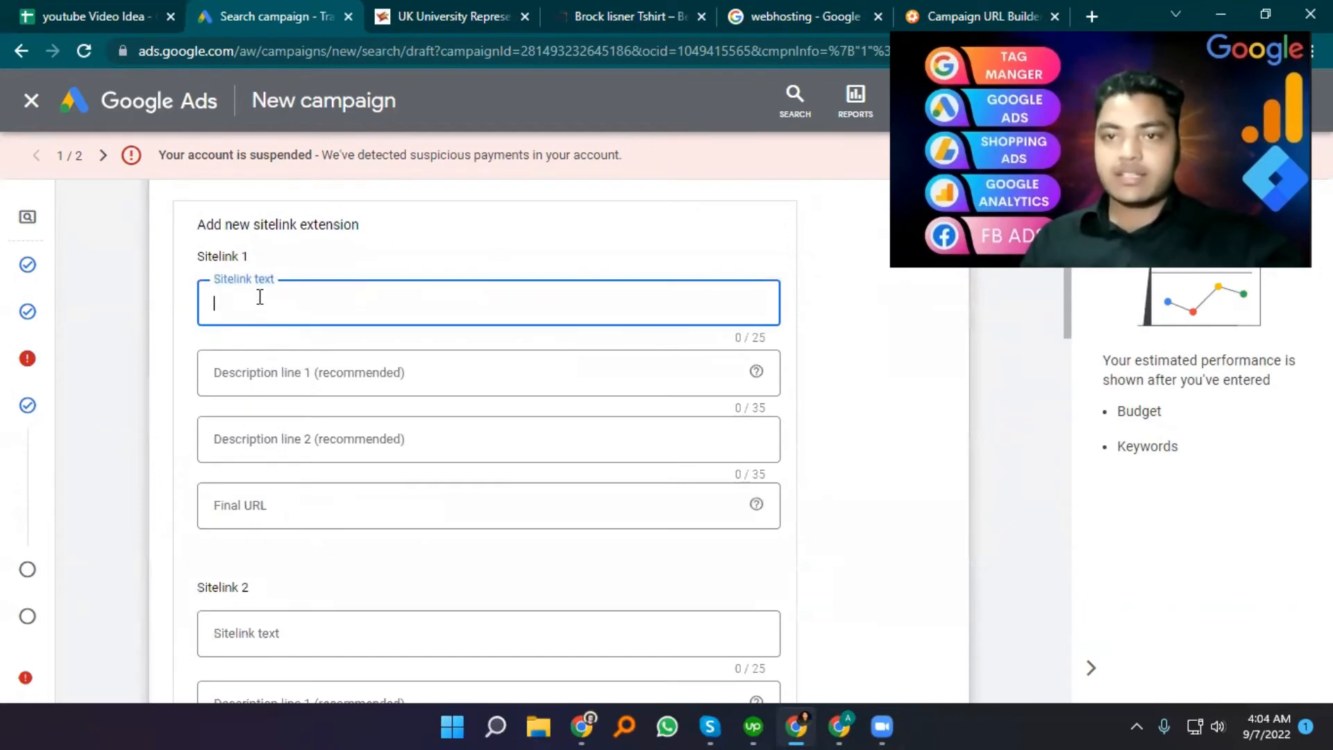
key(super+v)
click(585, 256)
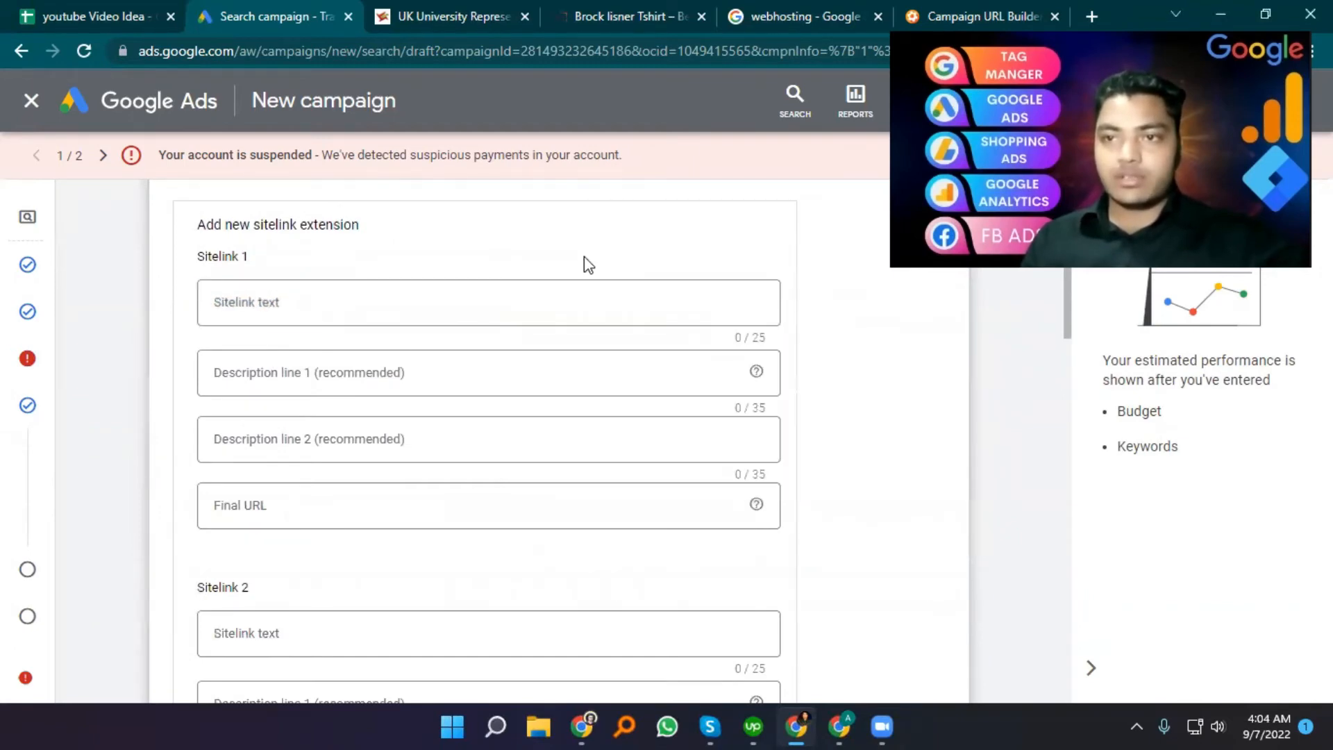
drag(351, 302, 1000, 308)
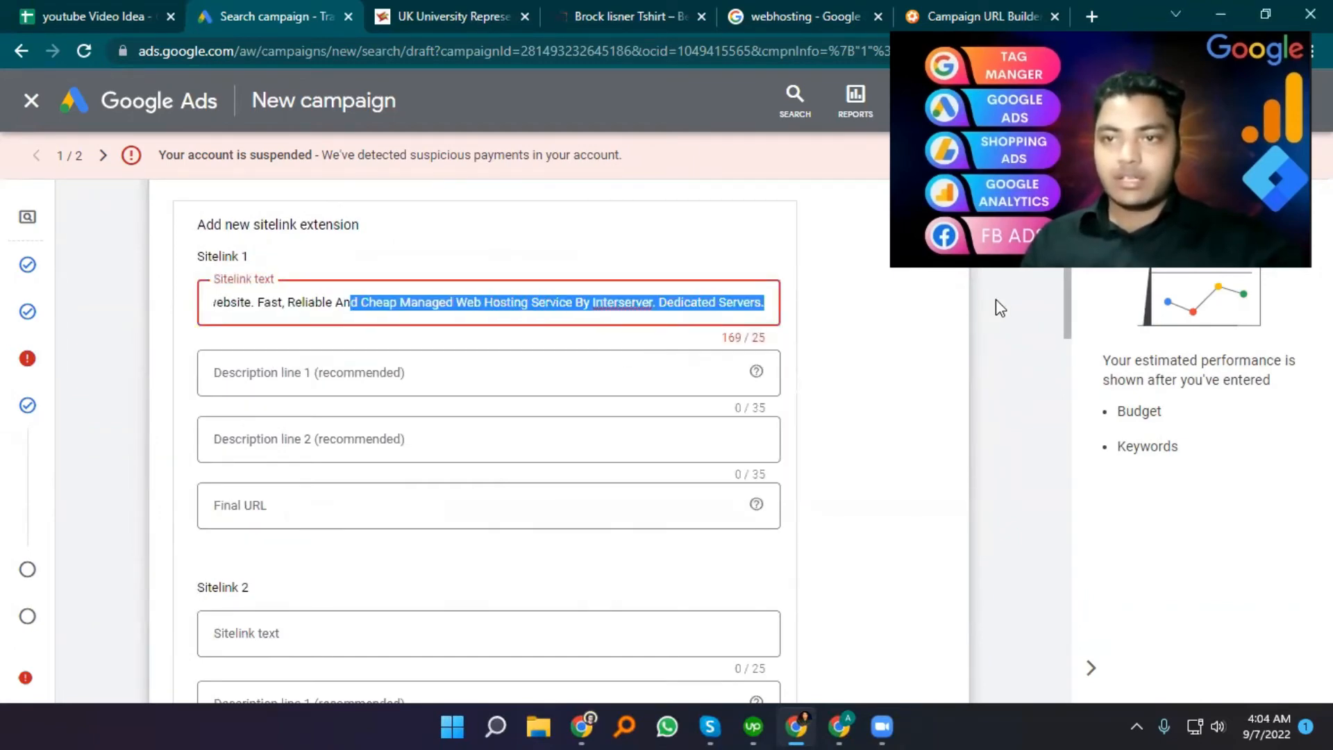
key(ctrl+x)
click(348, 355)
key(ctrl+v)
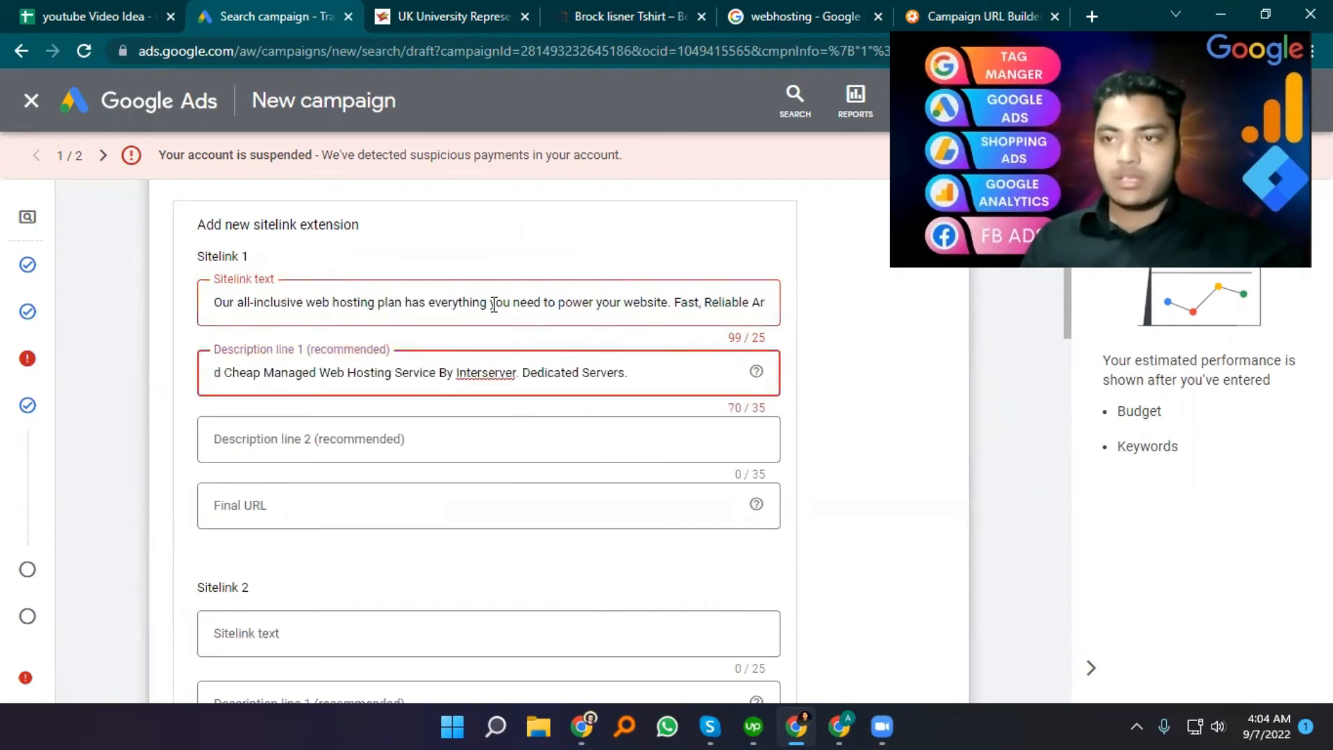
drag(409, 302, 771, 304)
key(ctrl+x)
click(347, 439)
key(ctrl+v)
key(ctrl+grave)
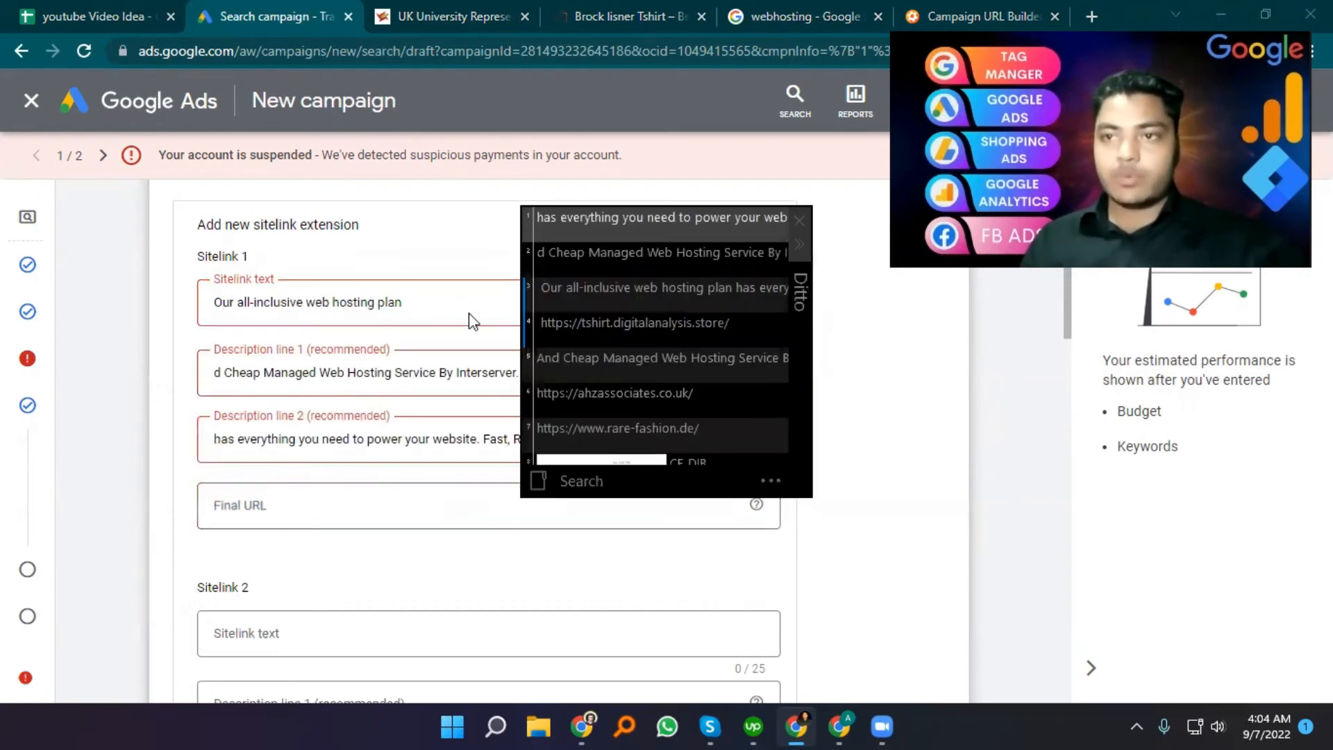
double_click(605, 321)
Shorten Sitelink 1's description line 2 to "has everything you need to power yo" and line 1 to "d Cheap Managed Web Hosting Servic"
click(613, 438)
key(BackSpace)
key(BackSpace)
key(BackSpace)
key(BackSpace)
key(BackSpace)
key(BackSpace)
key(BackSpace)
key(BackSpace)
key(BackSpace)
key(BackSpace)
key(BackSpace)
key(BackSpace)
key(BackSpace)
key(BackSpace)
key(BackSpace)
key(BackSpace)
key(BackSpace)
key(BackSpace)
key(BackSpace)
key(BackSpace)
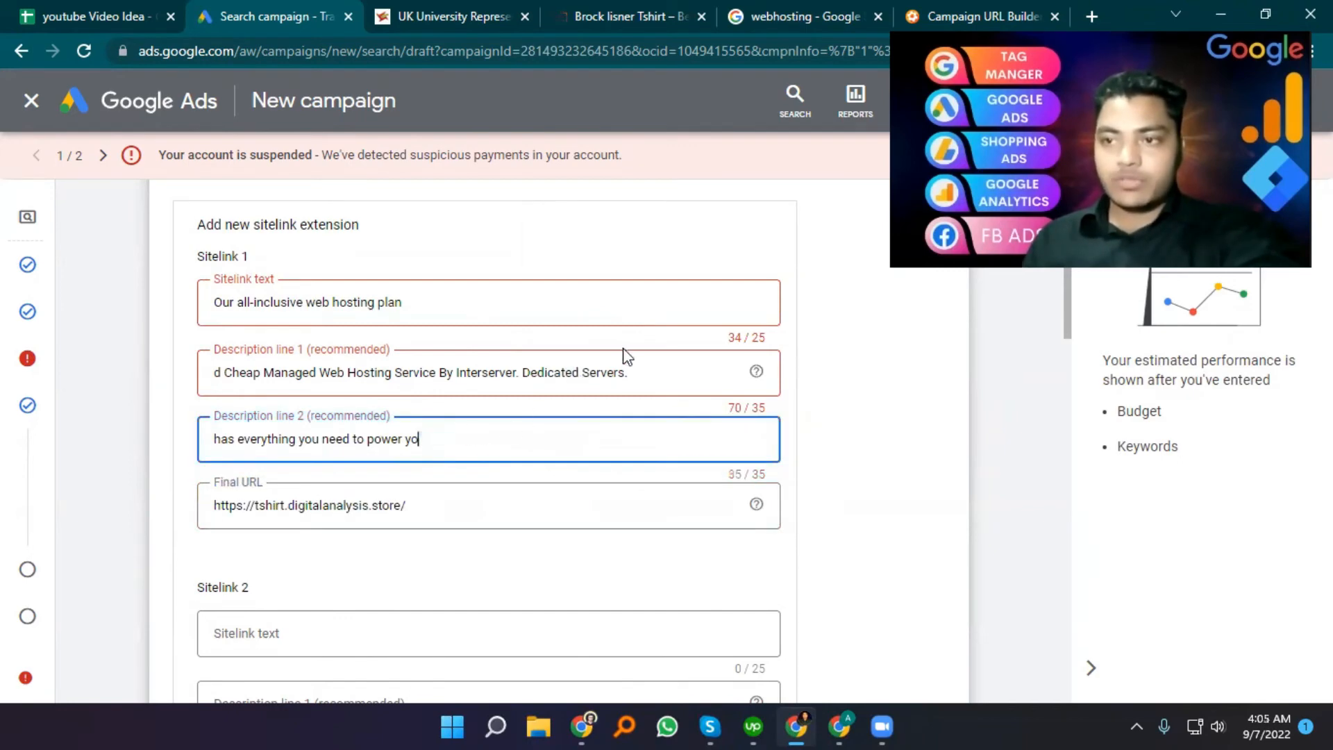
drag(633, 365, 431, 372)
key(BackSpace)
Shorten Sitelink 1's text to "Our all-inclusive we" and save the sitelink extension
scroll(471, 465, down, 3)
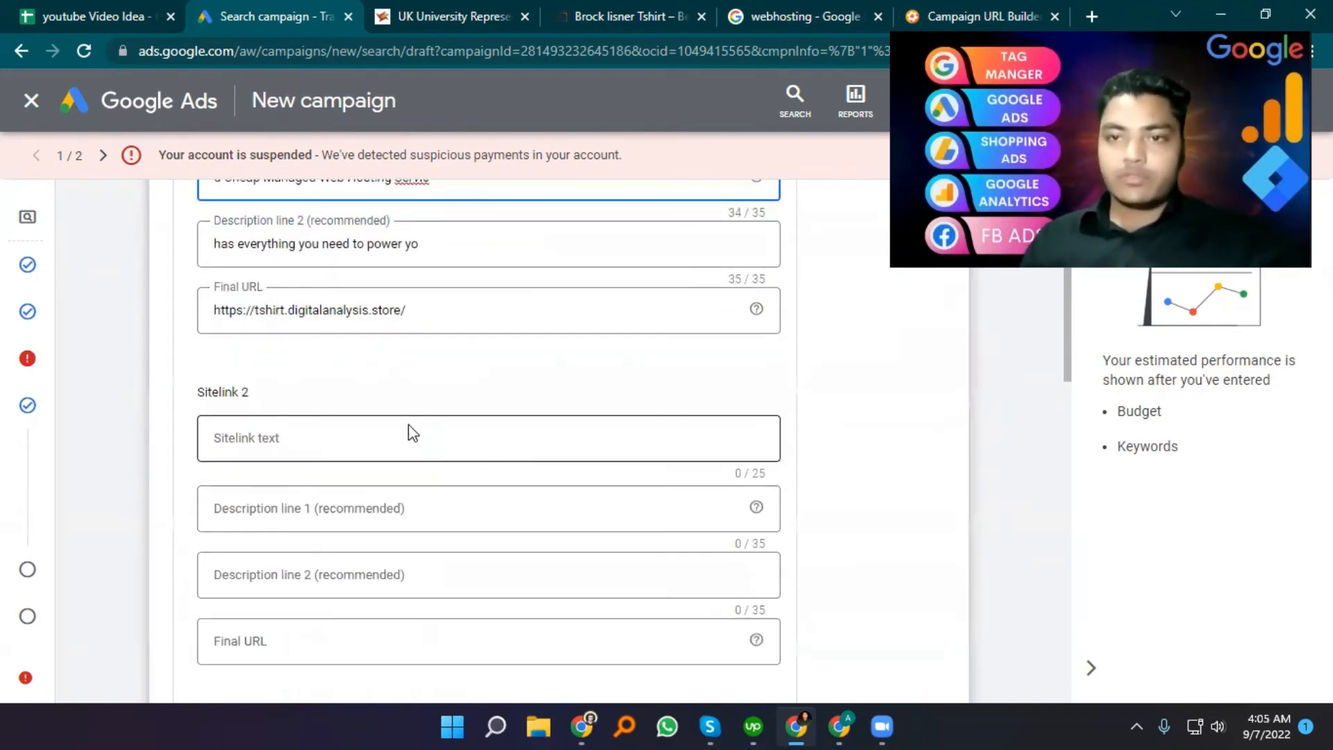
scroll(565, 408, down, 15)
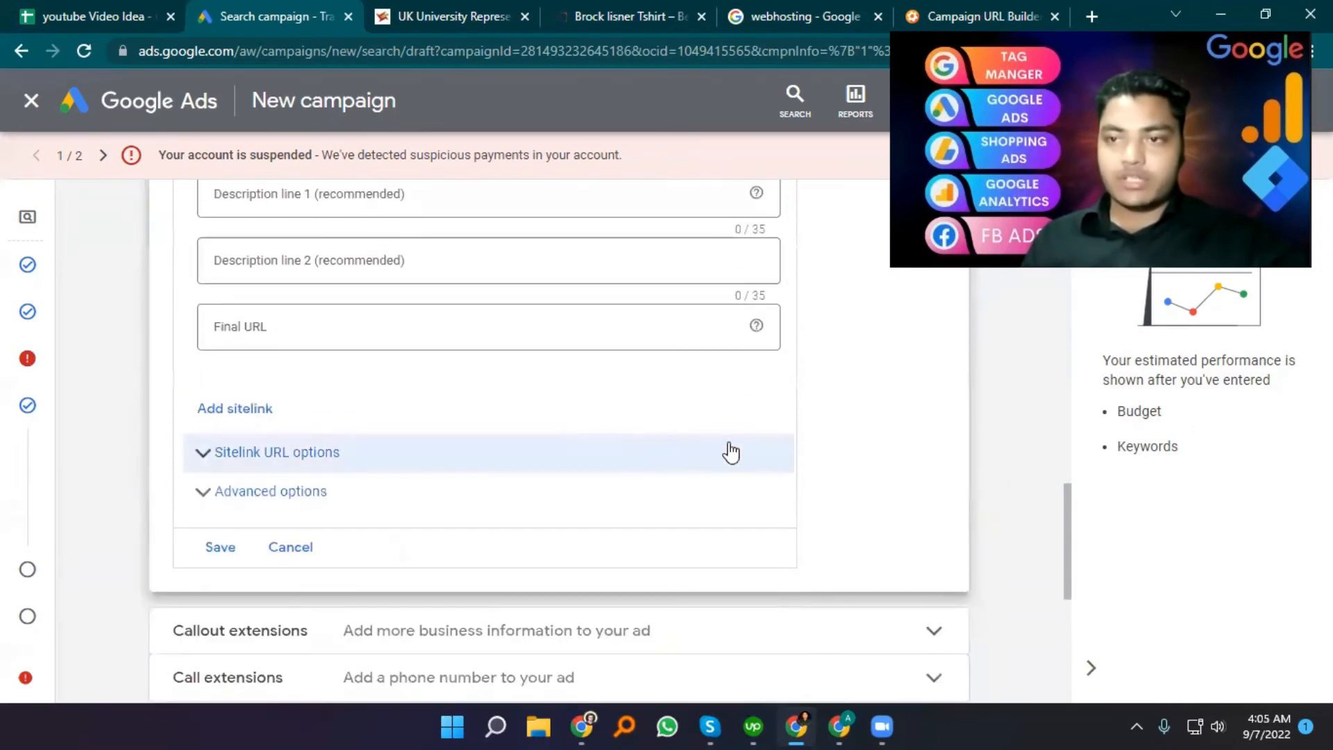
scroll(536, 432, up, 20)
scroll(465, 384, down, 5)
scroll(722, 497, down, 15)
click(211, 256)
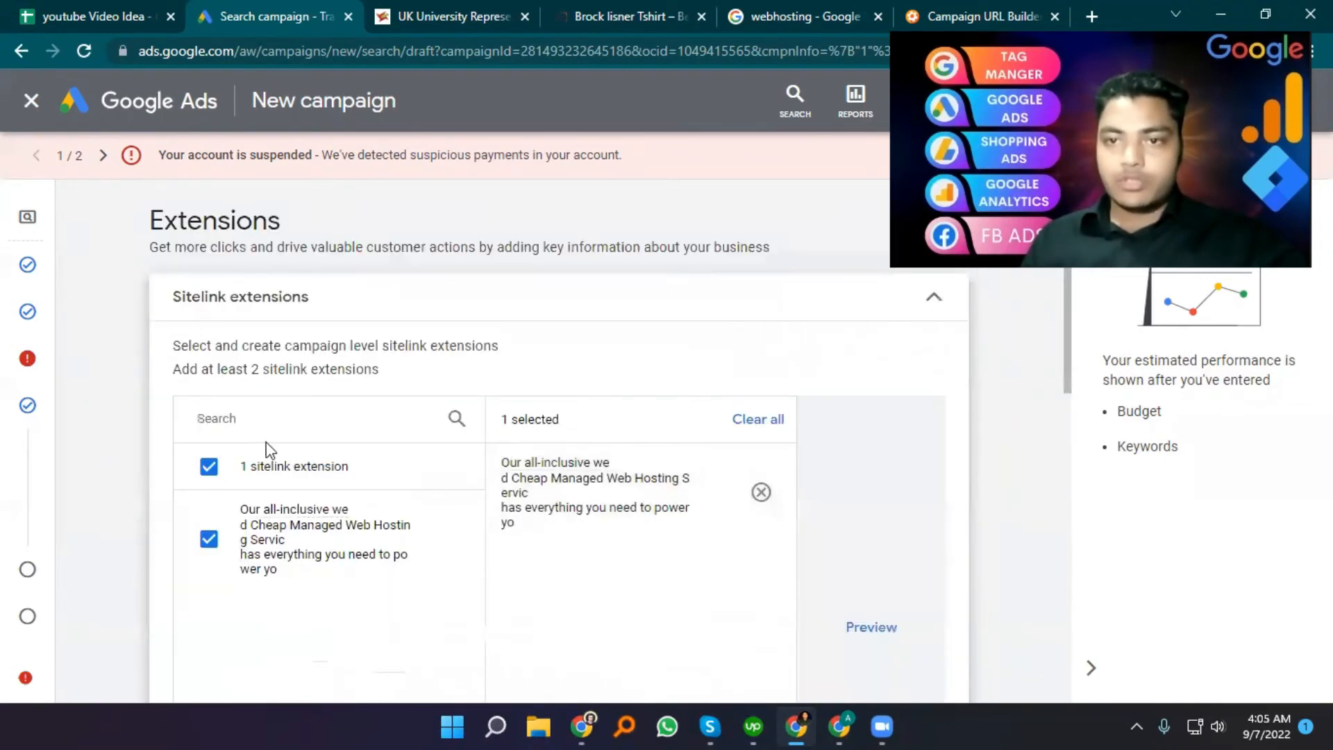
Continue to the budget, set the campaign's average daily budget to US$10 and proceed to the review
scroll(493, 486, down, 5)
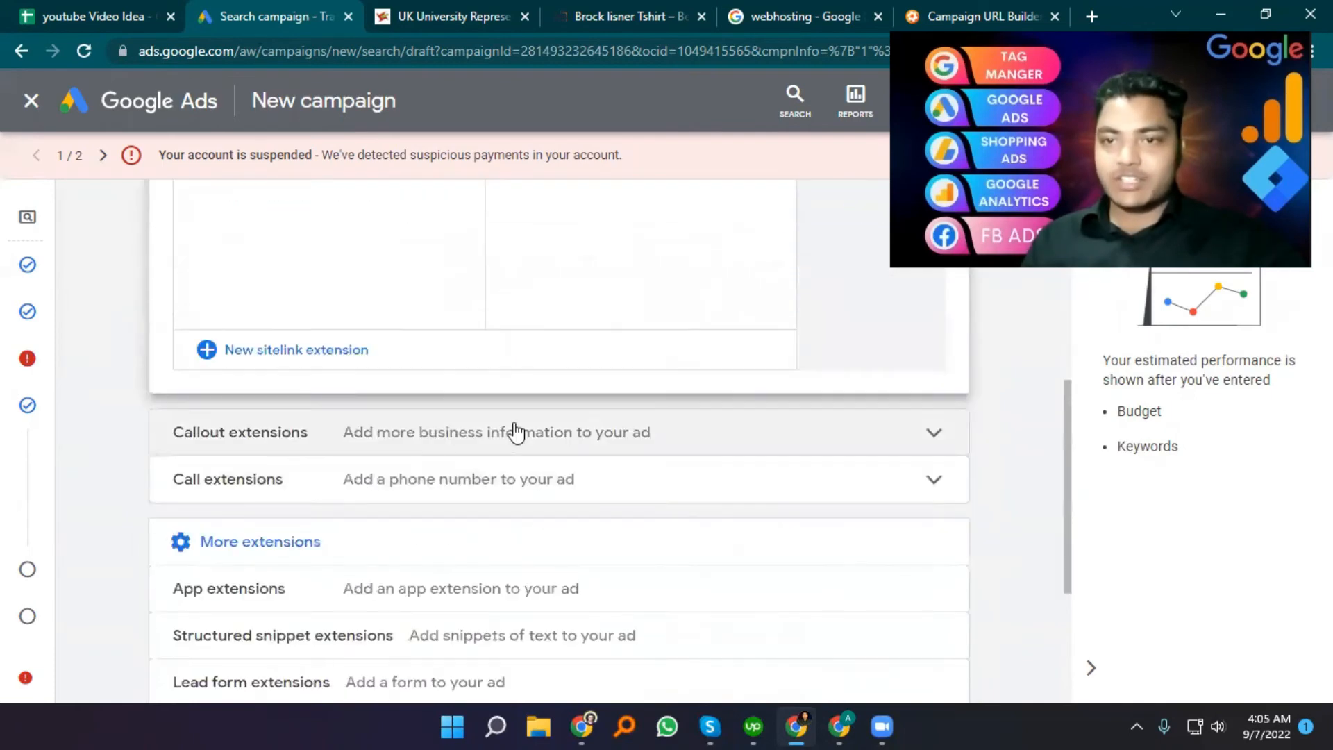
scroll(625, 459, down, 3)
click(919, 561)
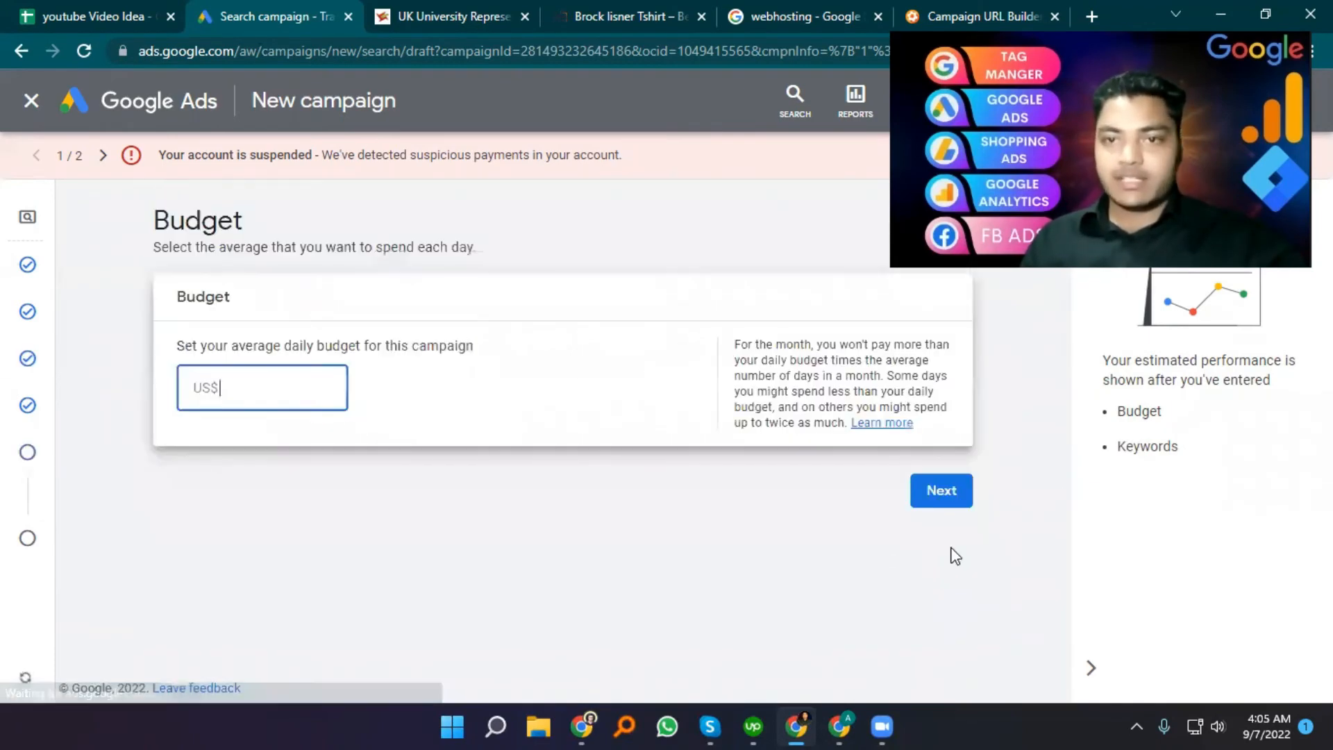
mouse_move(21, 458)
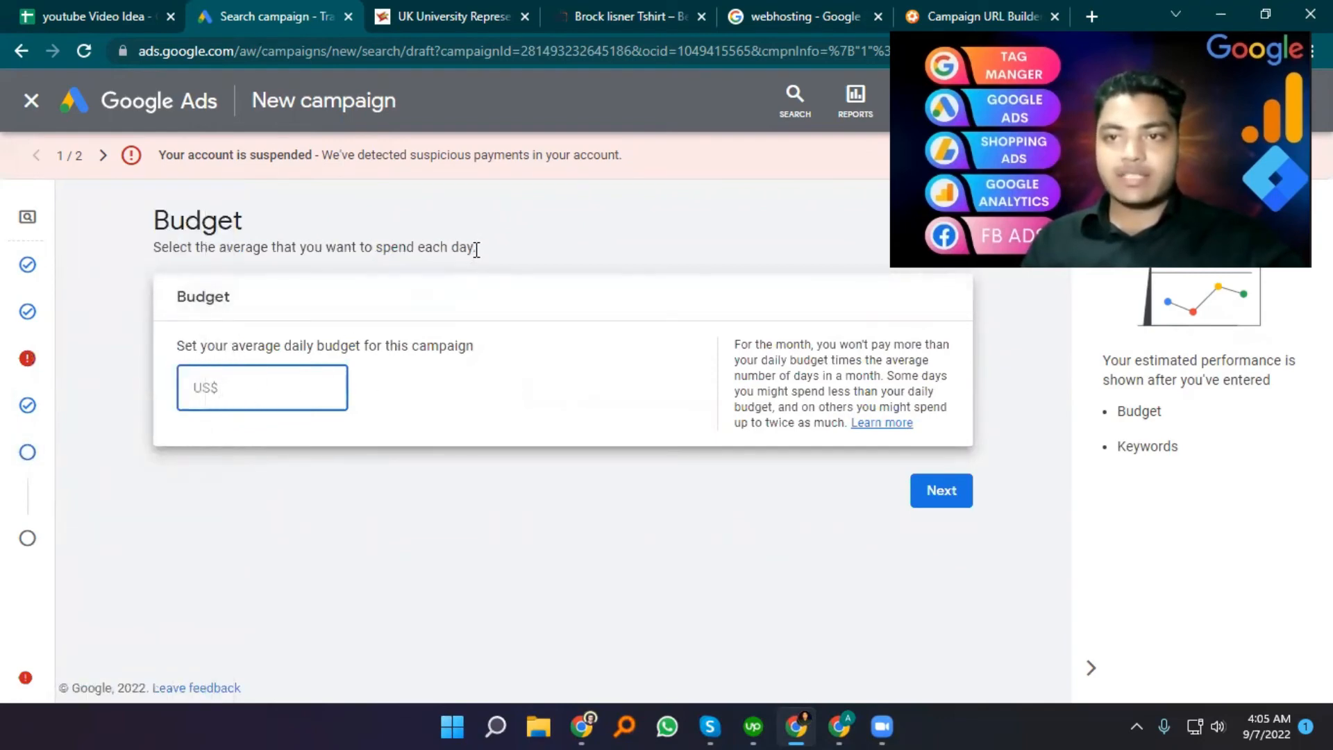
drag(476, 248, 260, 248)
click(242, 380)
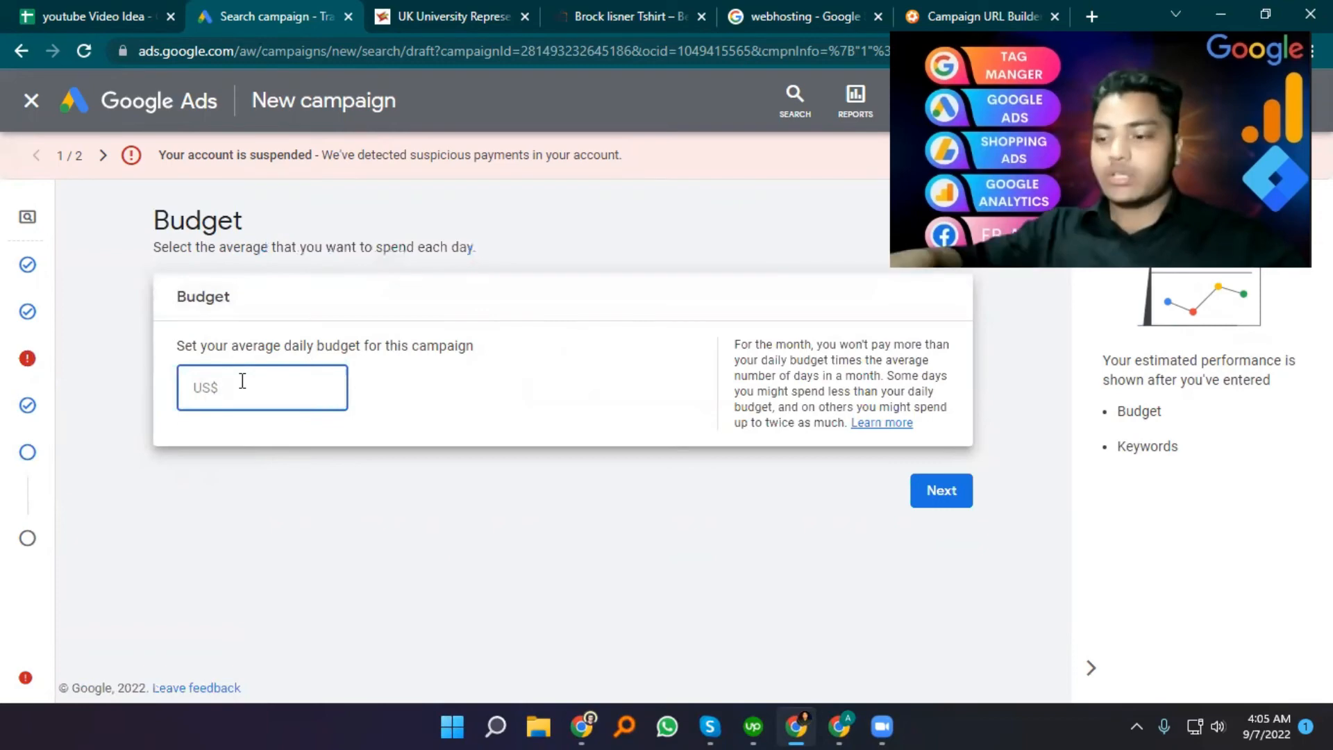
text(10)
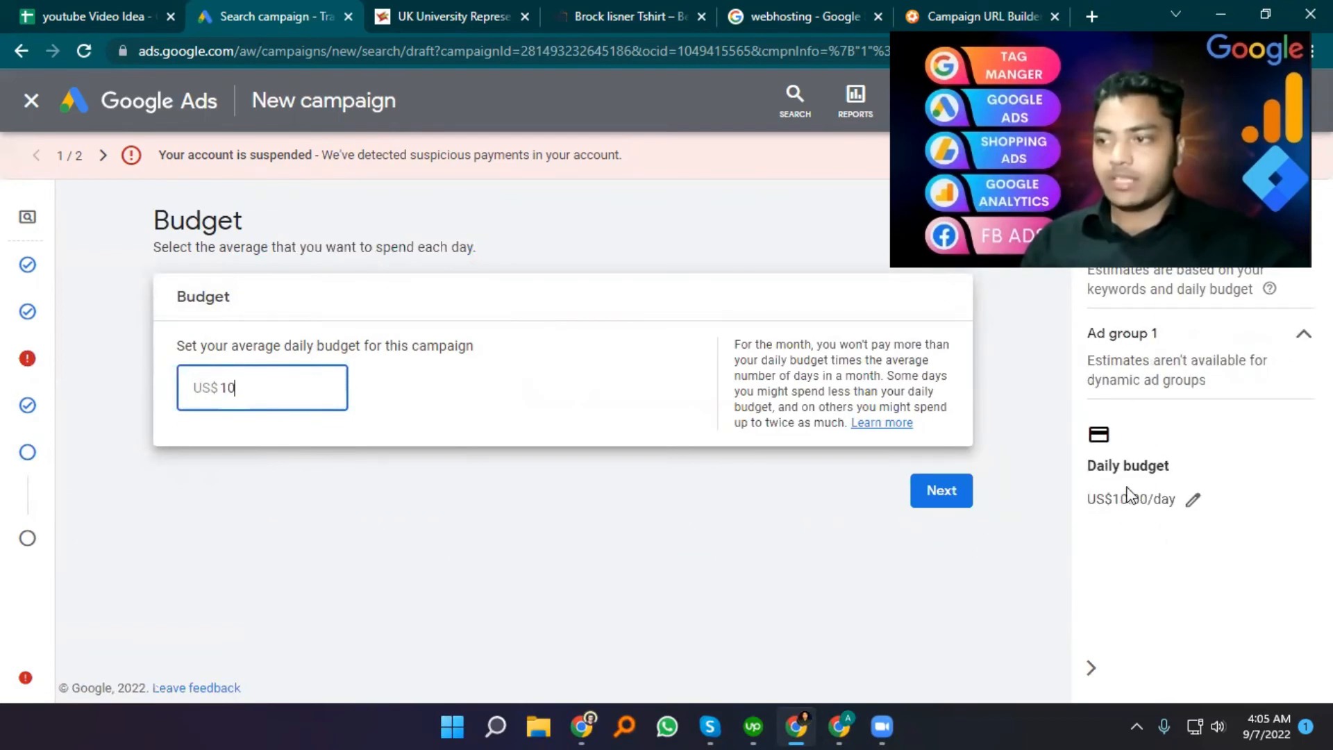
click(951, 493)
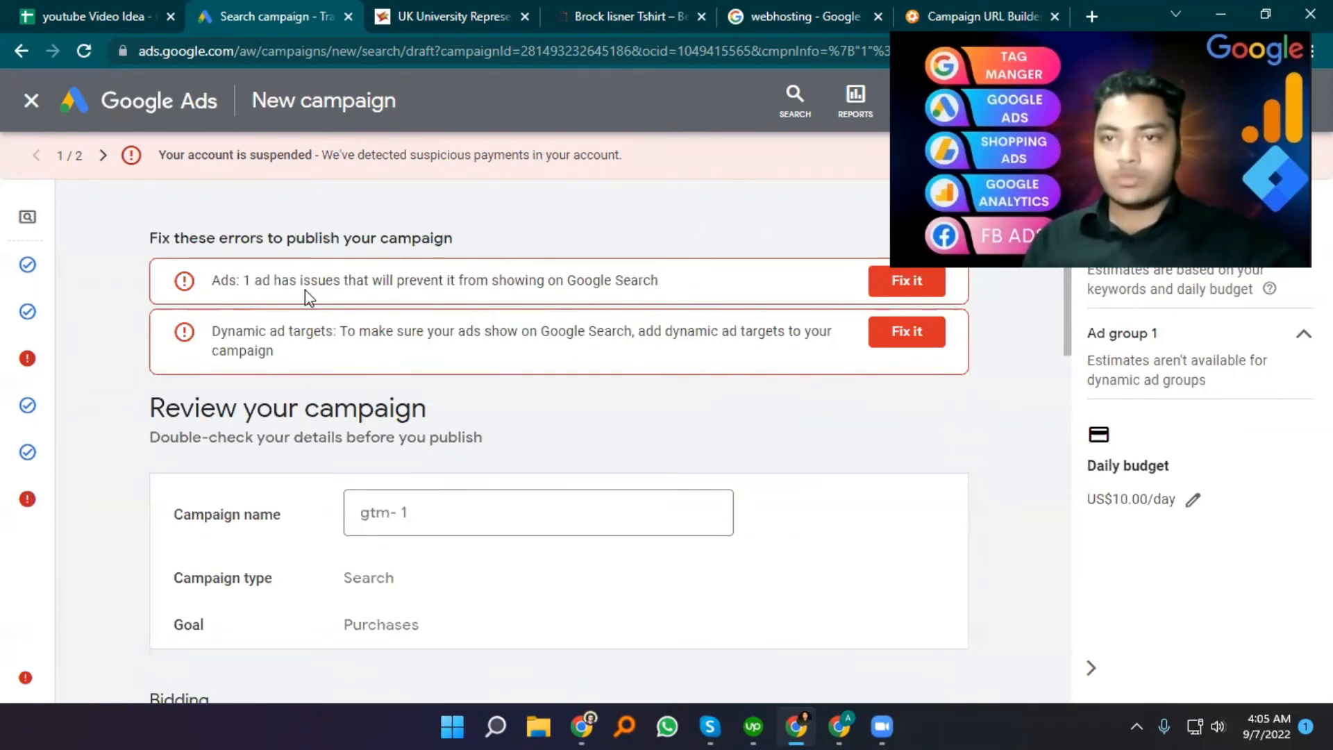
Examine the publishing errors and the campaign name, type, goal and bidding in the campaign review
drag(246, 280, 537, 286)
click(357, 314)
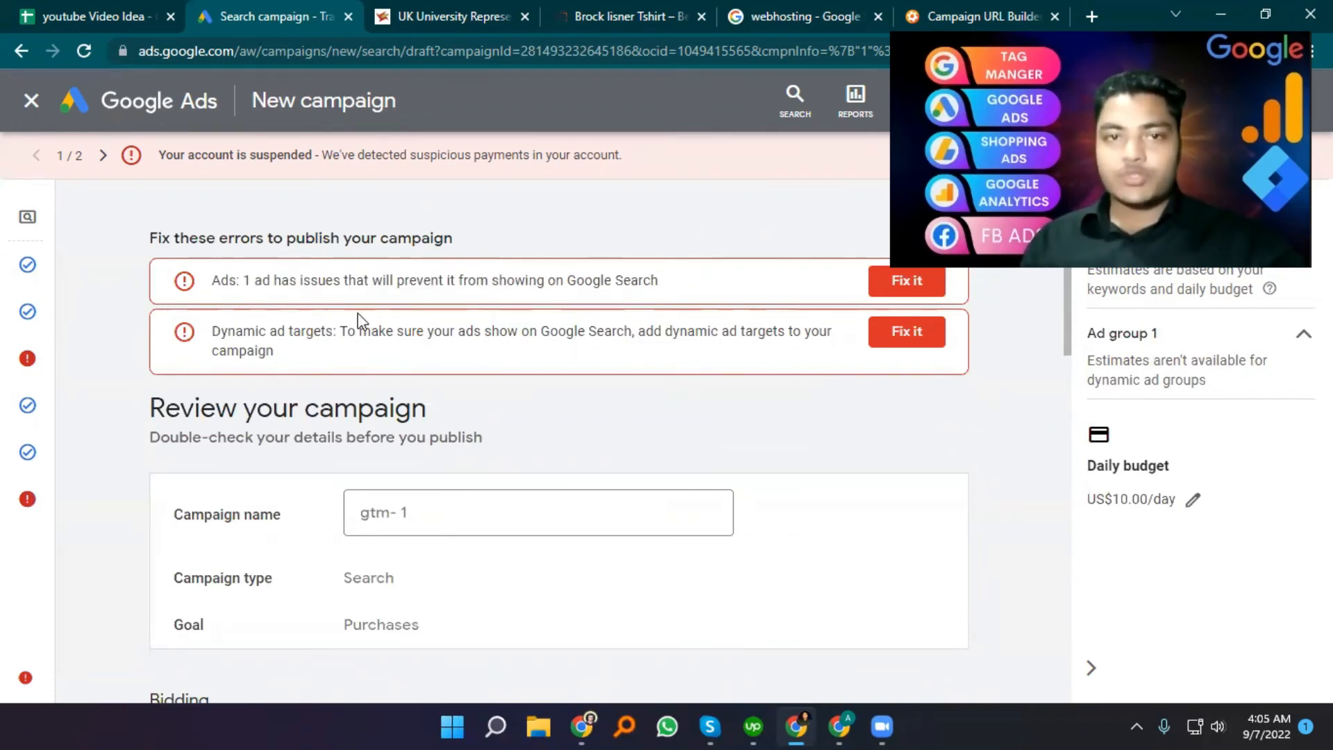
scroll(314, 524, down, 3)
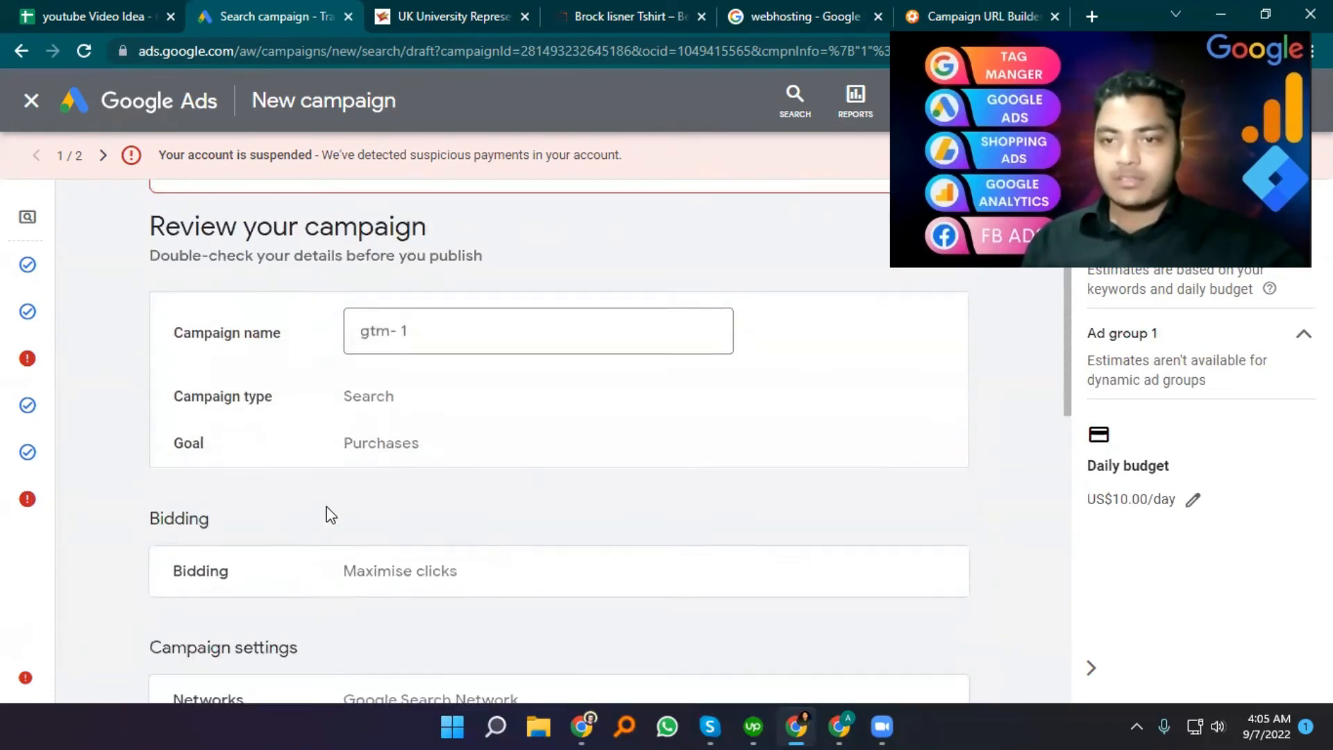
click(405, 315)
drag(405, 315, 316, 321)
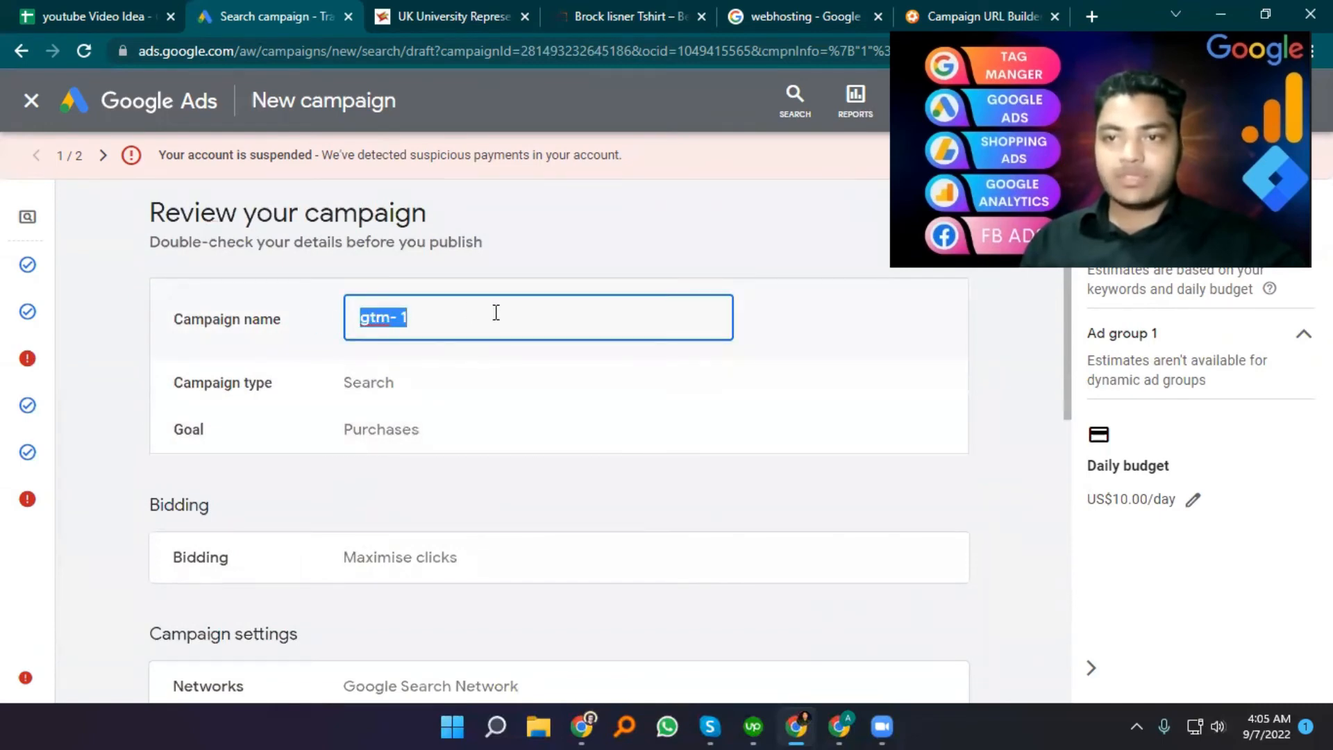
click(453, 313)
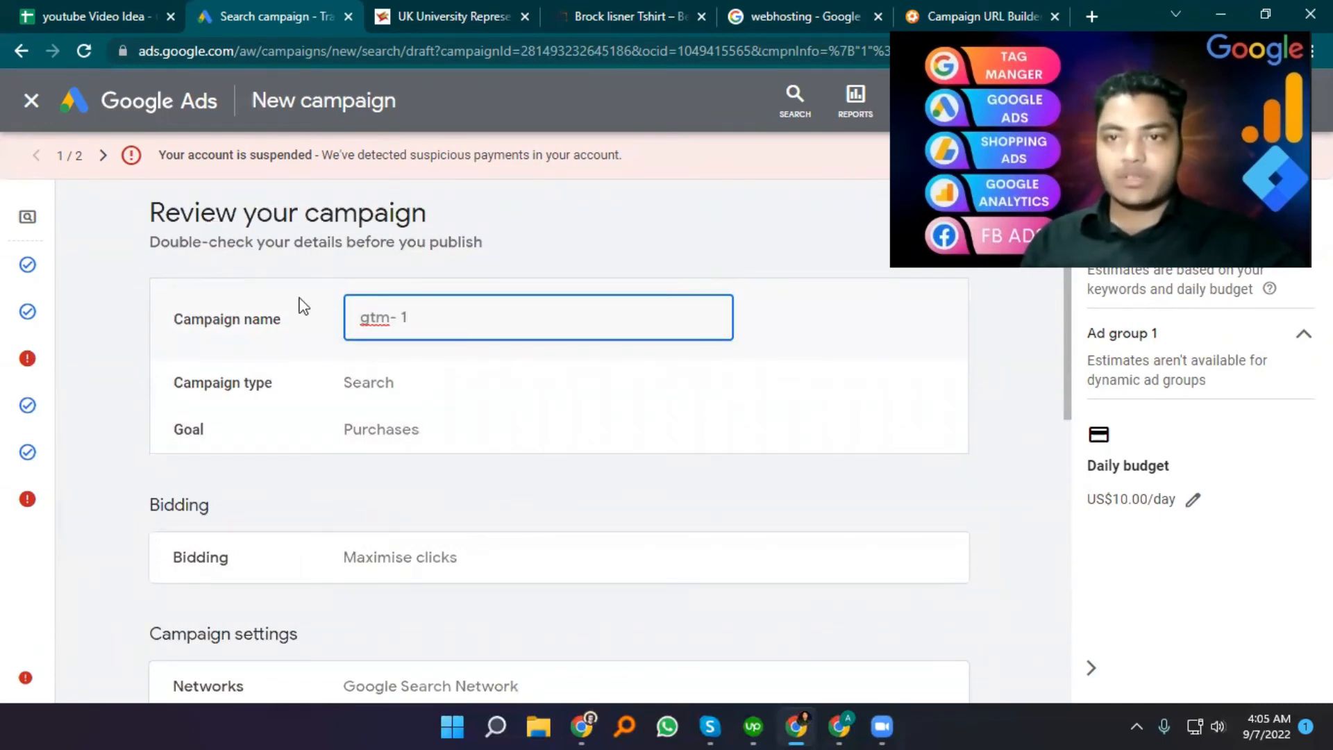
mouse_move(43, 563)
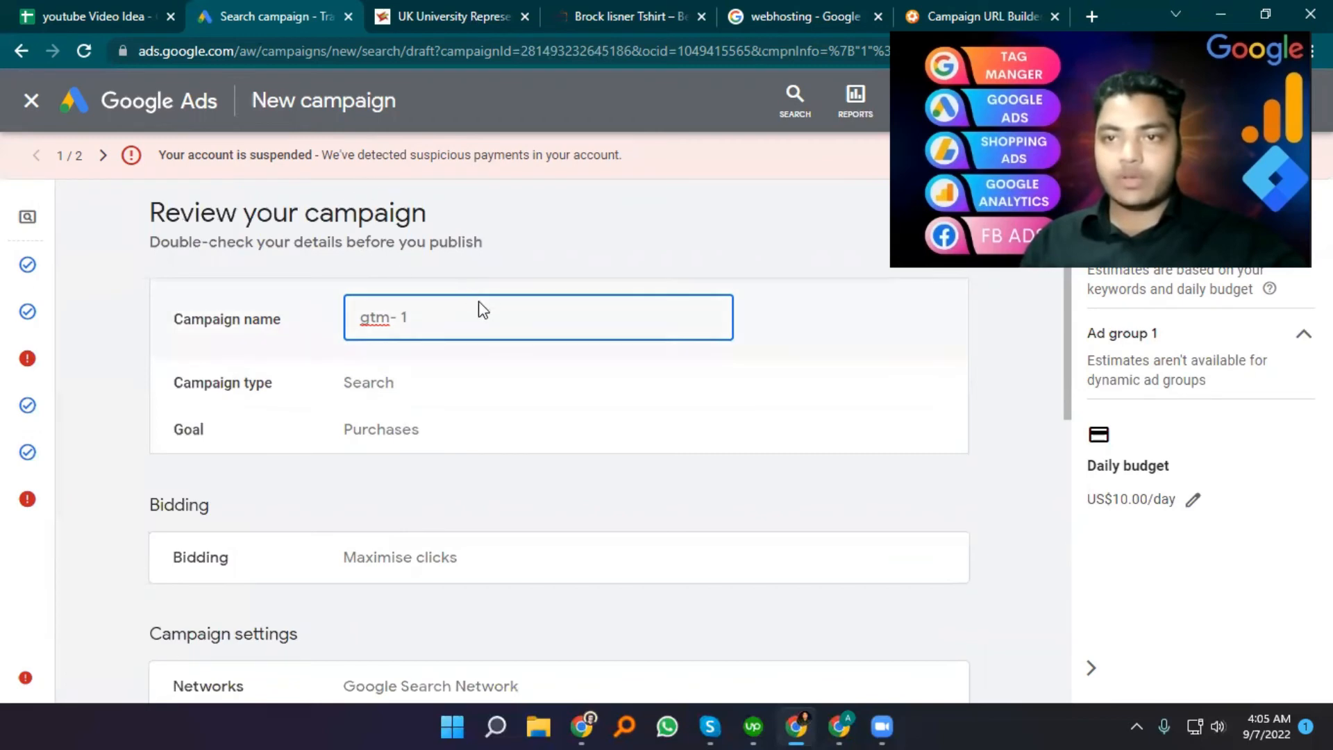
click(368, 386)
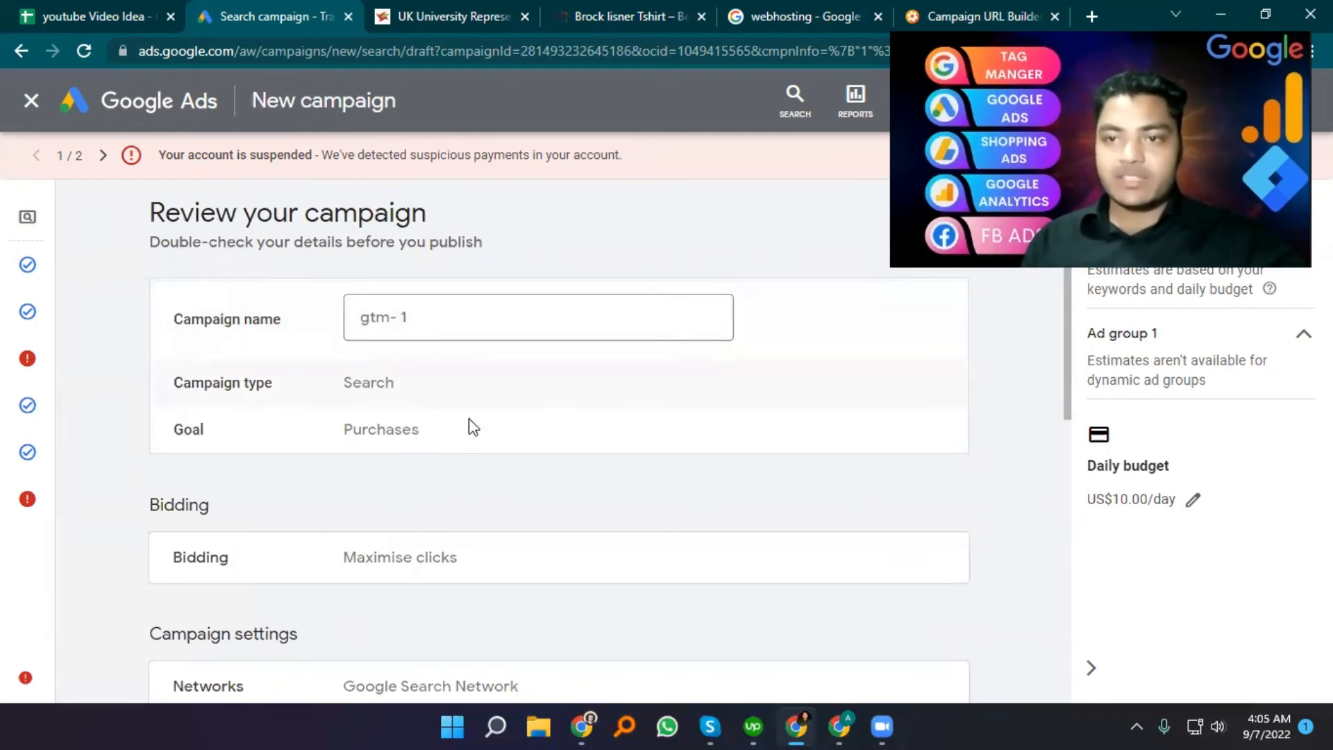
scroll(372, 471, down, 2)
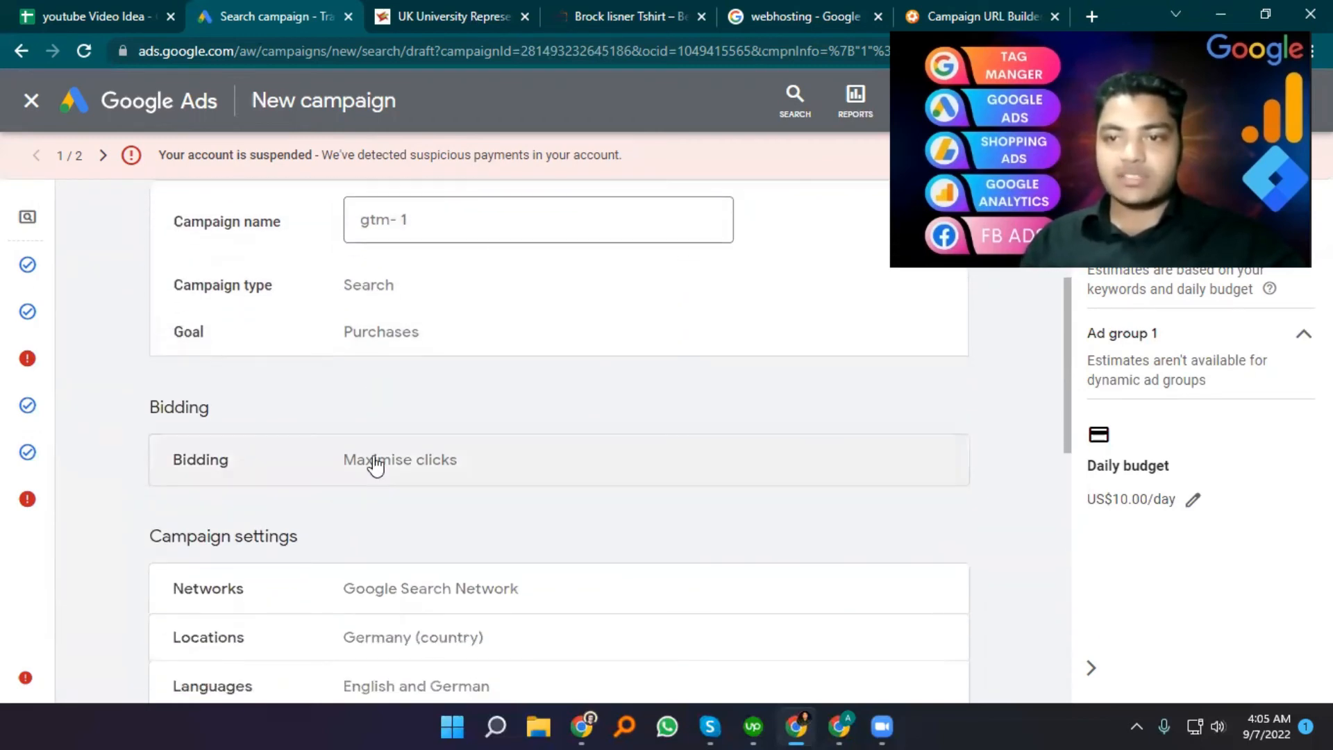
Reopen the bidding settings, set a maximum CPC bid limit of US$.40 and continue to the campaign settings
click(372, 468)
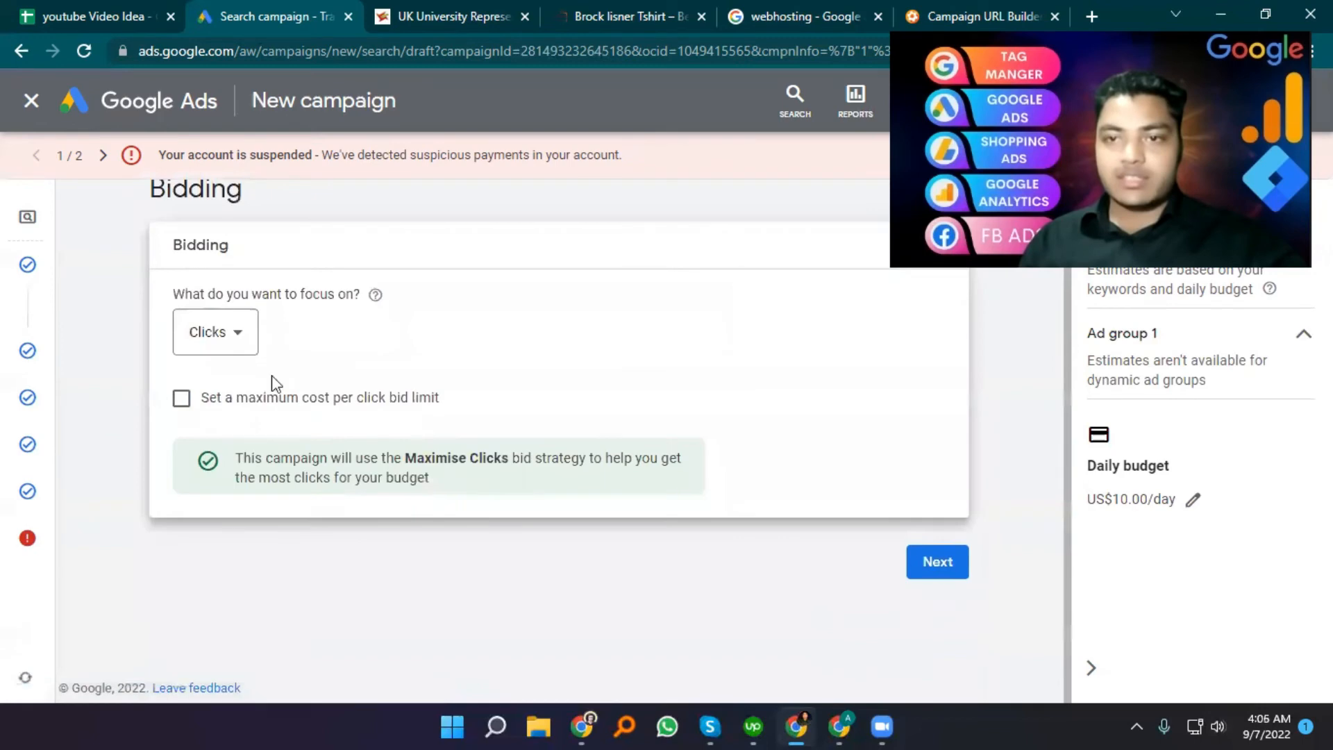
click(181, 397)
click(265, 477)
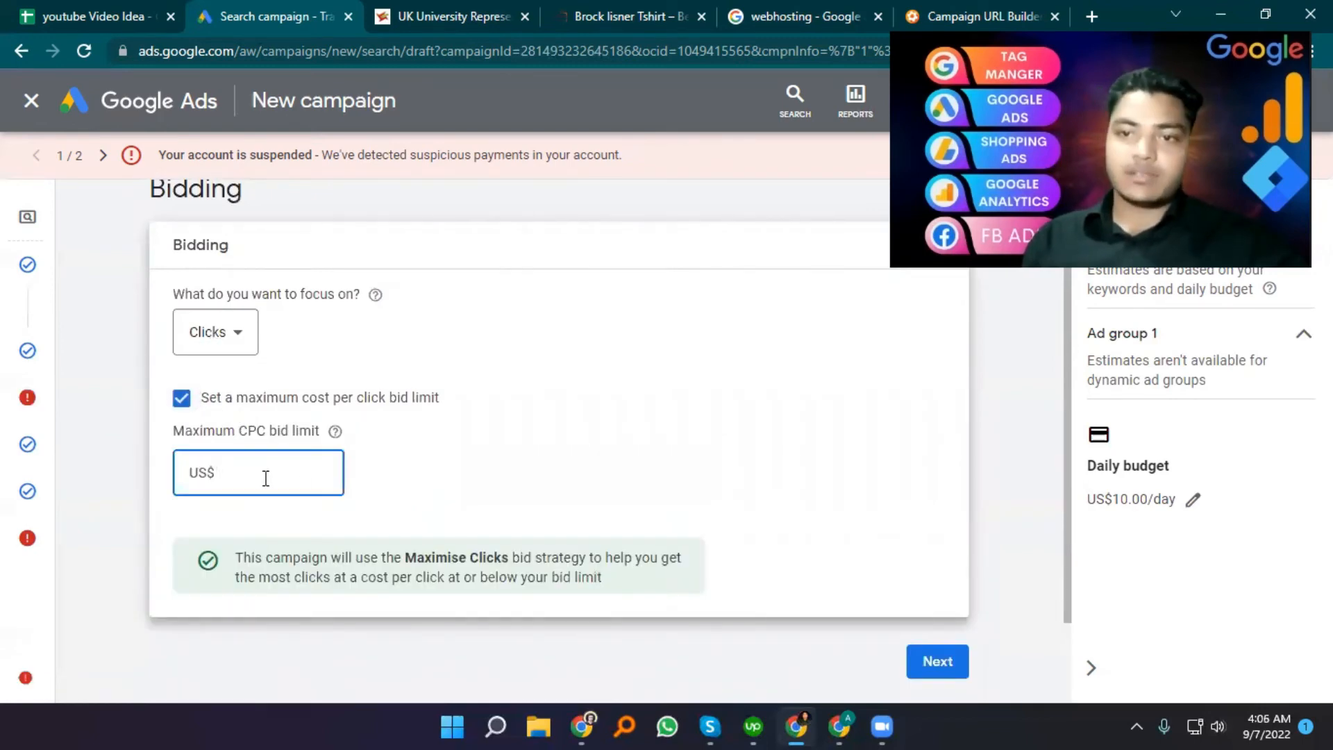
text(.40)
click(873, 501)
click(938, 662)
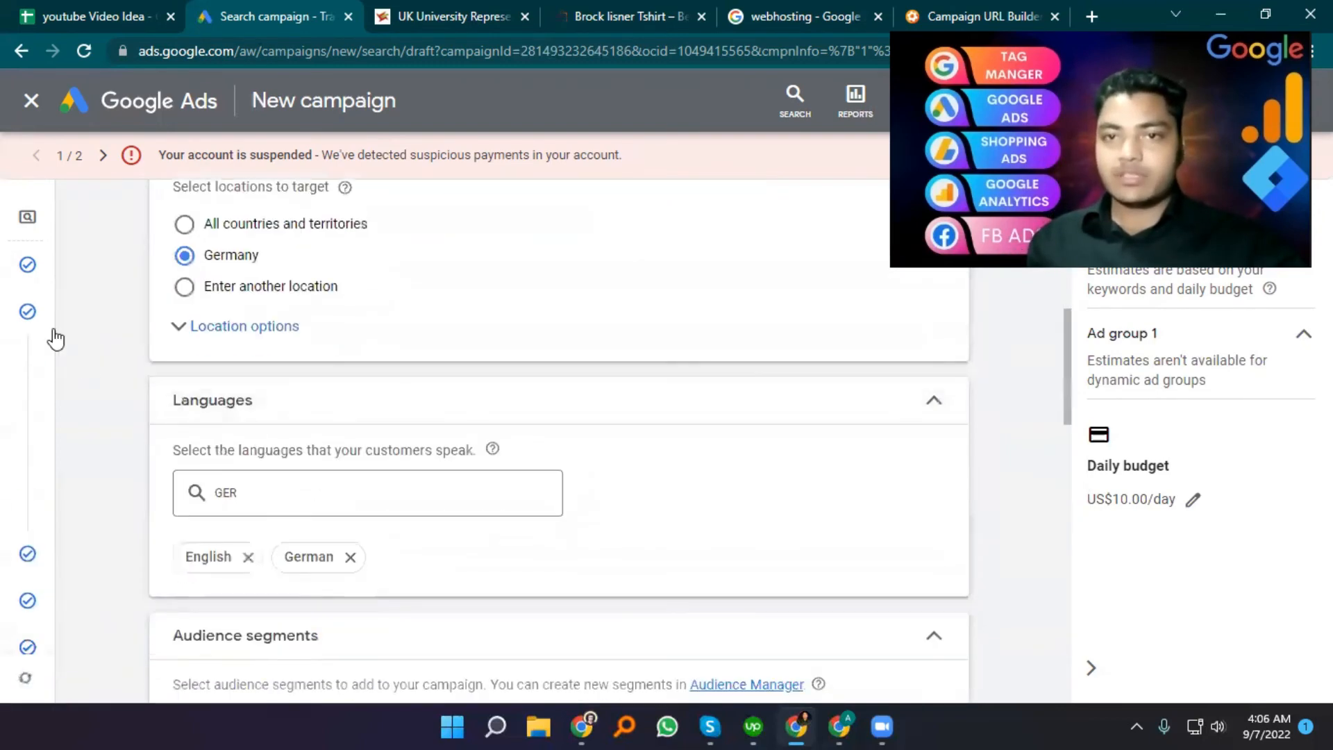
Return to the campaign review and look over the errors and campaign details
mouse_move(27, 616)
click(60, 631)
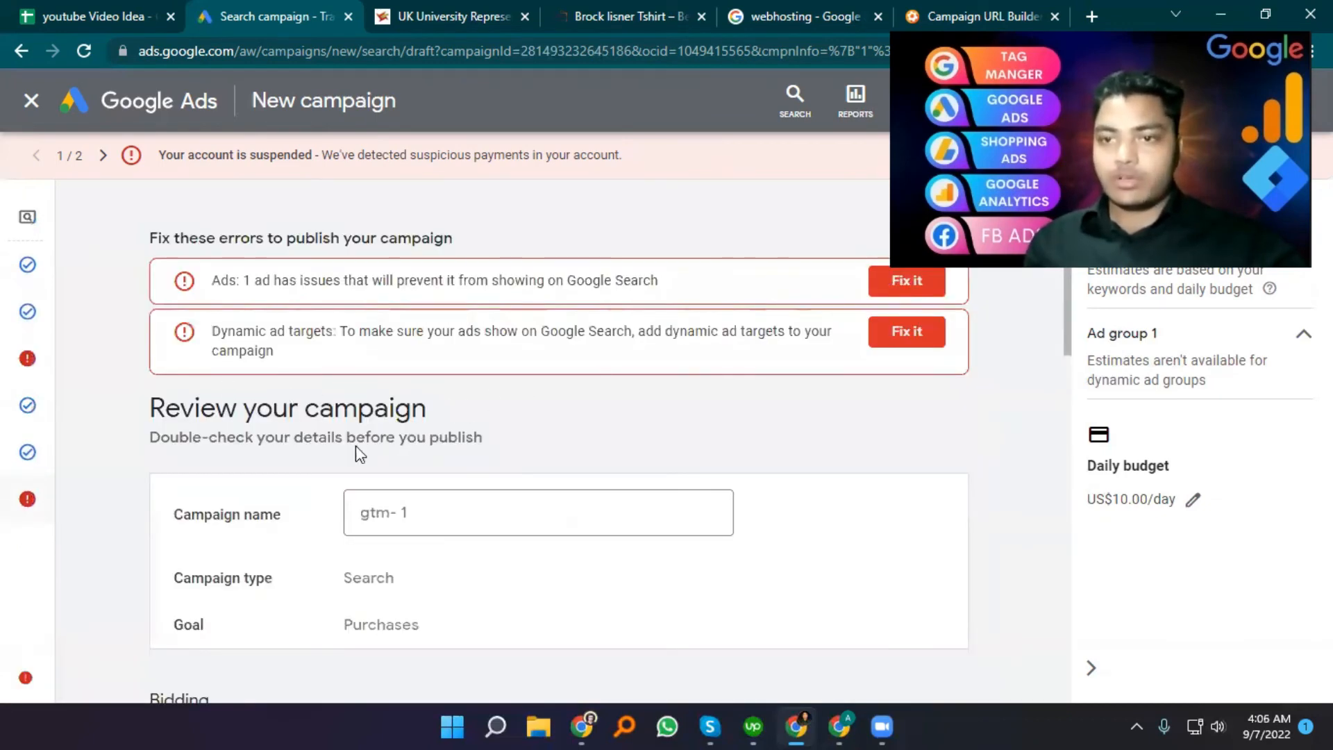
scroll(359, 455, down, 8)
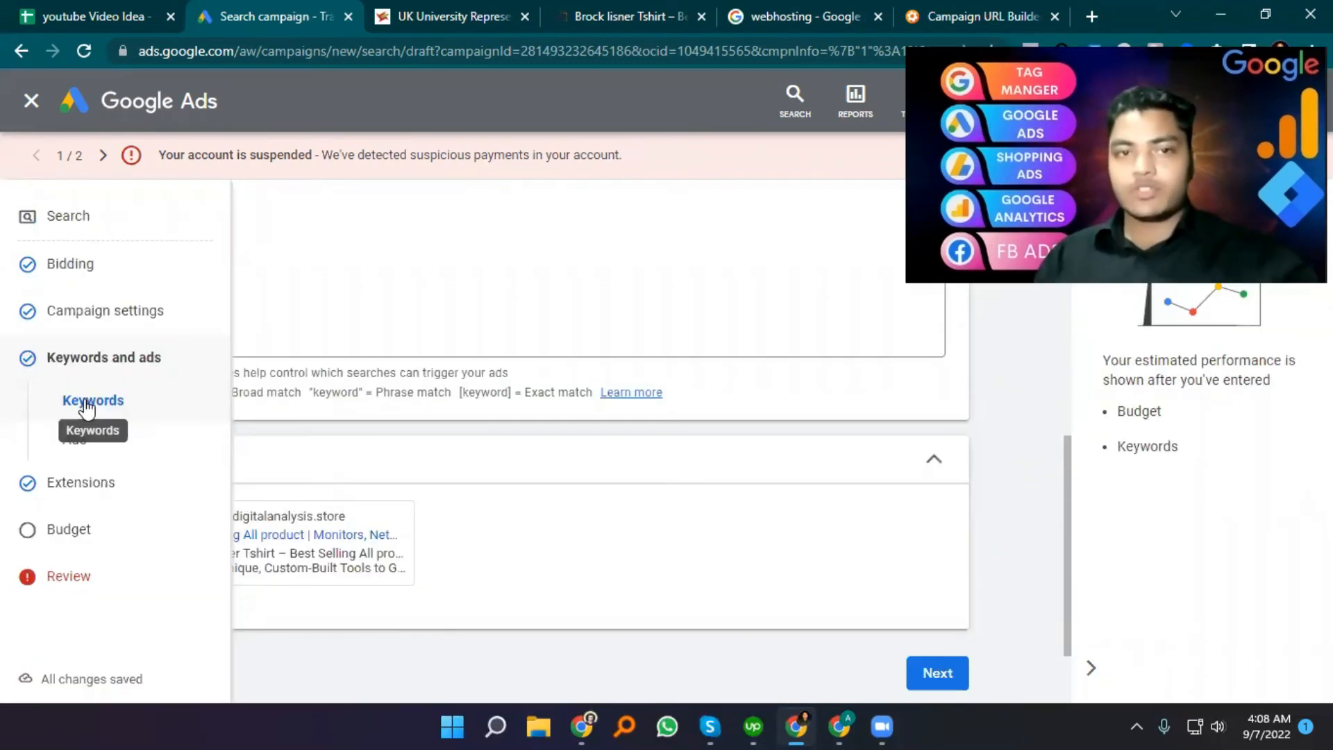
scroll(458, 375, up, 9)
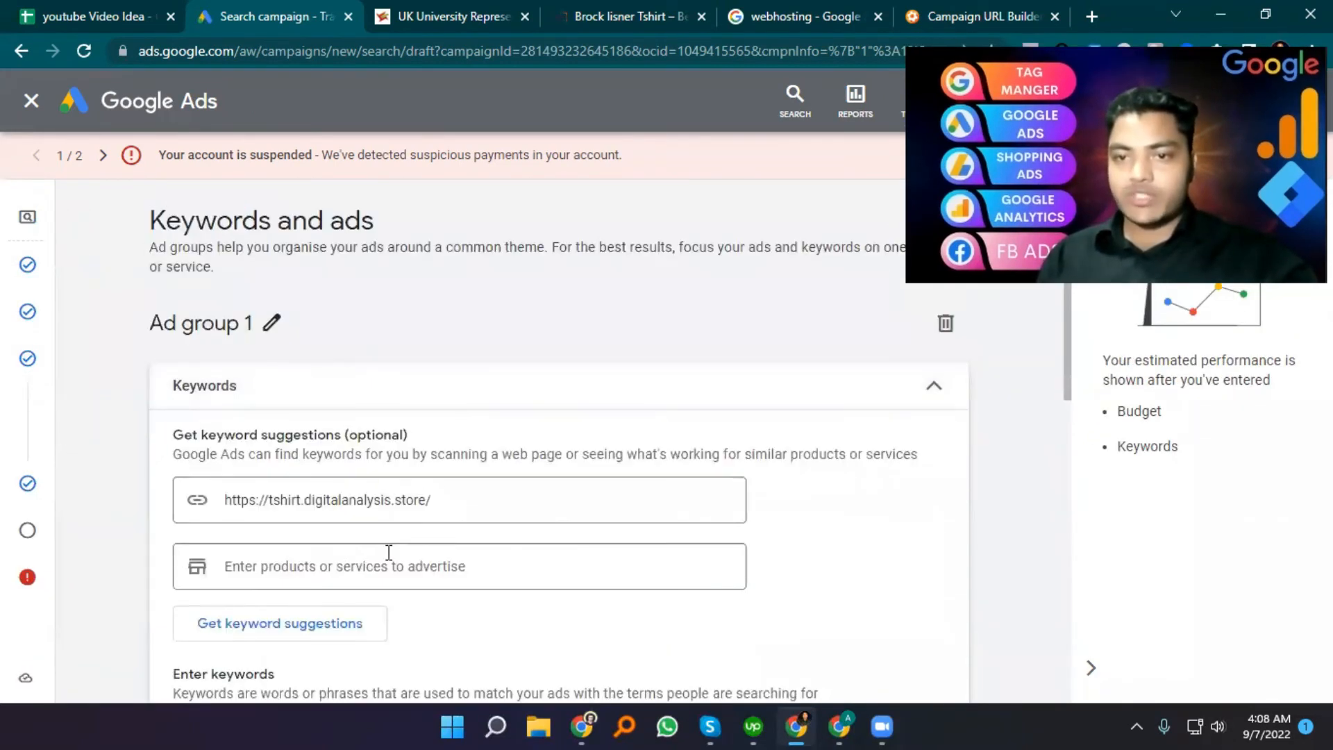
click(389, 553)
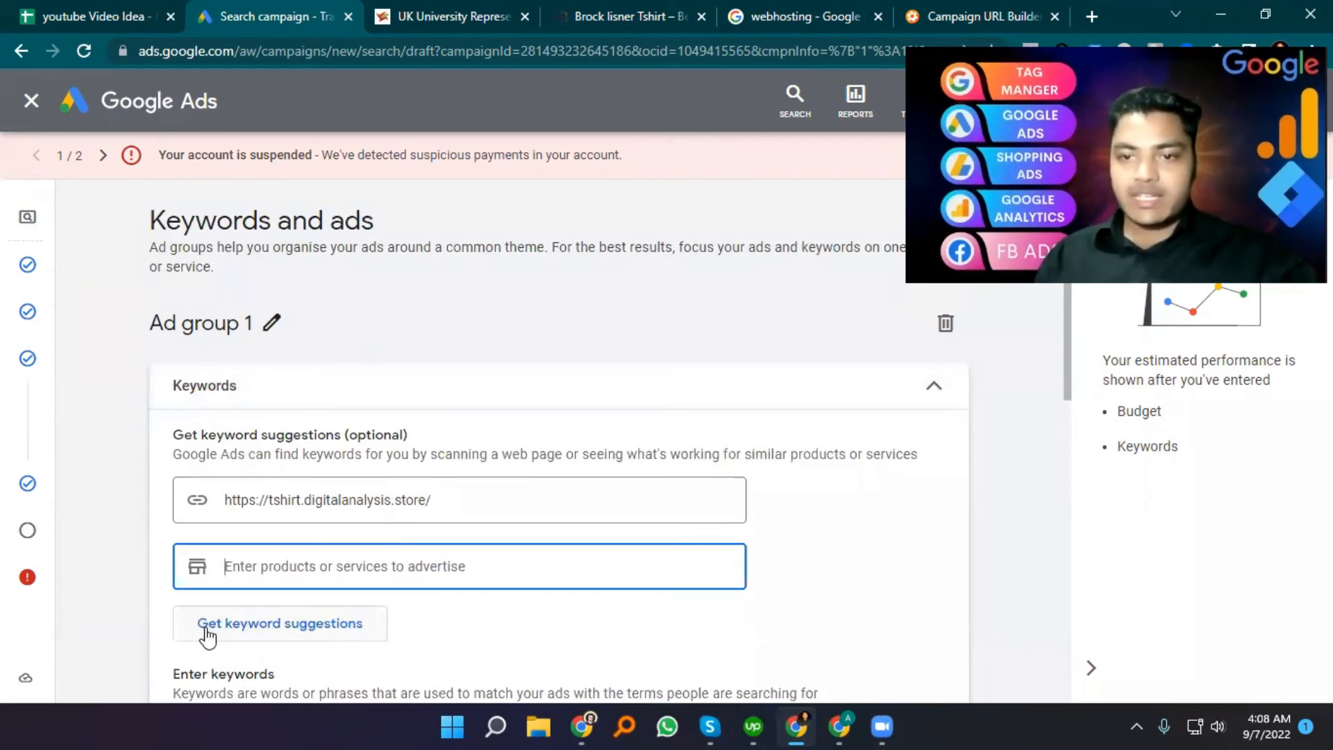
click(213, 625)
scroll(551, 544, down, 2)
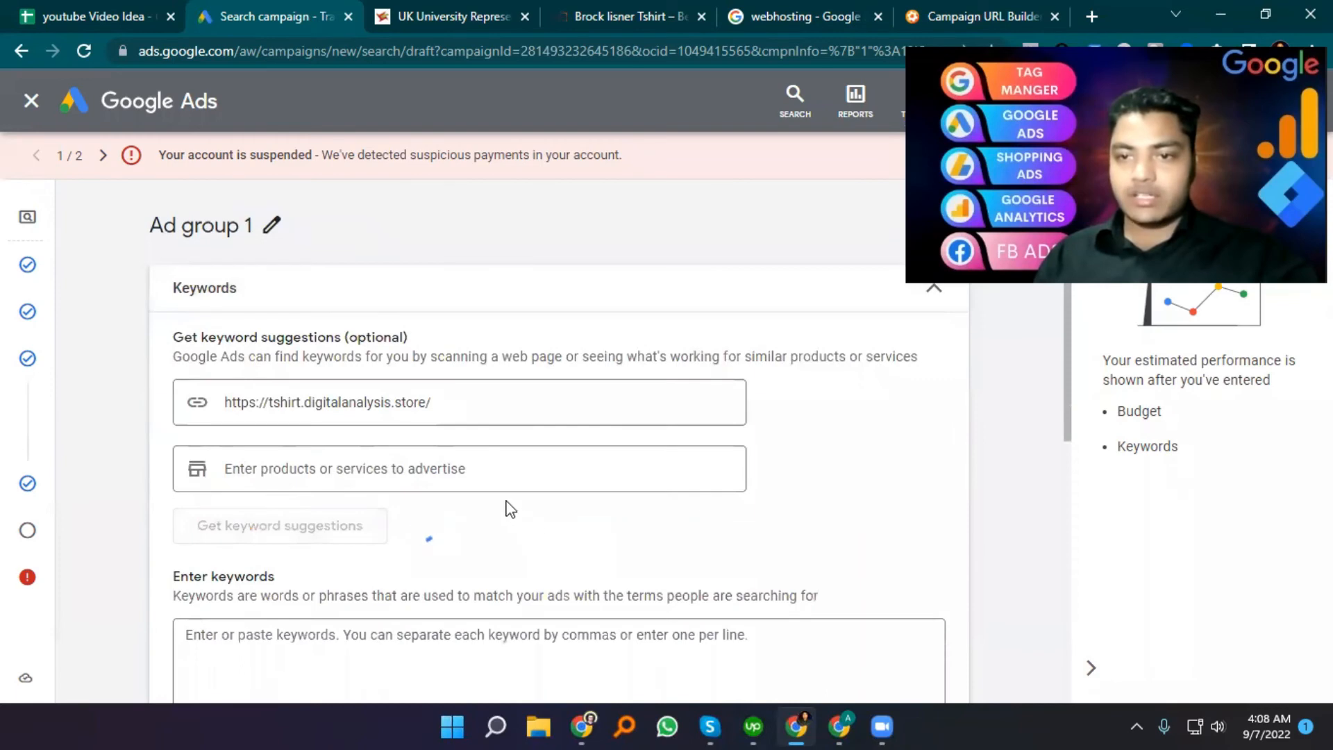
scroll(515, 515, down, 3)
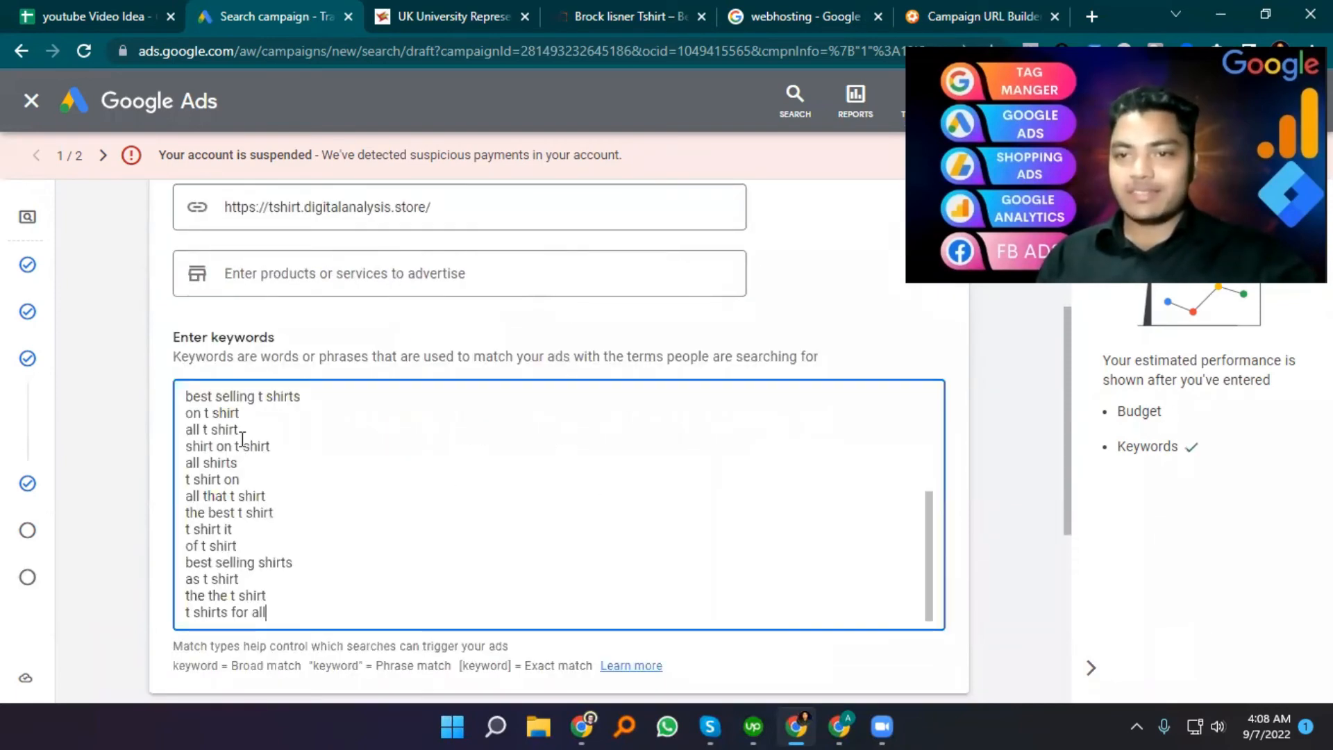
Look through the suggested T-shirt keywords in Ad group 1 and the available planning tools, such as Keyword Planner
scroll(277, 514, down, 2)
drag(276, 515, 167, 282)
click(299, 414)
scroll(316, 450, up, 4)
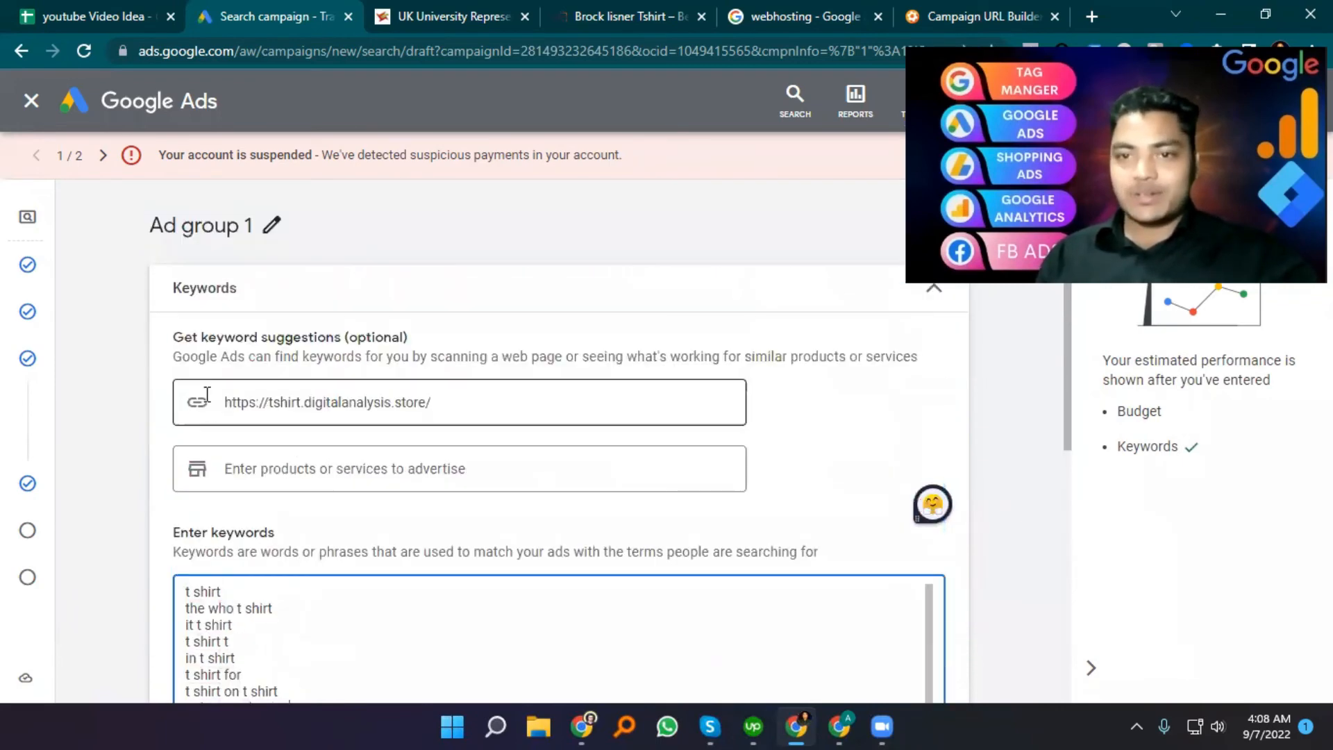
scroll(200, 412, down, 5)
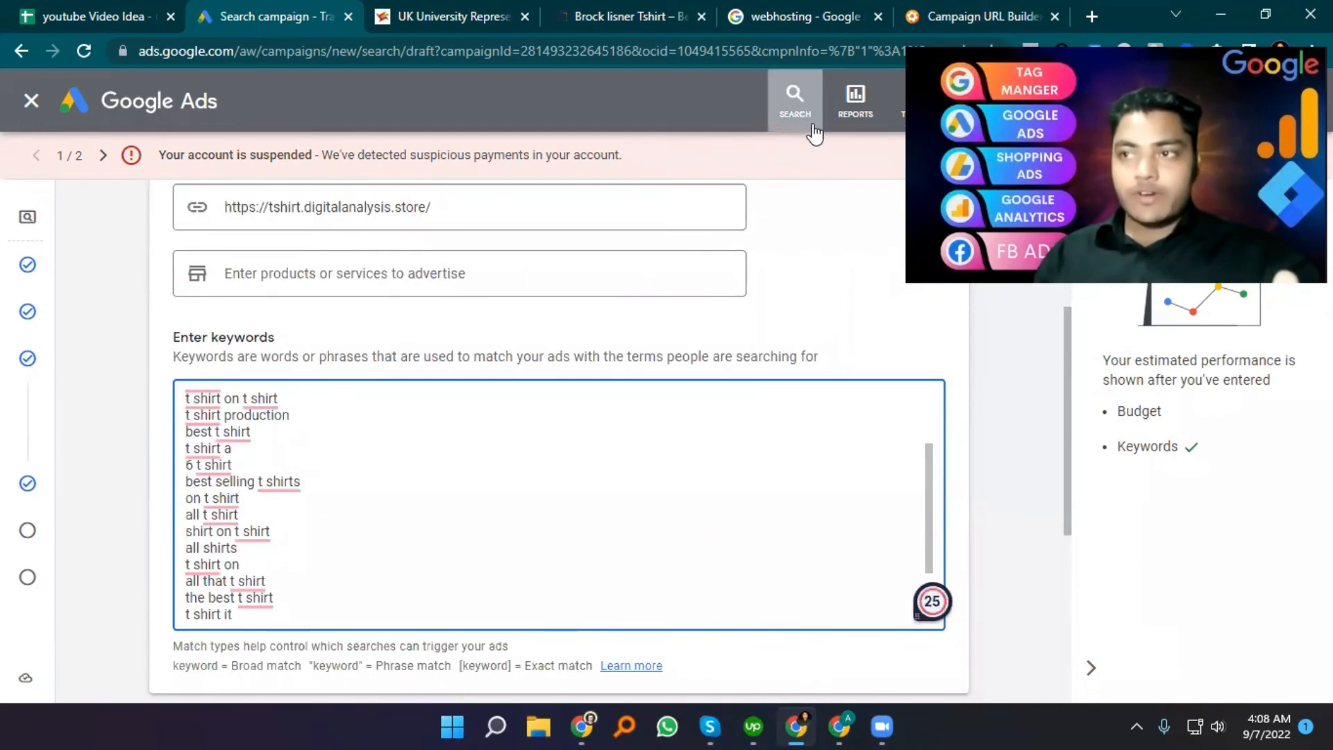
click(924, 97)
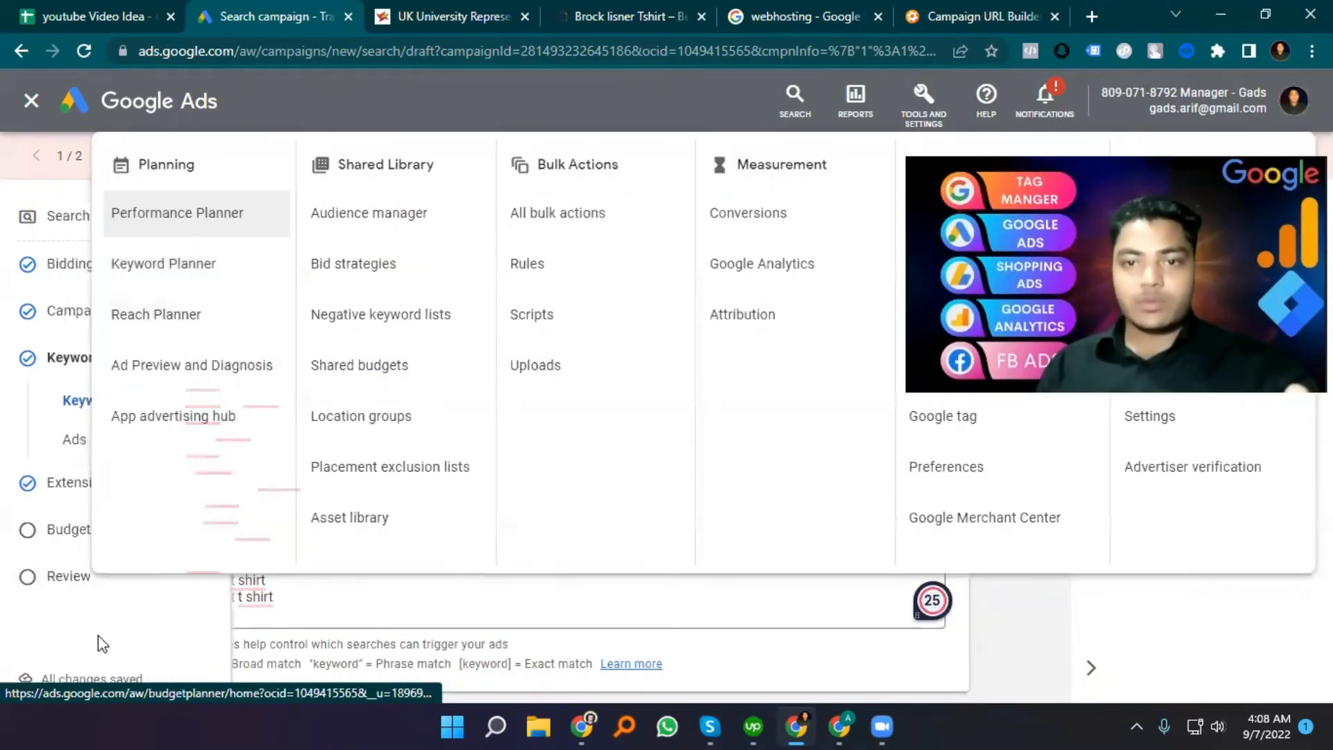
click(120, 615)
Continue to the extensions, select the existing managed web hosting sitelink and proceed to the budget
scroll(129, 547, down, 5)
click(965, 560)
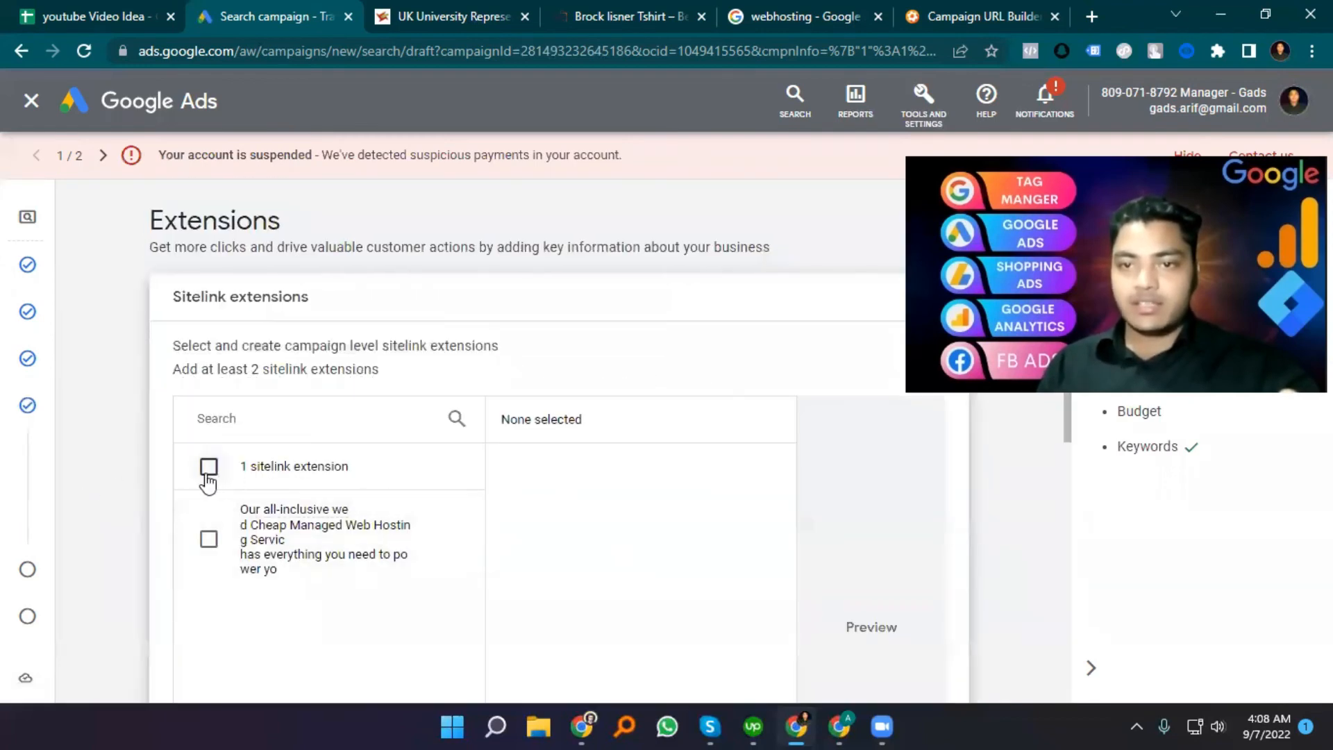
click(208, 539)
scroll(167, 458, down, 5)
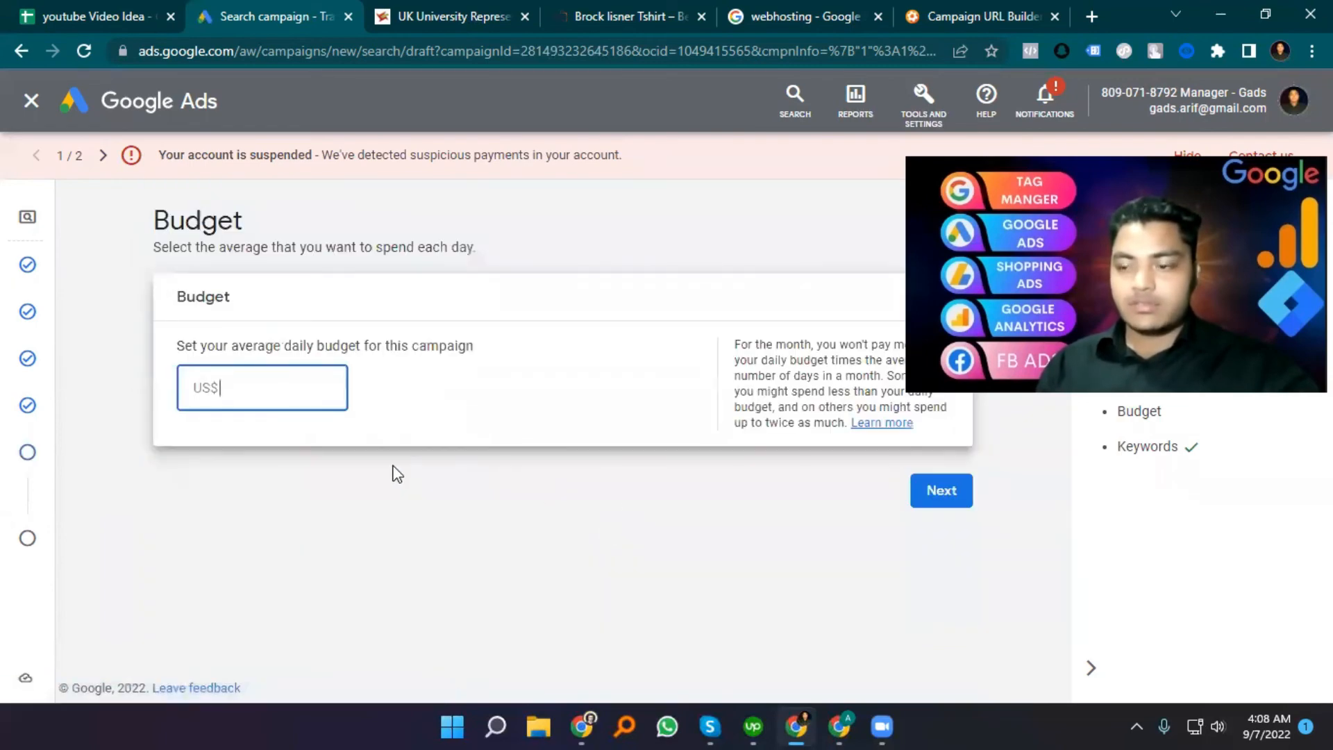
Set the campaign's average daily budget to US$10 and publish the gtm-1 campaign from the review
text(10)
click(924, 495)
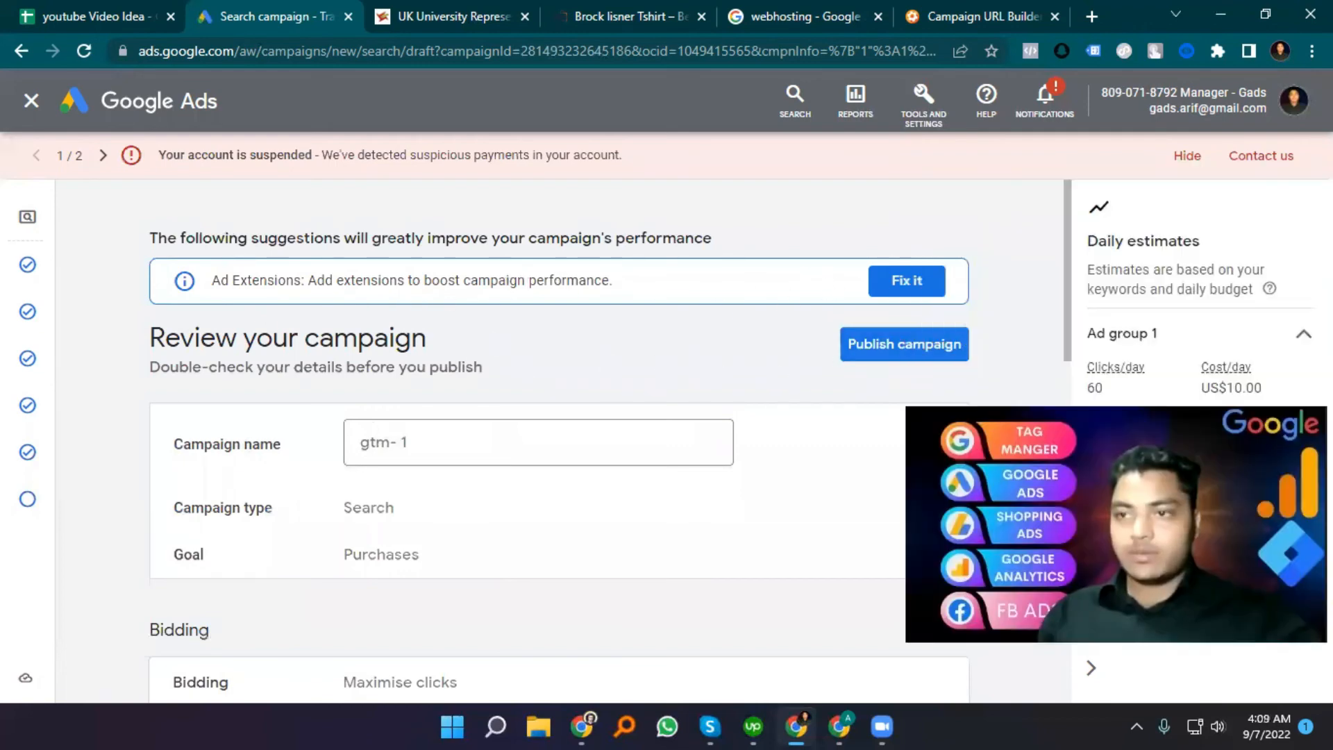
click(911, 344)
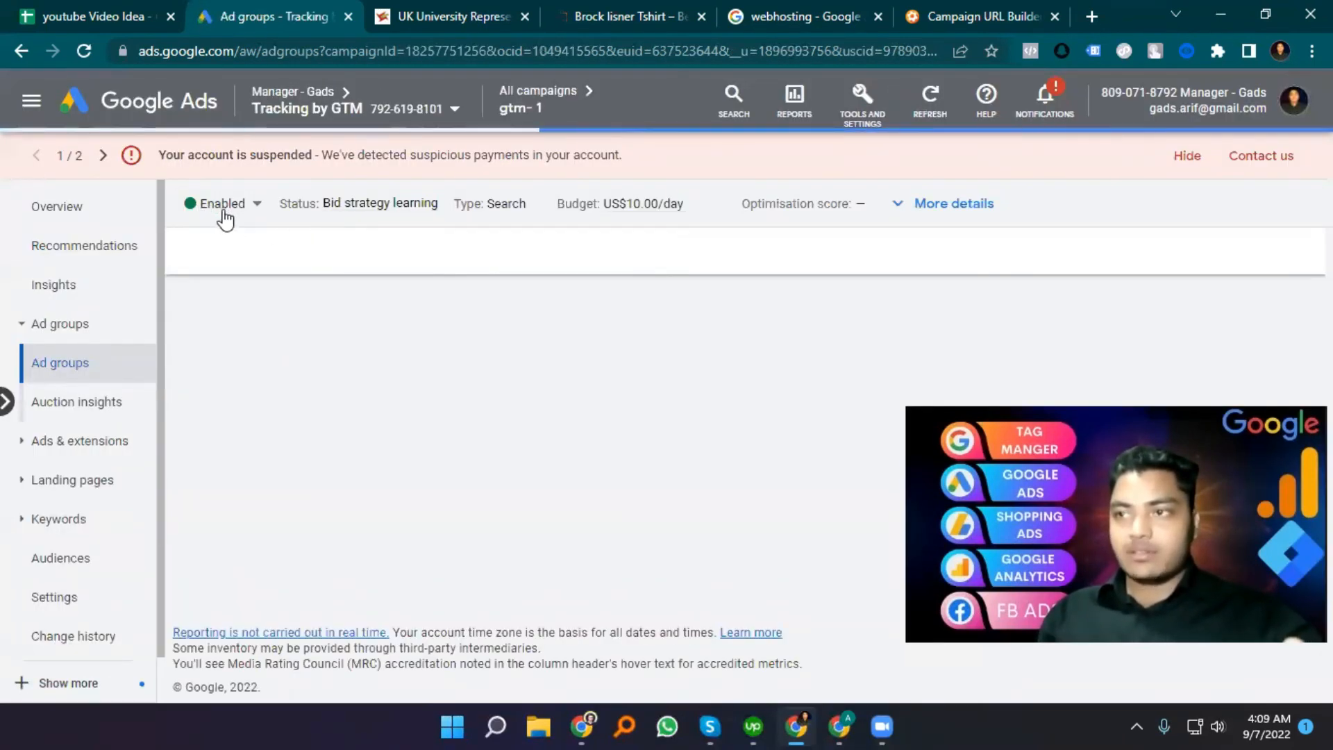
scroll(954, 400, down, 3)
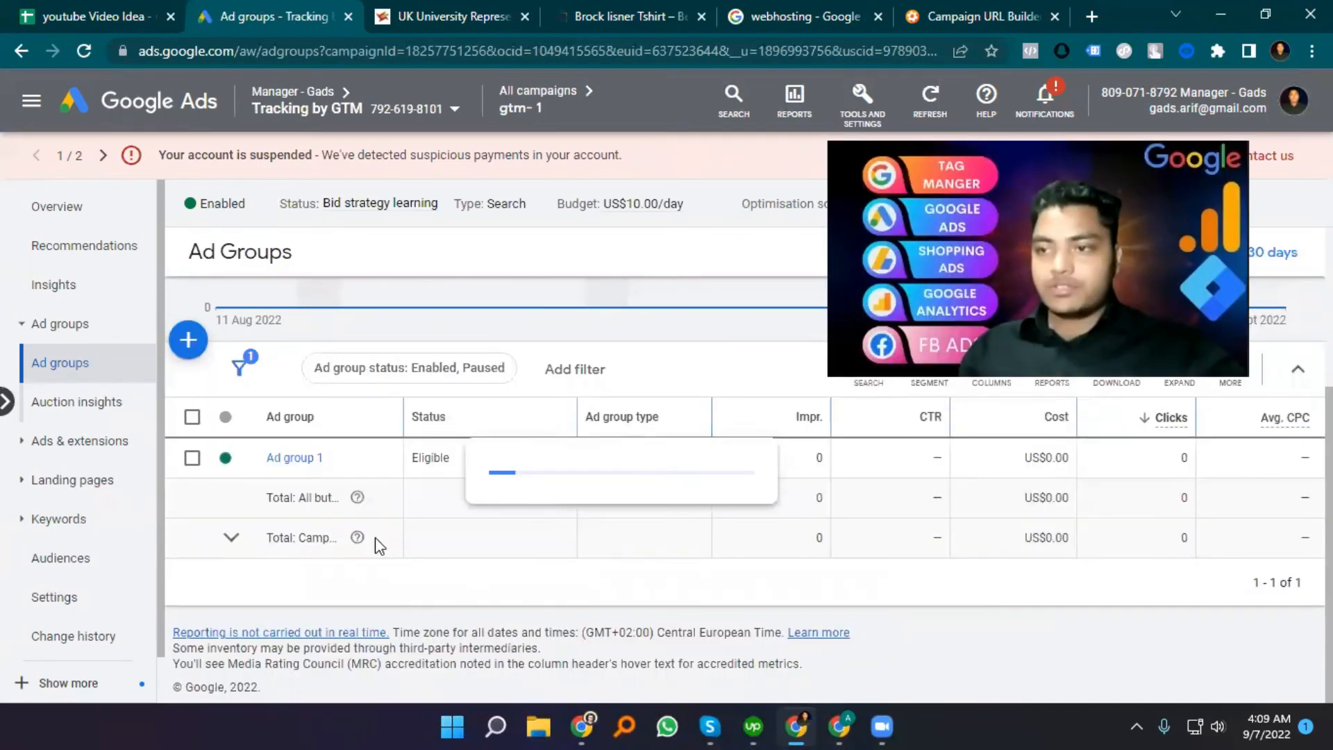